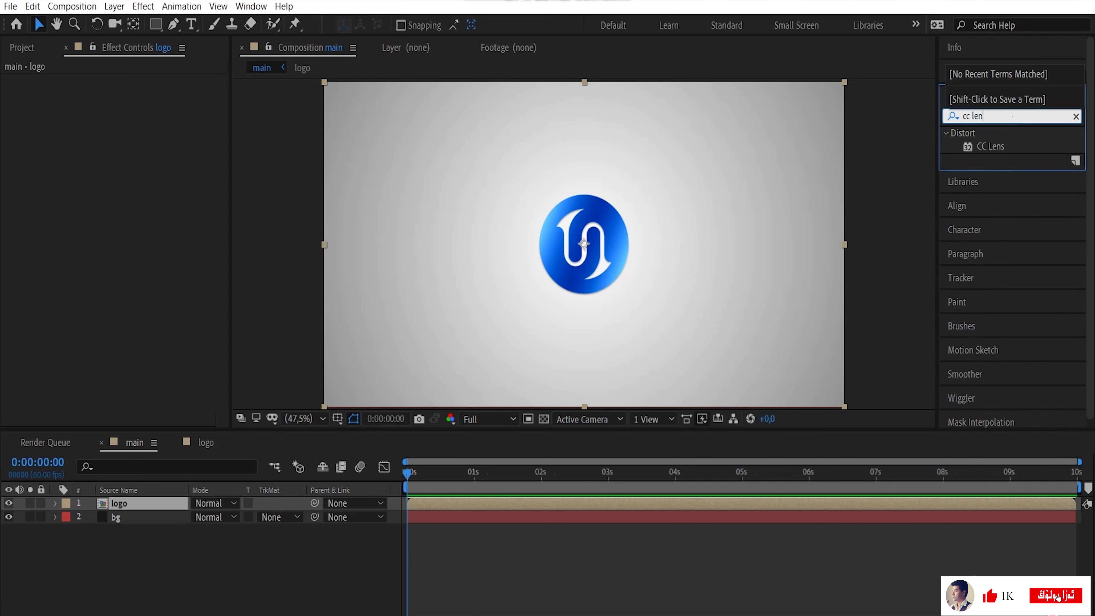
Step: Apply the CC Lens effect to the logo layer and set its Convergence to -200
left_click_drag(990, 147, 164, 506)
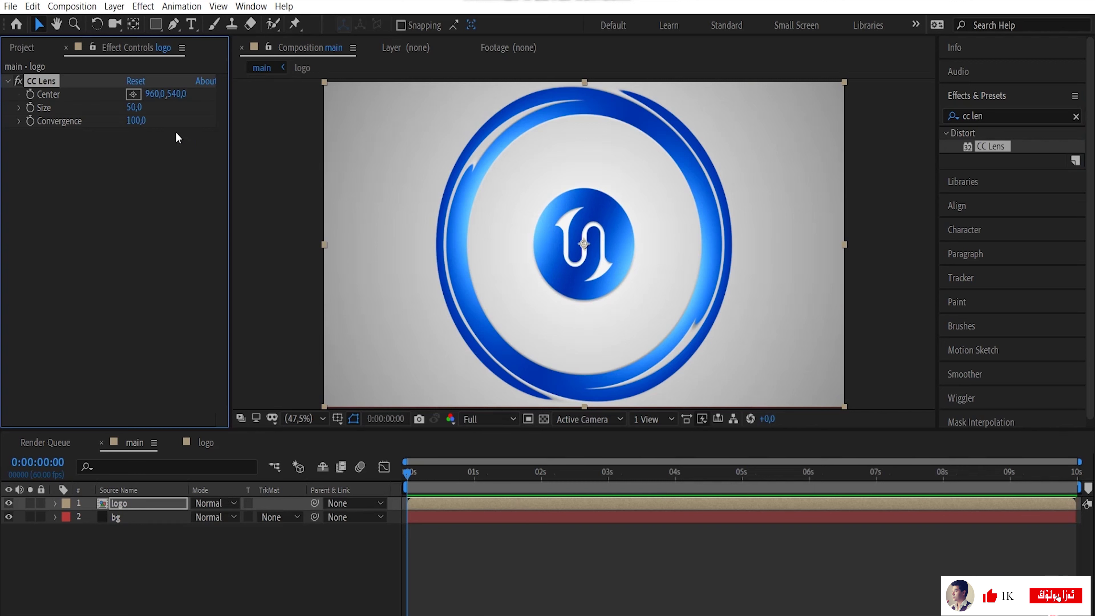
left_click(134, 120)
type("-200")
left_click(154, 170)
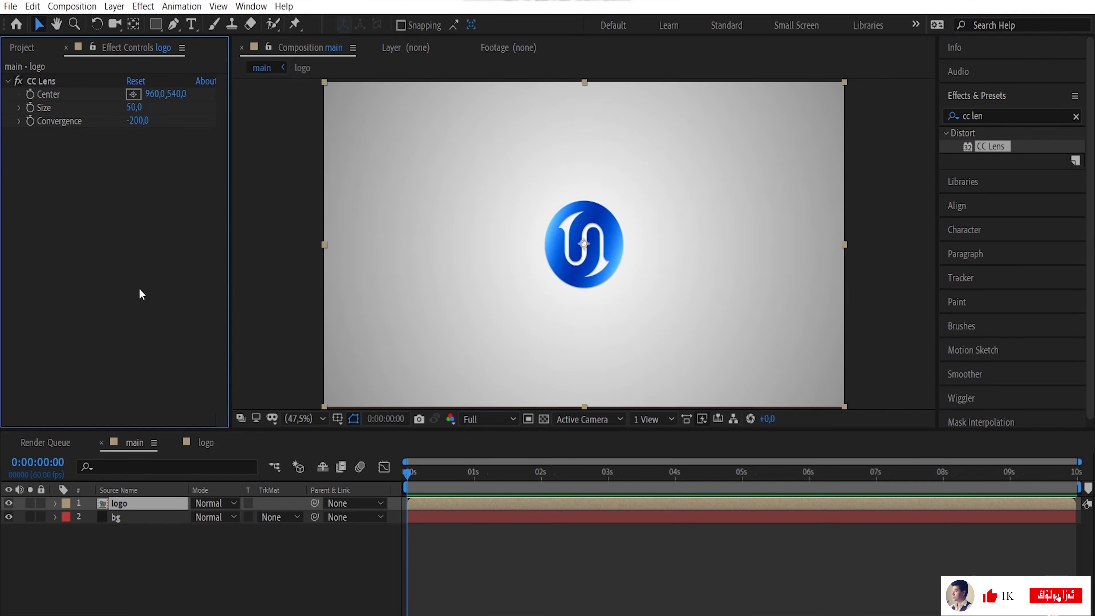
Step: Start keyframing the logo's CC Lens Size with a value of 0 at 0:00:00:22
key("equal")
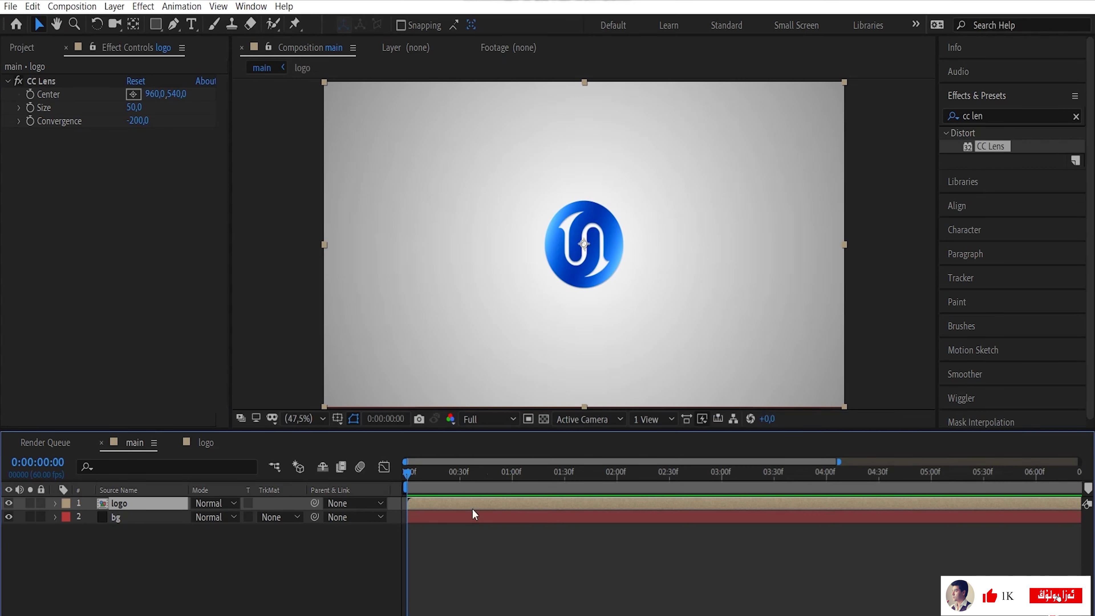
key("equal")
key("equal")
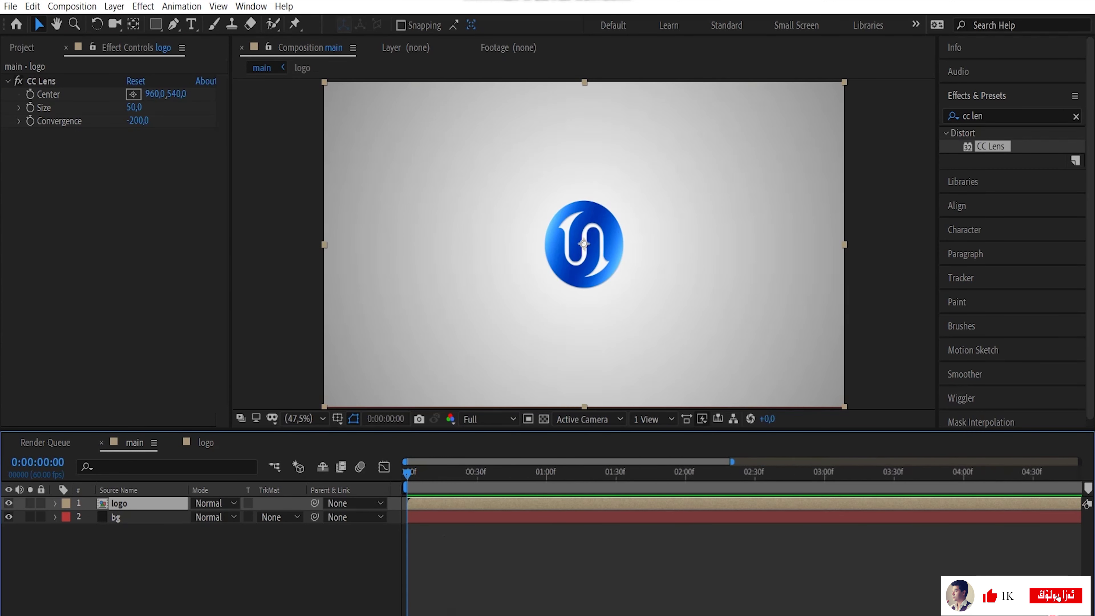
left_click(482, 472)
left_click(134, 107)
type("0")
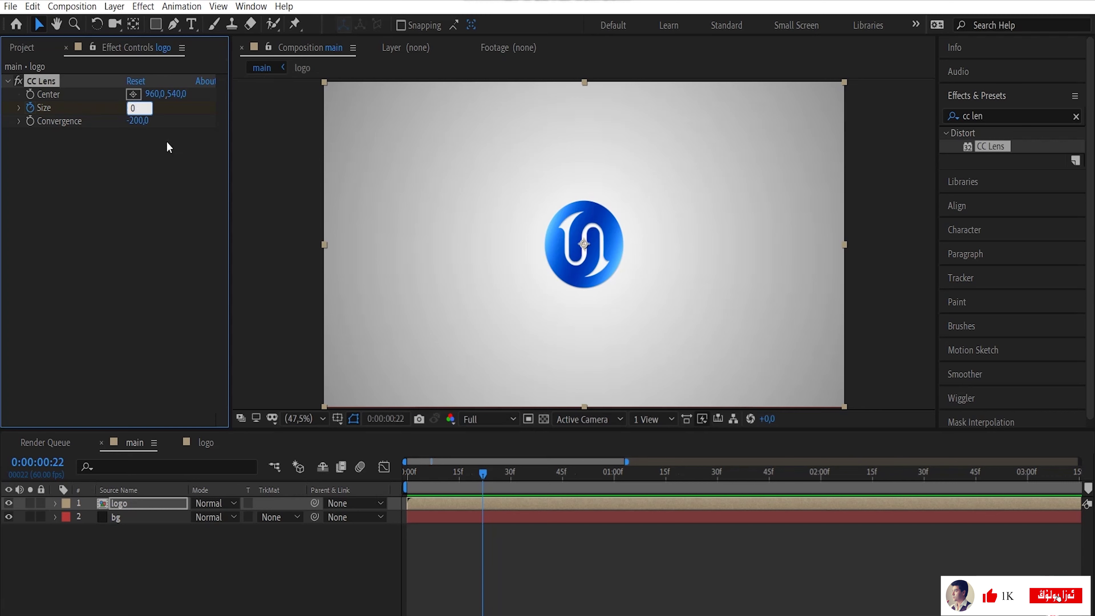
Step: Add CC Lens Size keyframes of 10 at 0:00:00:39 and 6 at 0:00:01:08
left_click(540, 474)
left_click(133, 108)
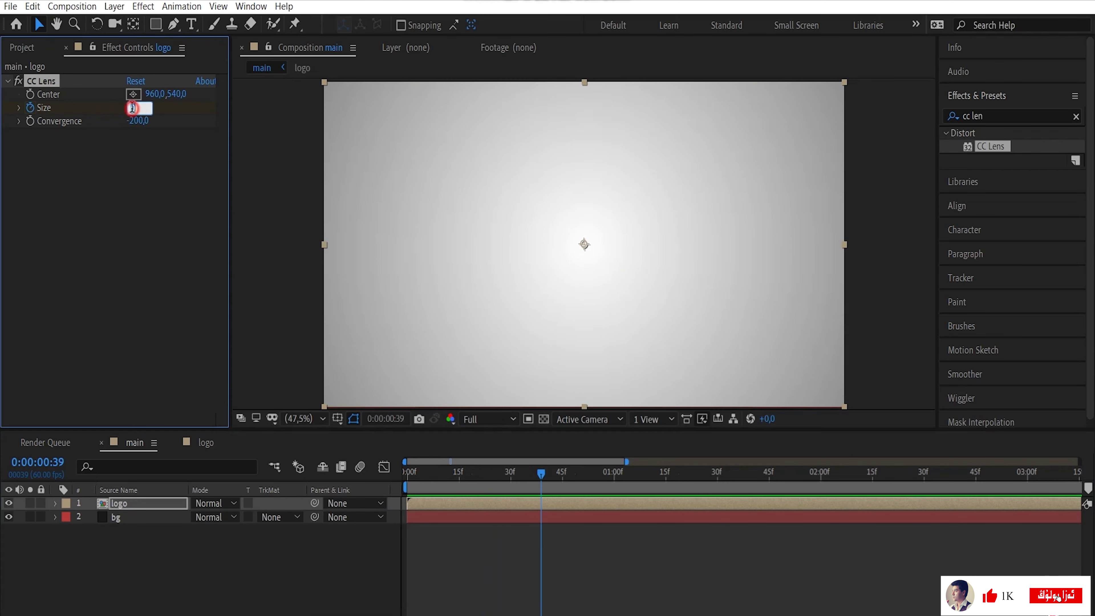
type("10")
left_click(641, 473)
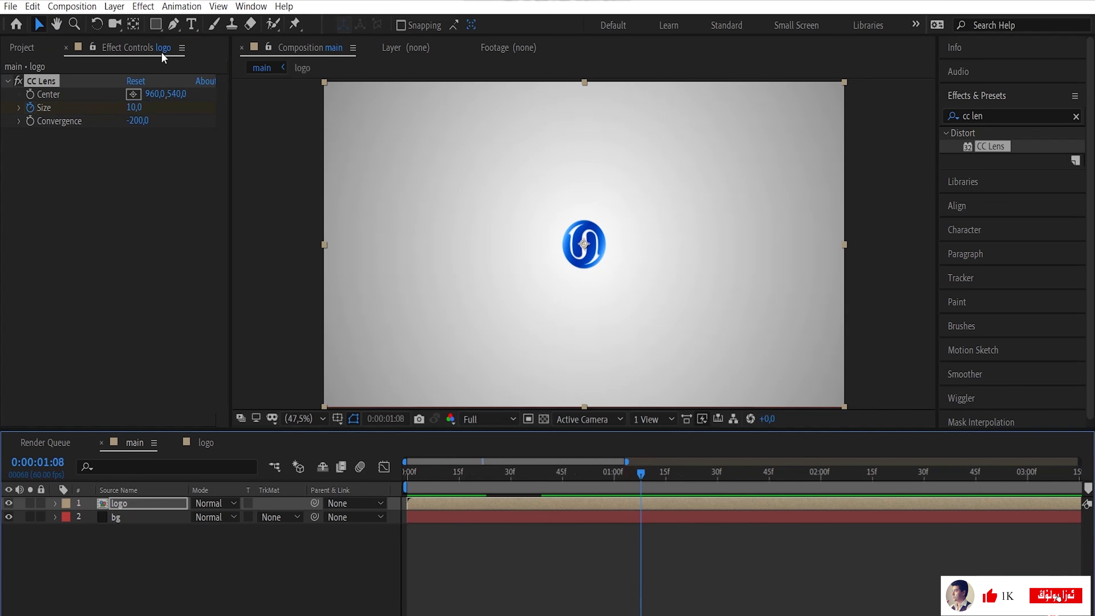
left_click(137, 108)
type("6")
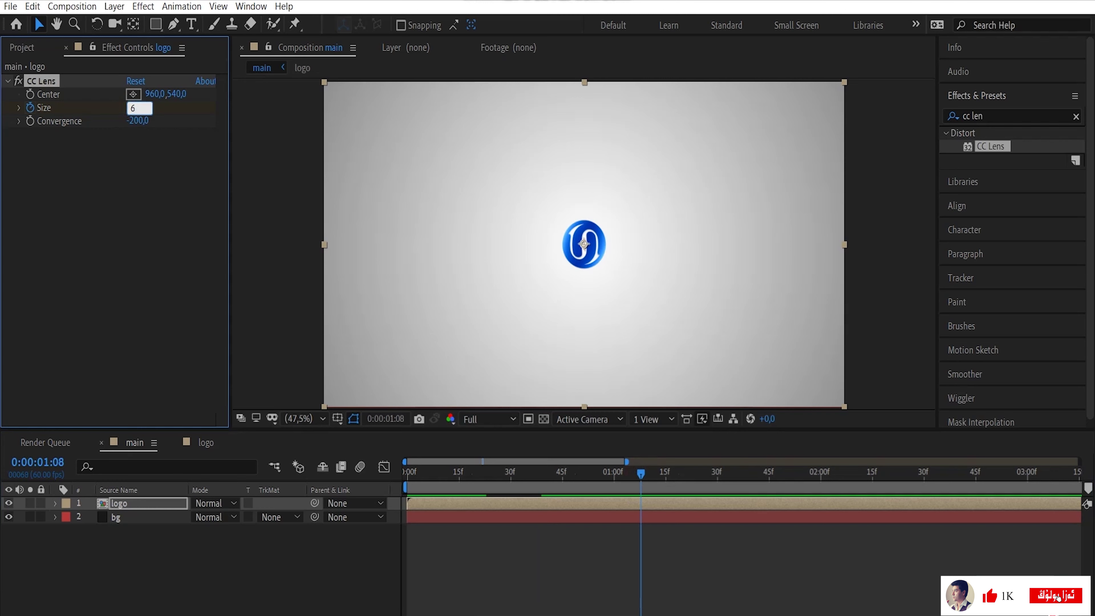
key("Return")
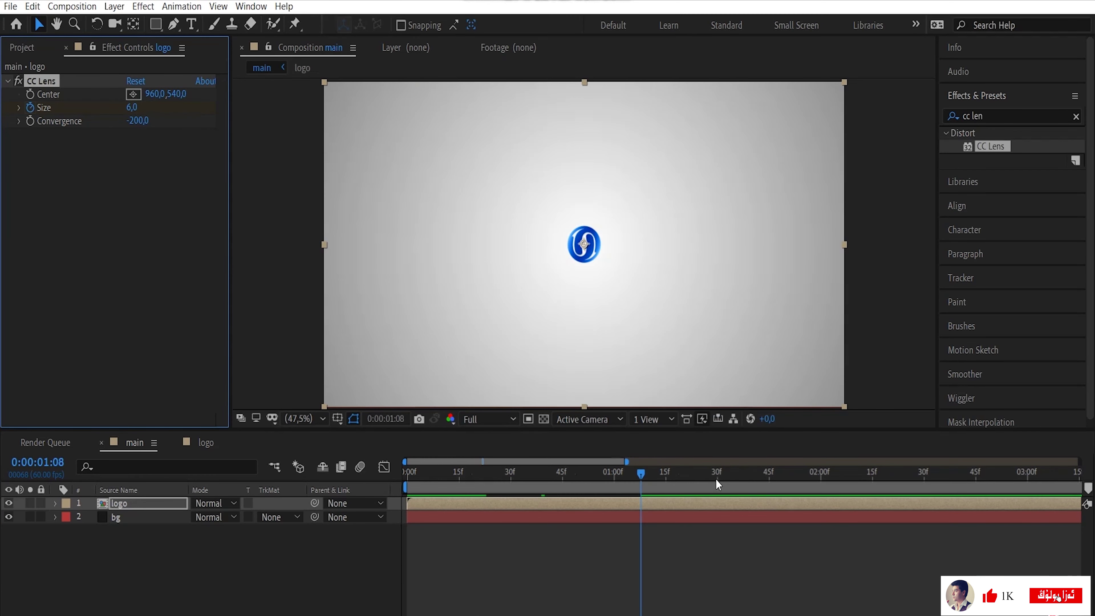
Step: Add a CC Lens Size keyframe of 20 at 0:00:01:31
left_click(694, 474)
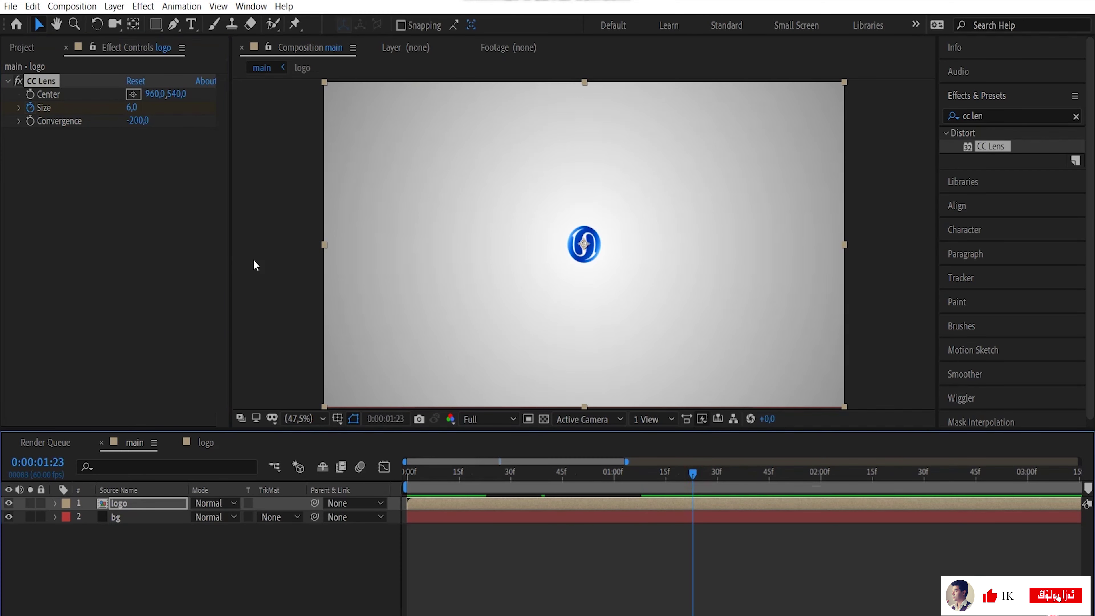
left_click(132, 108)
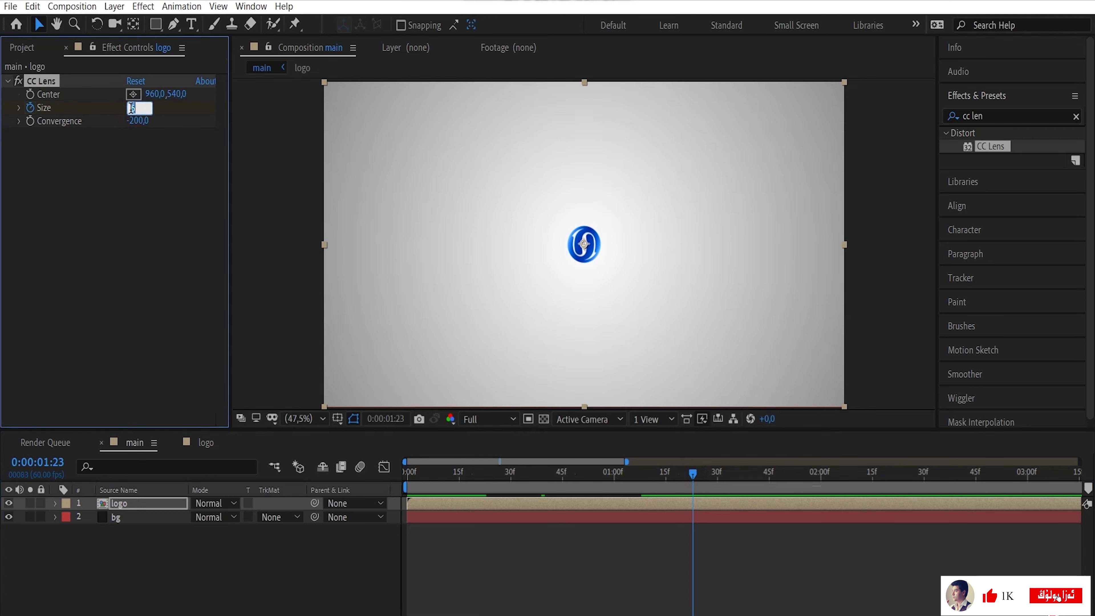
left_click_drag(690, 477, 719, 482)
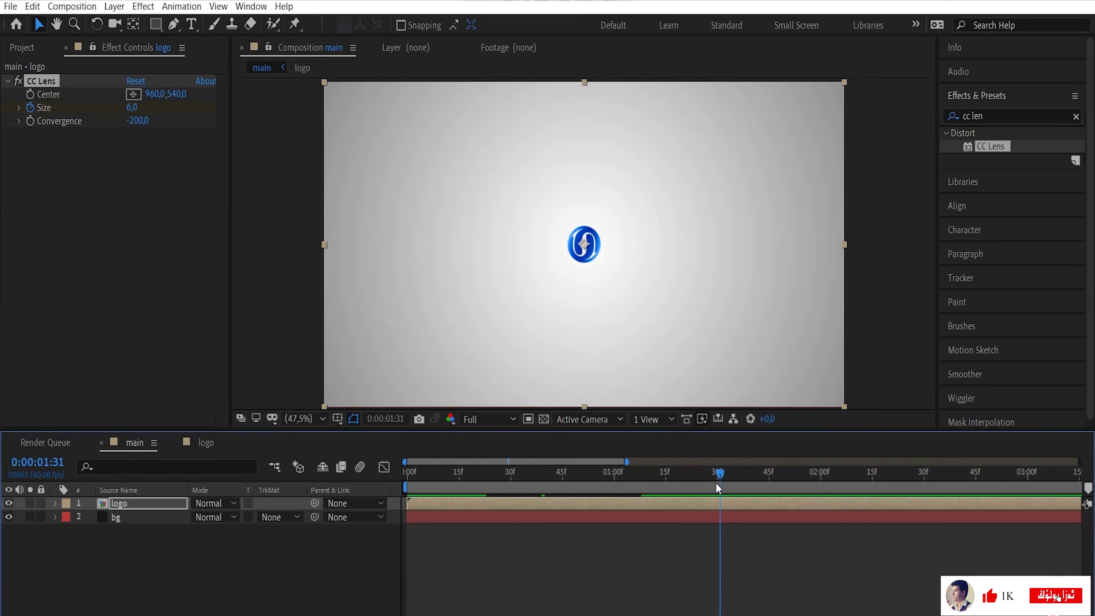
left_click(130, 108)
type("20")
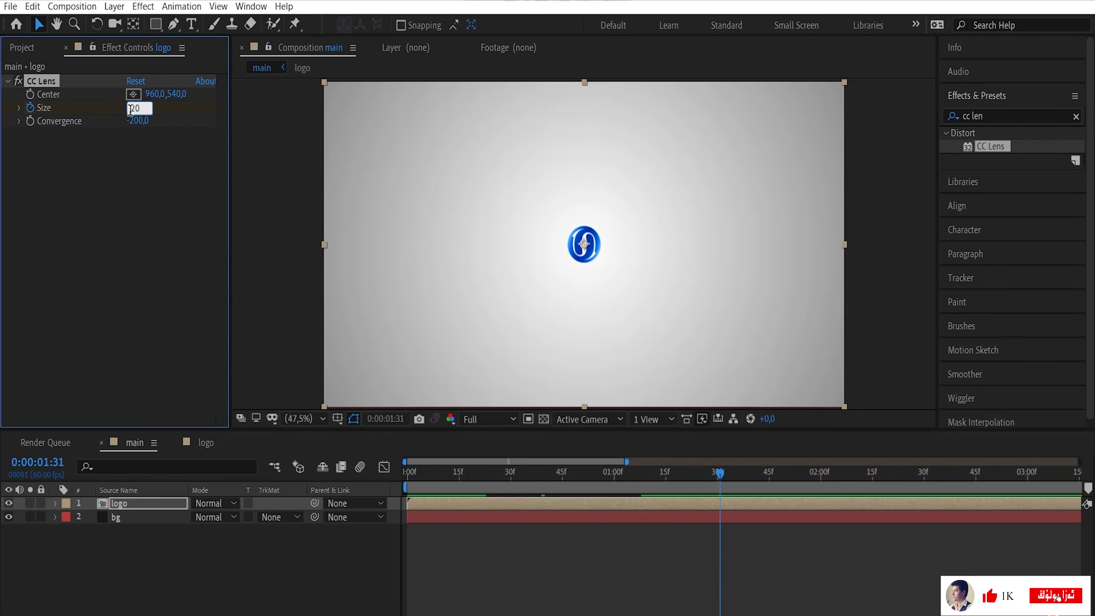
left_click(176, 220)
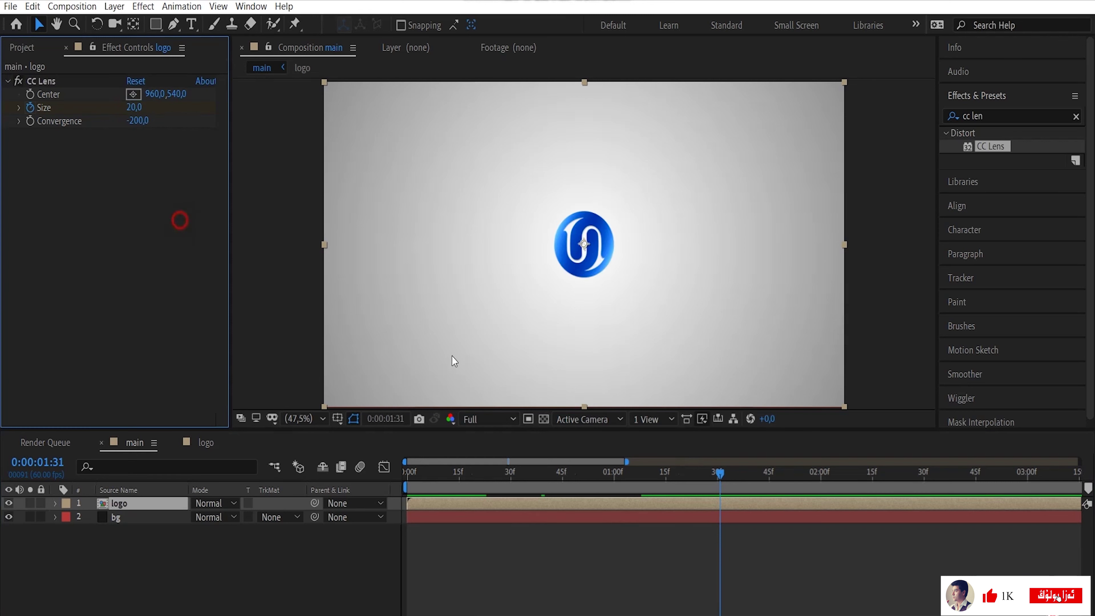
Step: Add CC Lens Size keyframes of 15 at 0:00:02:00 and 45 at about 0:00:02:30
left_click(821, 475)
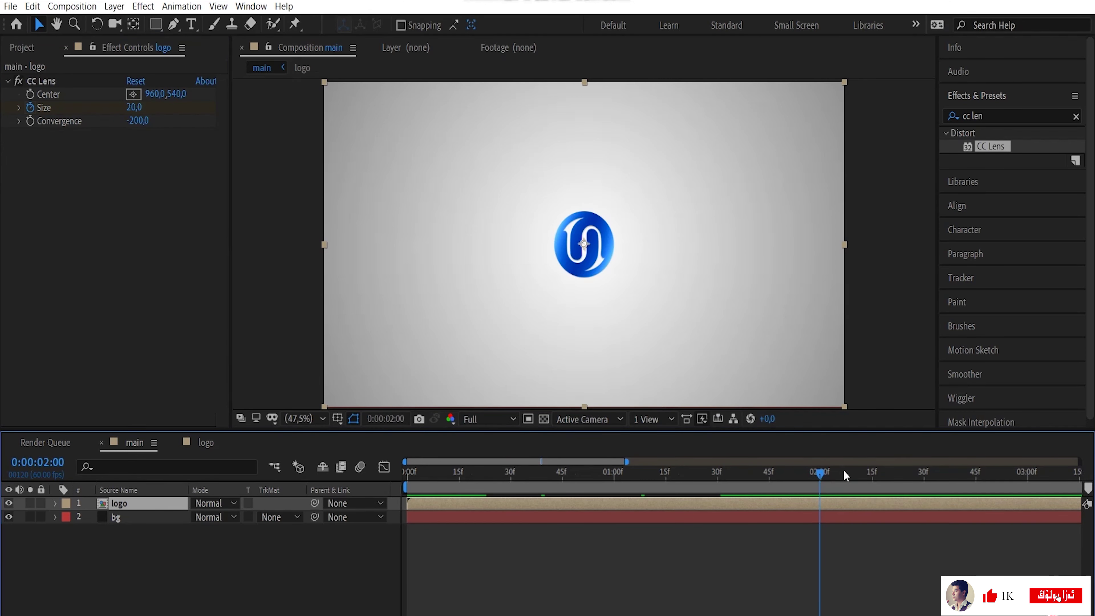
left_click(134, 108)
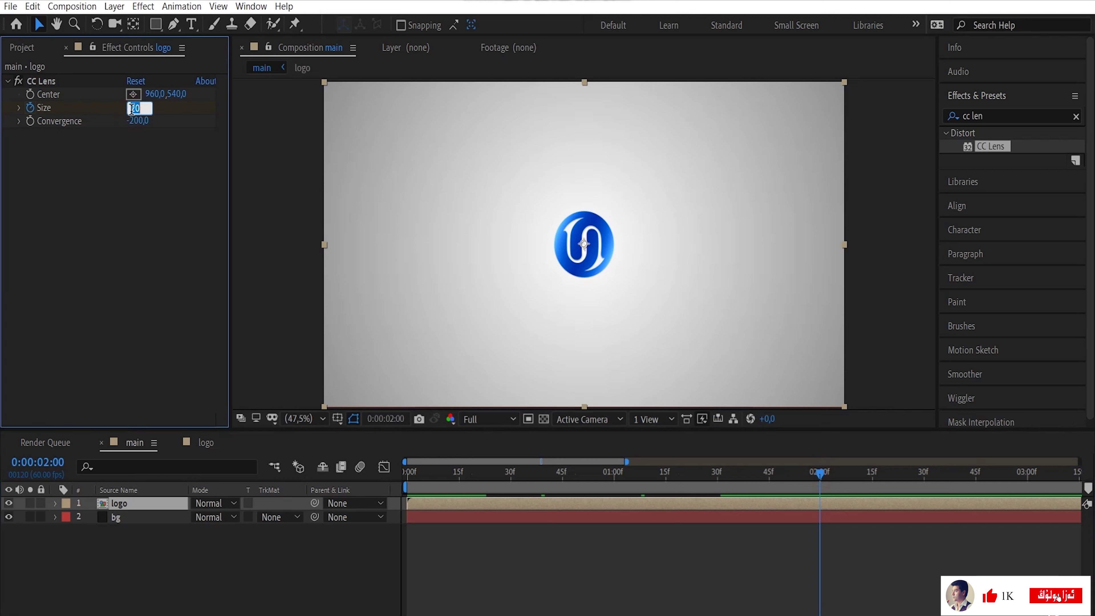
type("15")
key("Return")
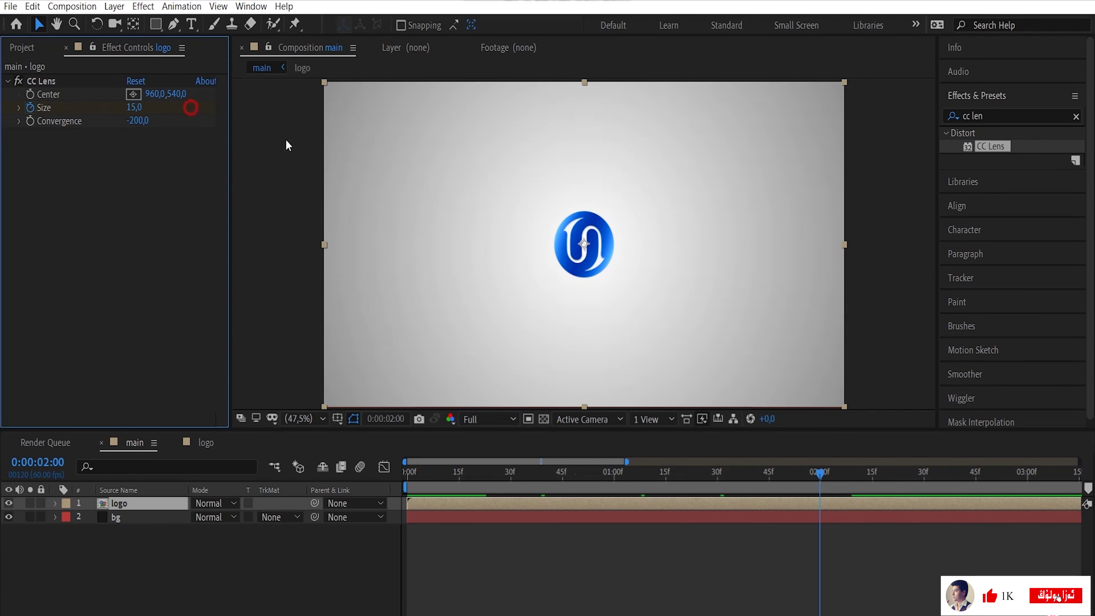
left_click(923, 474)
left_click(134, 107)
type("45")
key("Return")
Step: Reveal the logo layer's Size keyframes, preview the motion, and apply Easy Ease to all of them
key("u")
left_click_drag(926, 471, 424, 505)
key("space")
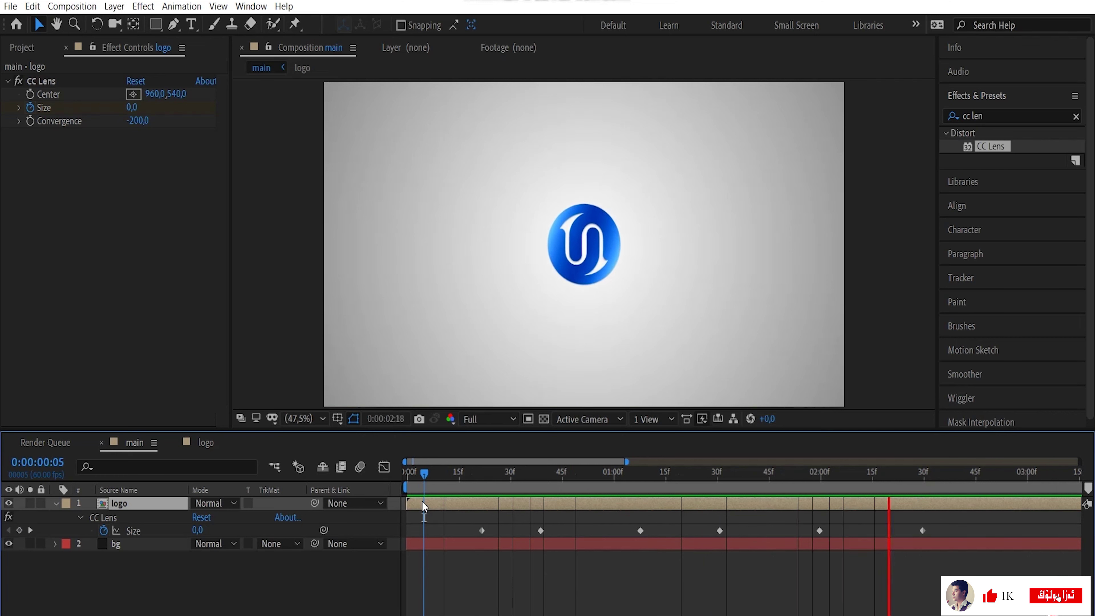
key("space")
left_click_drag(759, 487, 923, 483)
left_click_drag(935, 521, 454, 533)
key("F9")
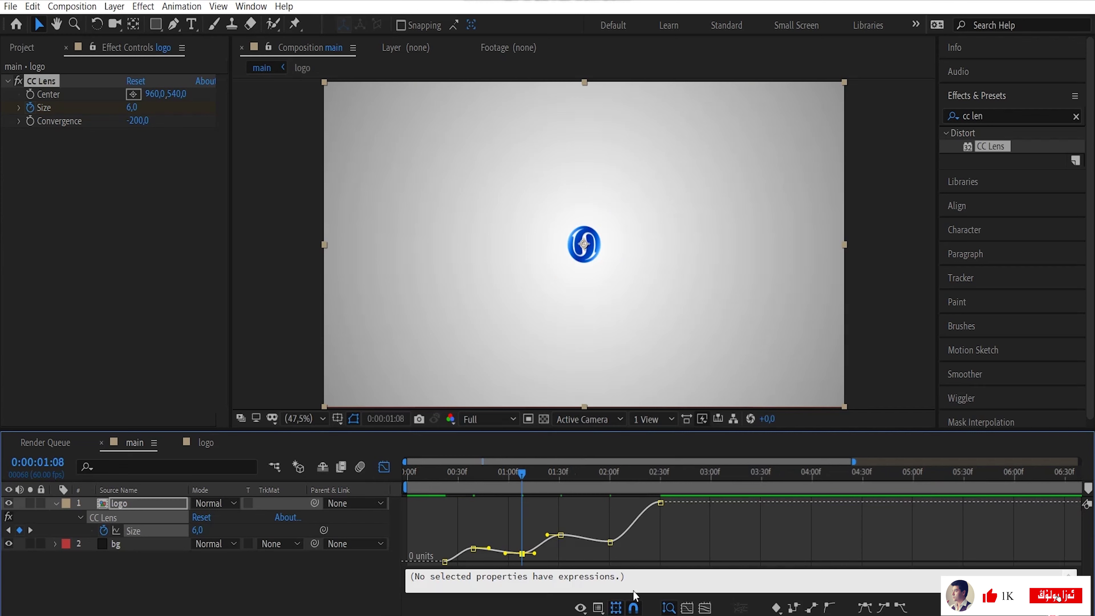
Step: Reshape the Size keyframes' speed graph into sharp early peaks with long ease-outs, and preview the animation
left_click(598, 607)
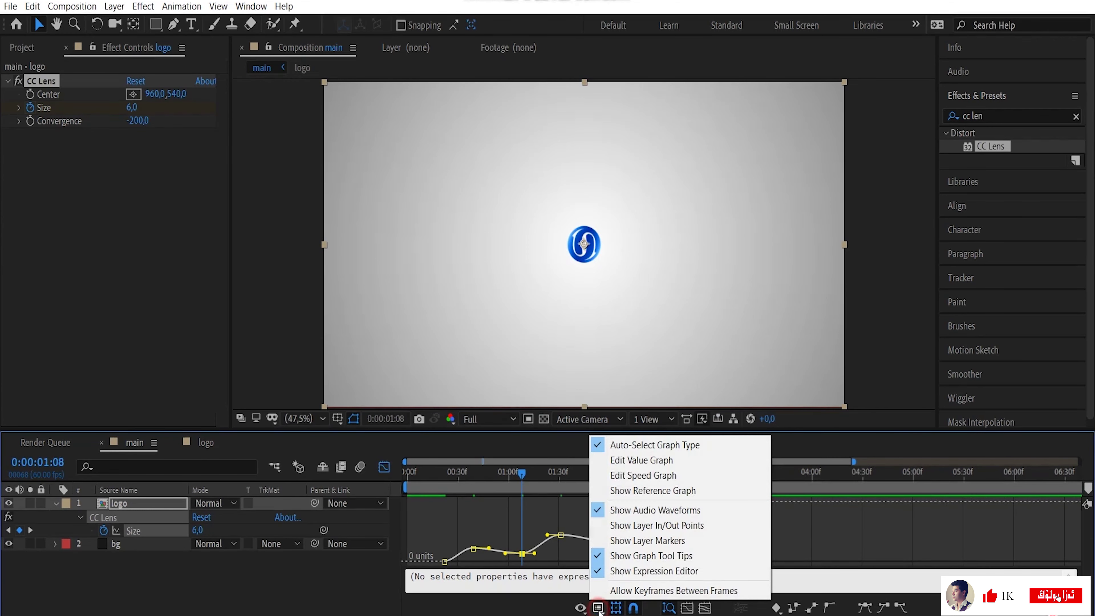
left_click(614, 476)
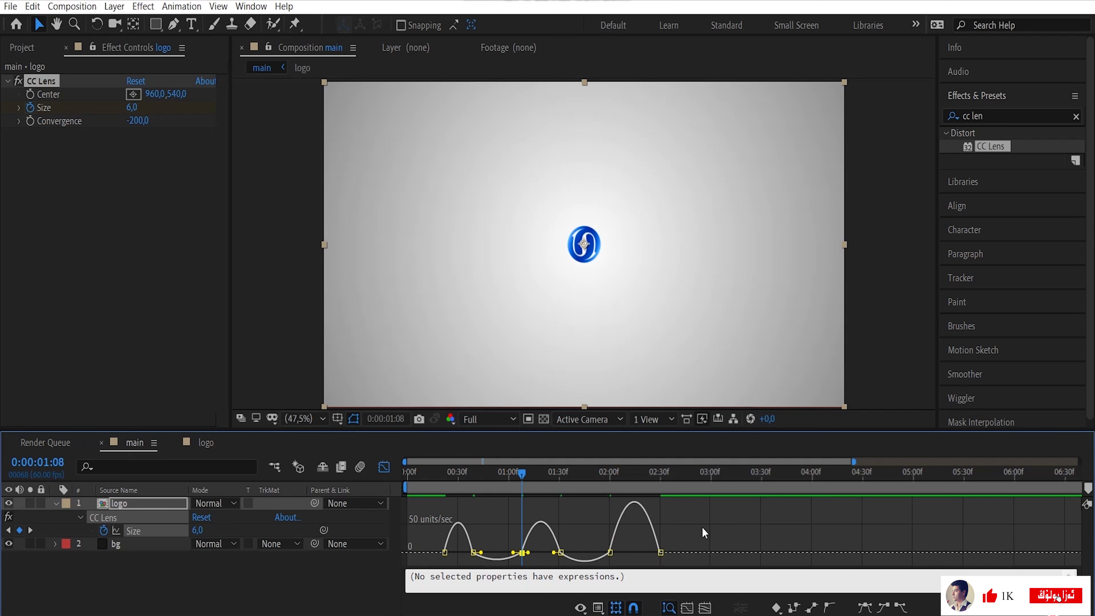
left_click_drag(685, 563, 460, 528)
left_click_drag(643, 553, 636, 553)
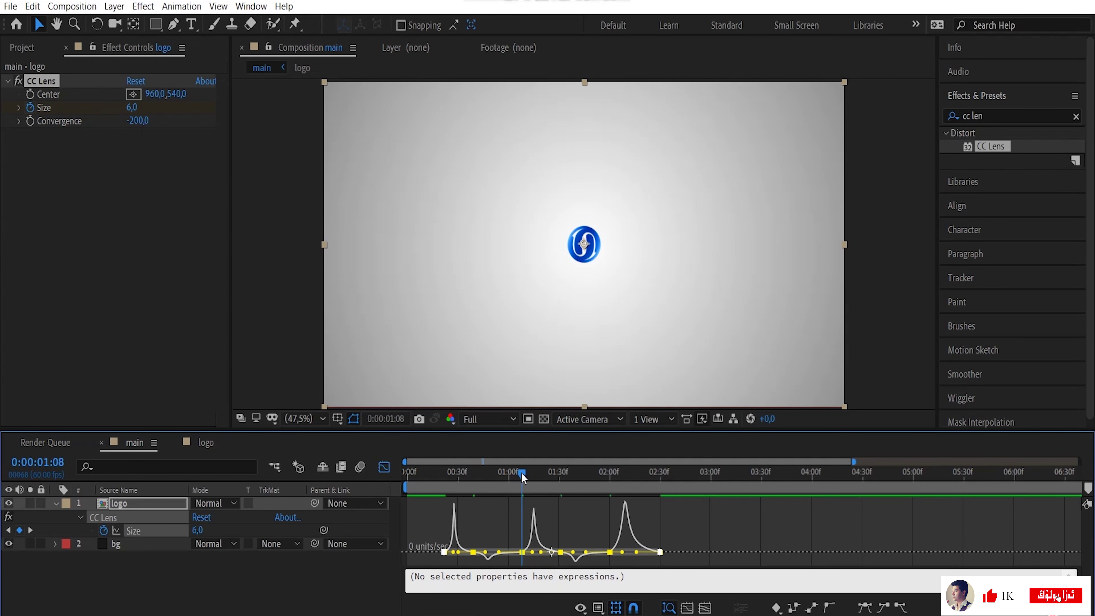
key("Home")
key("space")
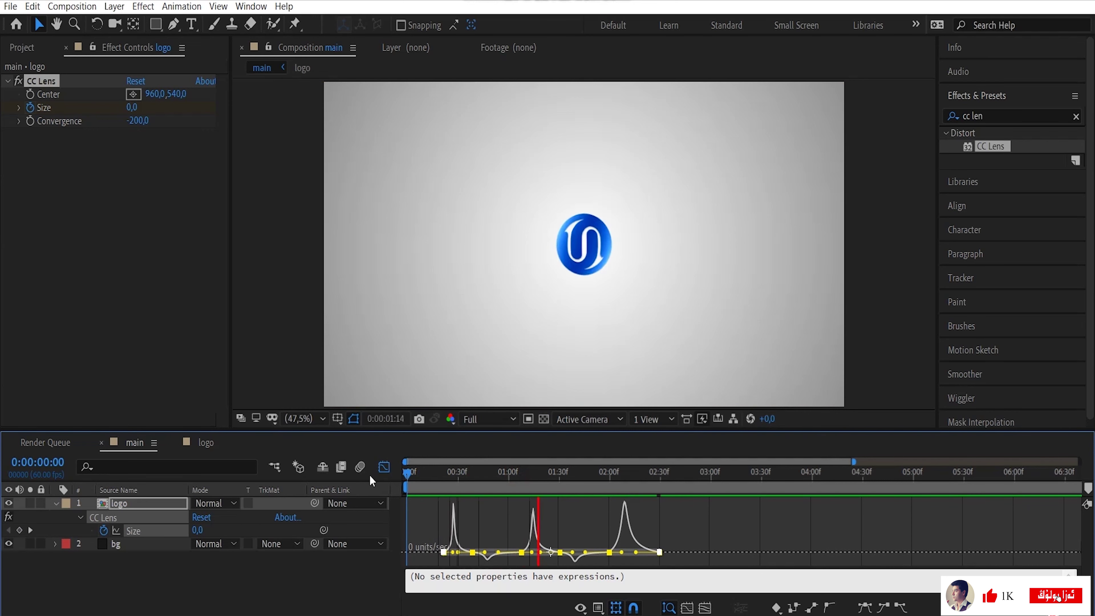
key("space")
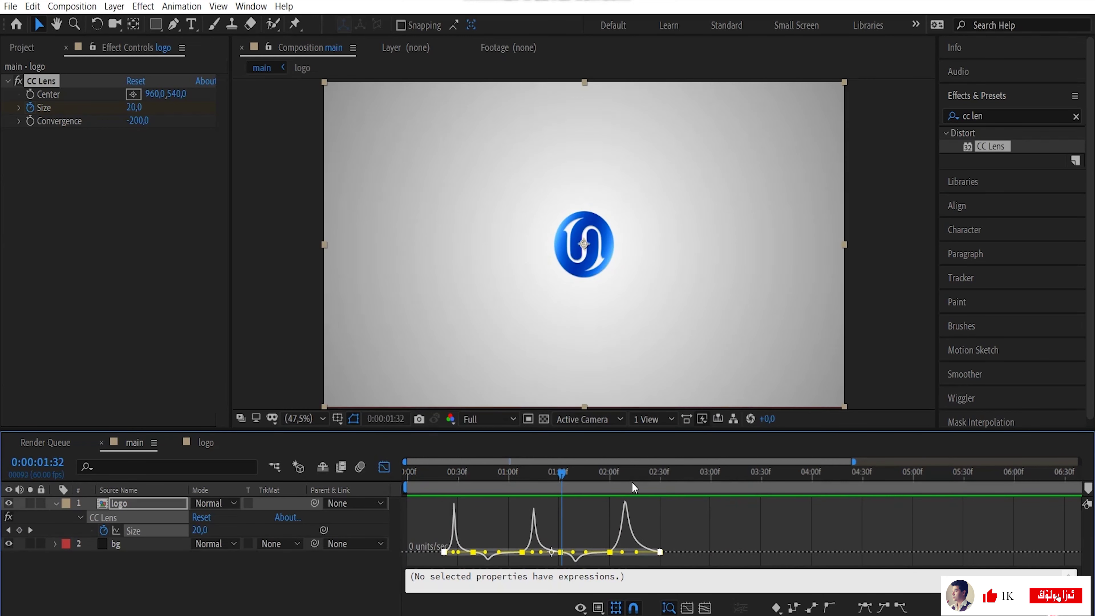
Step: Stretch the Size keyframes proportionally so the last one falls at about 0:00:02:40, and preview the slower animation
left_click(384, 466)
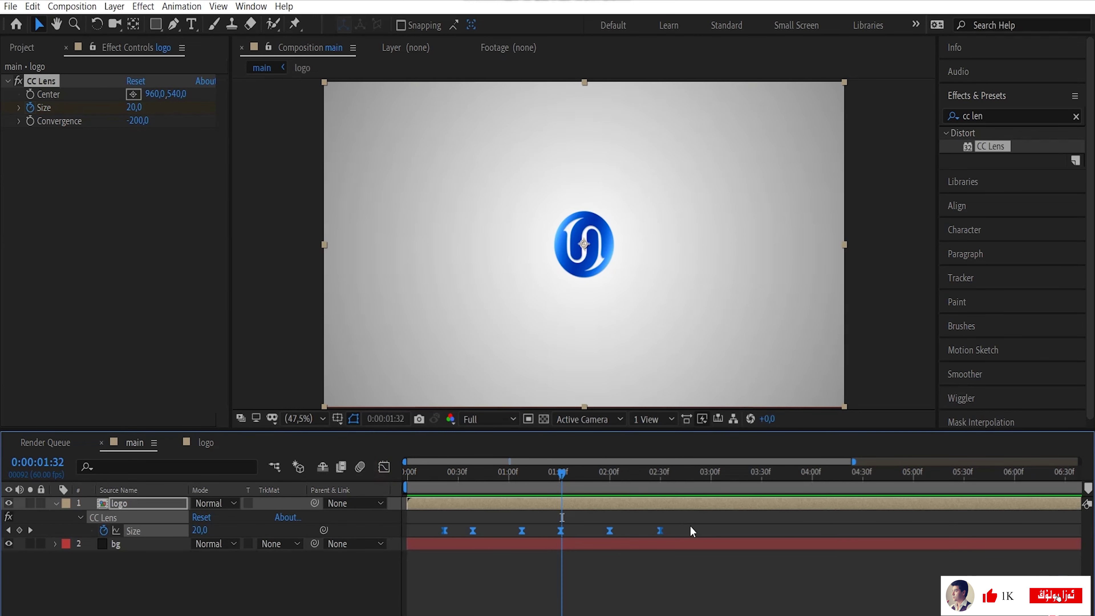
left_click_drag(660, 530, 677, 530)
left_click_drag(508, 482, 417, 492)
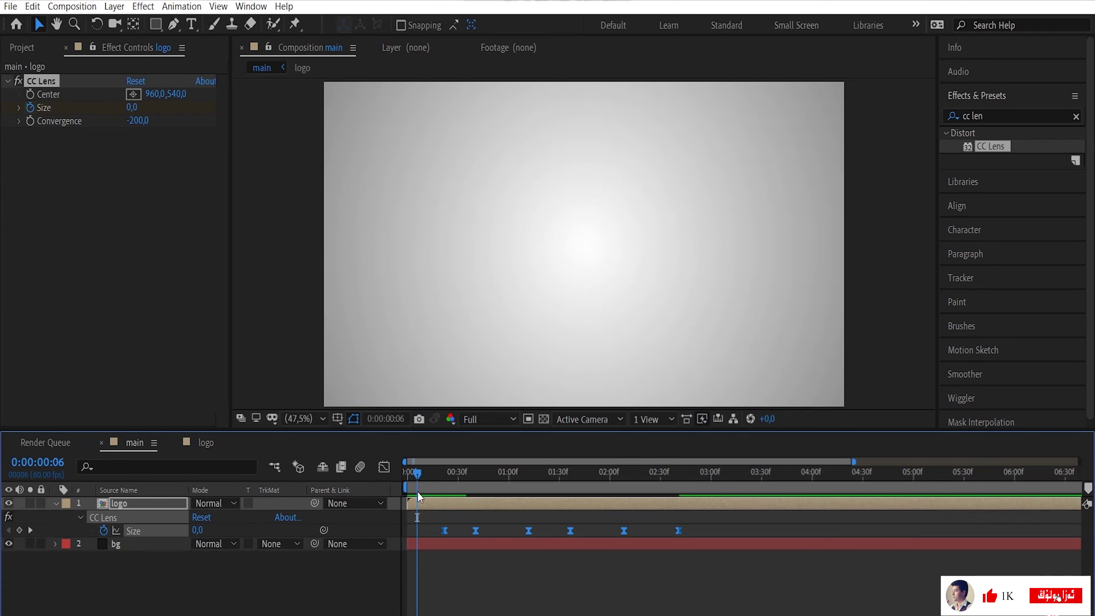
key("space")
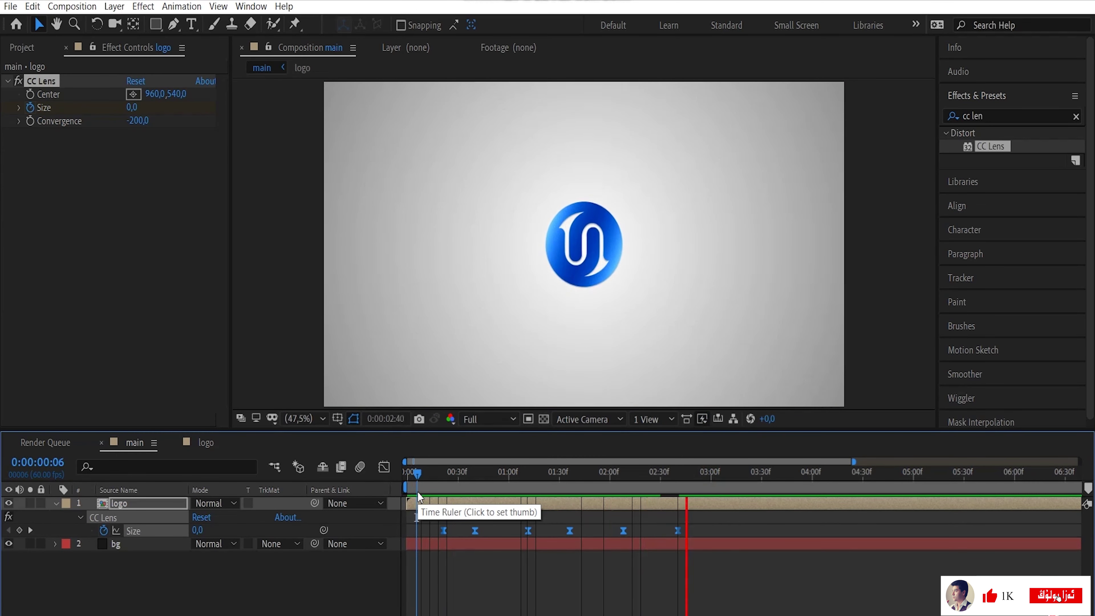
key("space")
Step: Fine-tune the influence handles of all Size keyframes in the speed graph and preview from 0:00:00:21
left_click(383, 467)
left_click(677, 474)
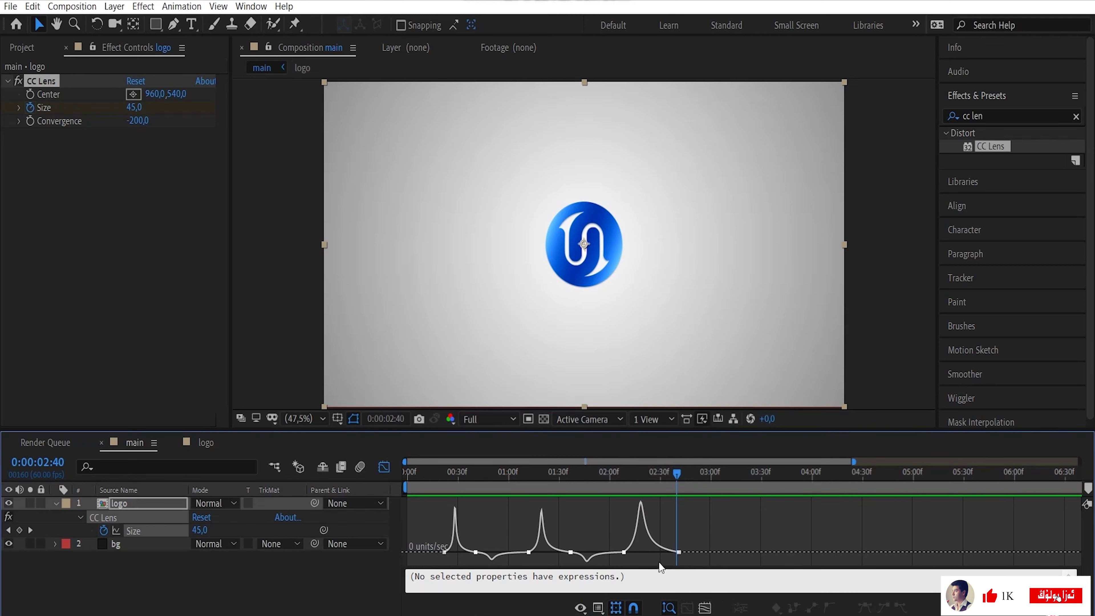
left_click_drag(701, 541, 444, 567)
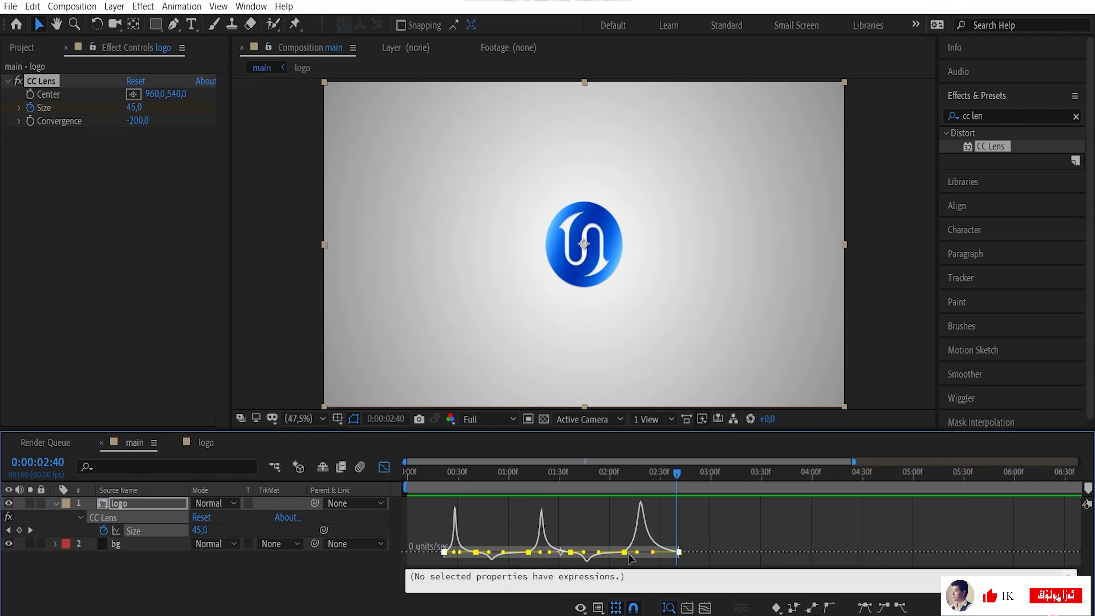
left_click_drag(653, 552, 652, 556)
left_click(443, 472)
left_click(379, 471)
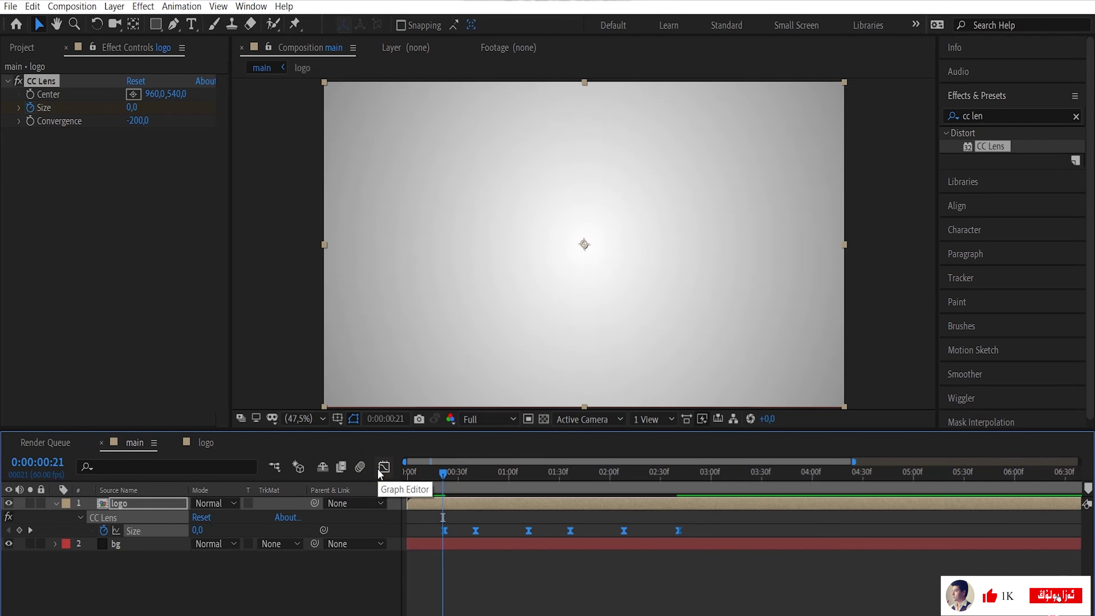
key("space")
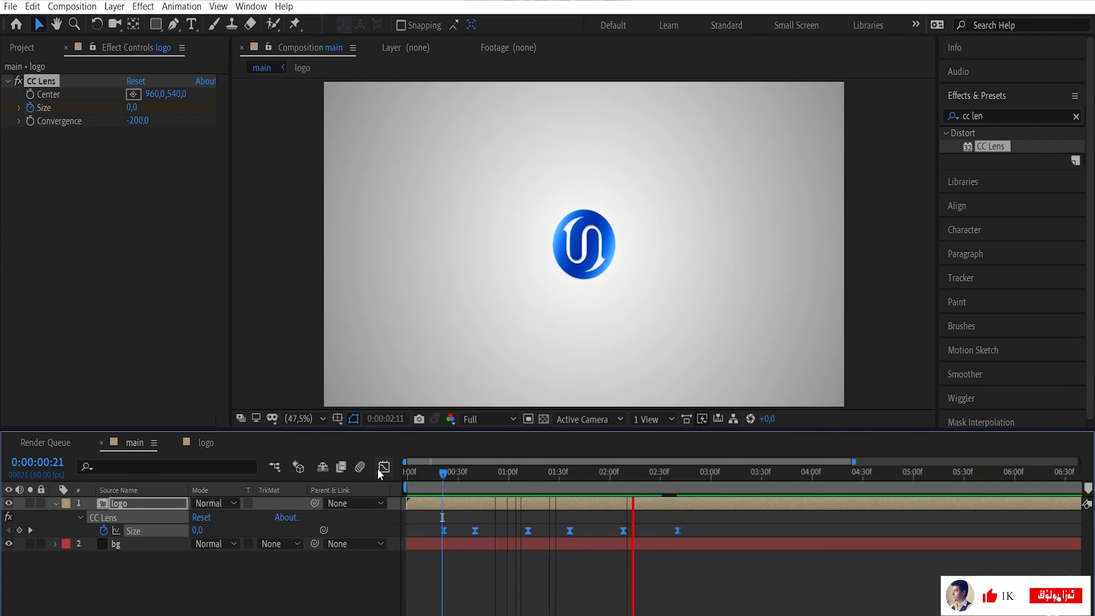
key("space")
Step: Duplicate the logo layer with the copy starting at 0:00:02:41, and split the original logo layer at that time
left_click(56, 503)
left_click(139, 503)
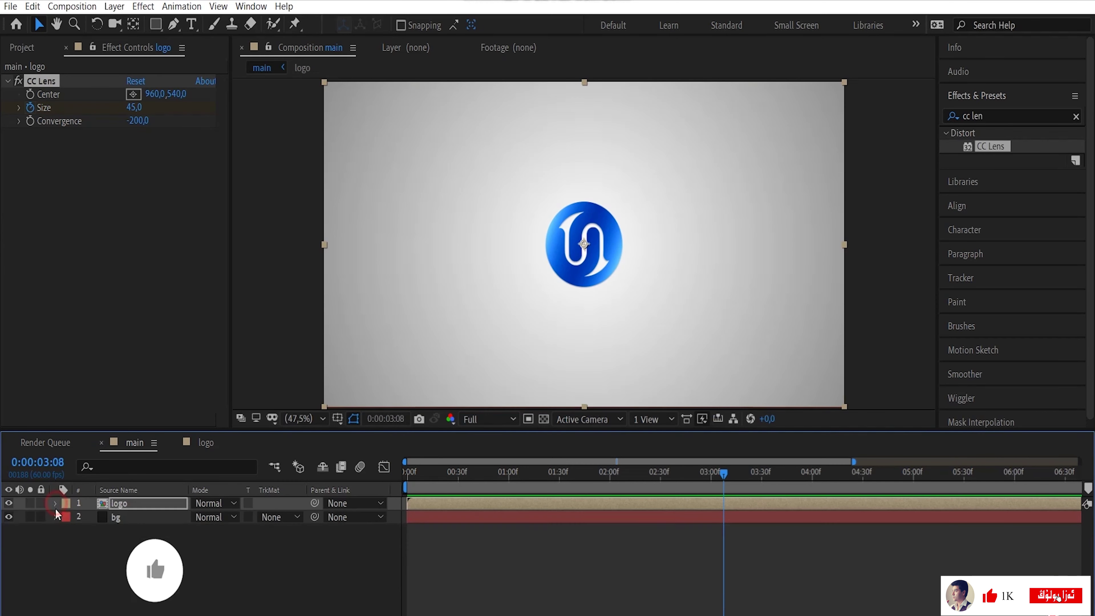
key("ctrl+d")
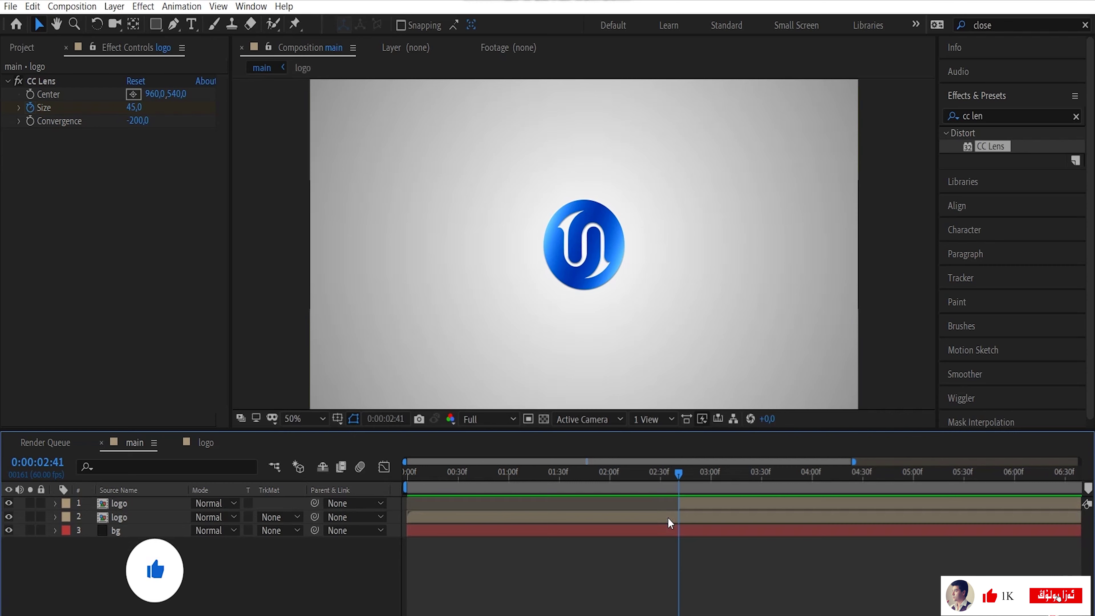
left_click(673, 518)
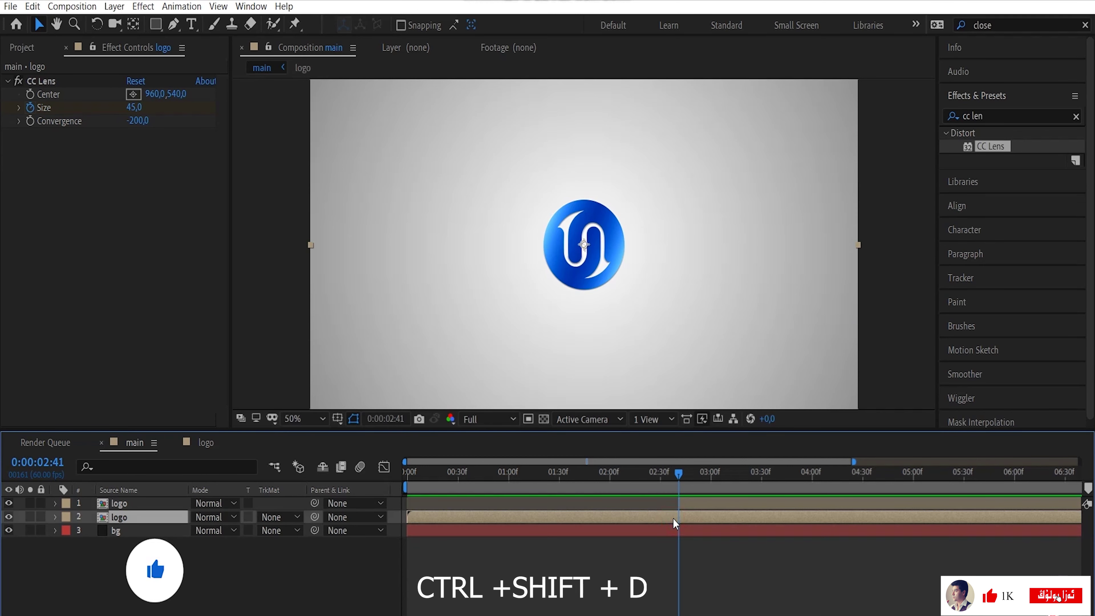
key("ctrl+shift+d")
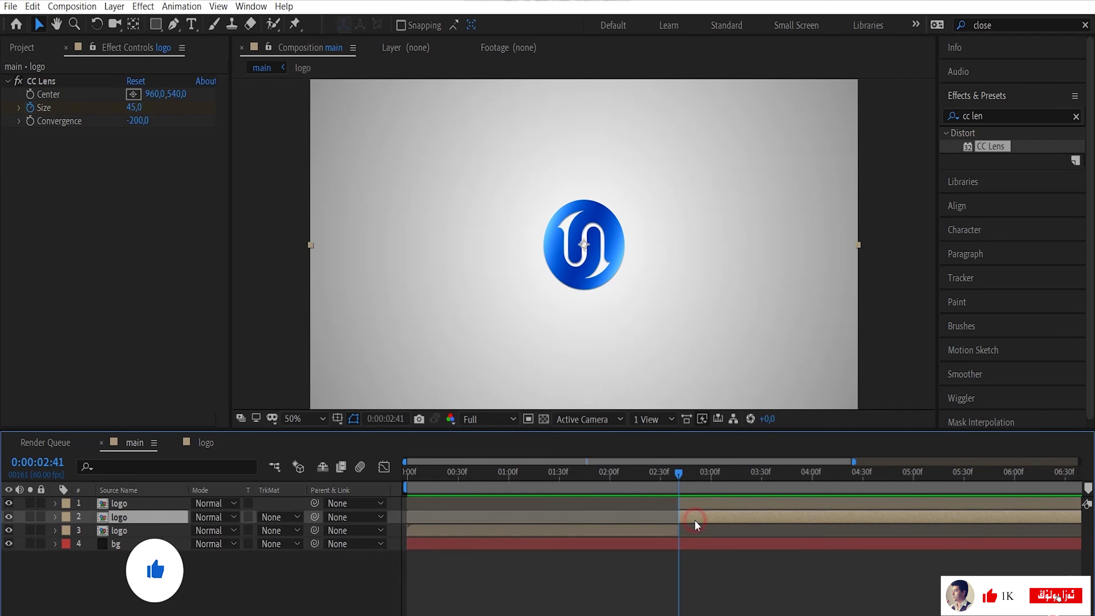
Step: Delete the split-off logo segment after 0:00:02:41, and remove the CC Lens effect from the uppermost logo layer
key("Delete")
left_click(661, 517)
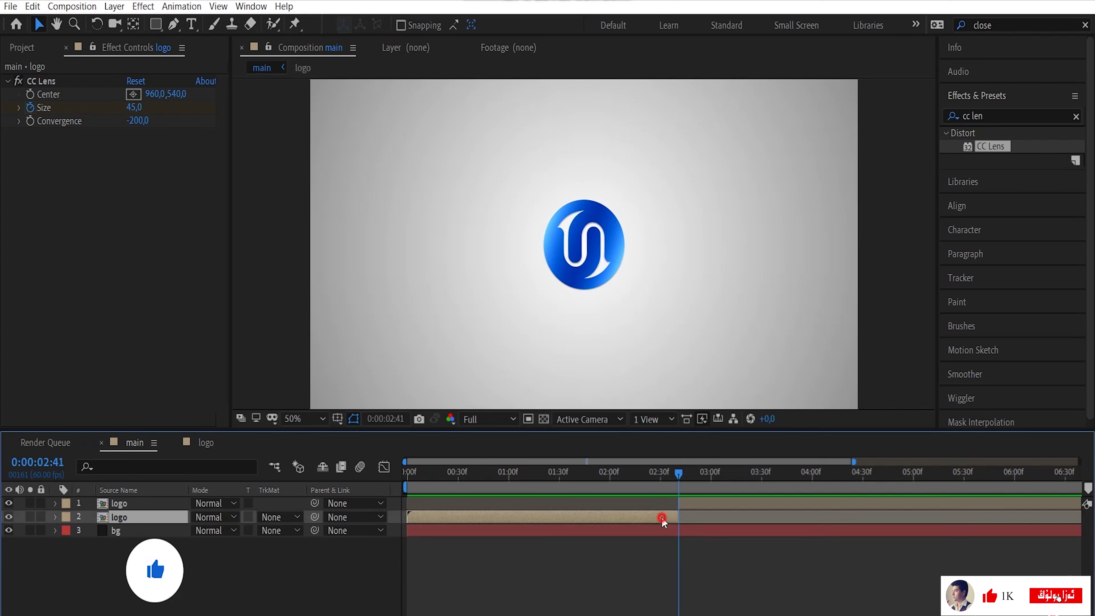
left_click(704, 504)
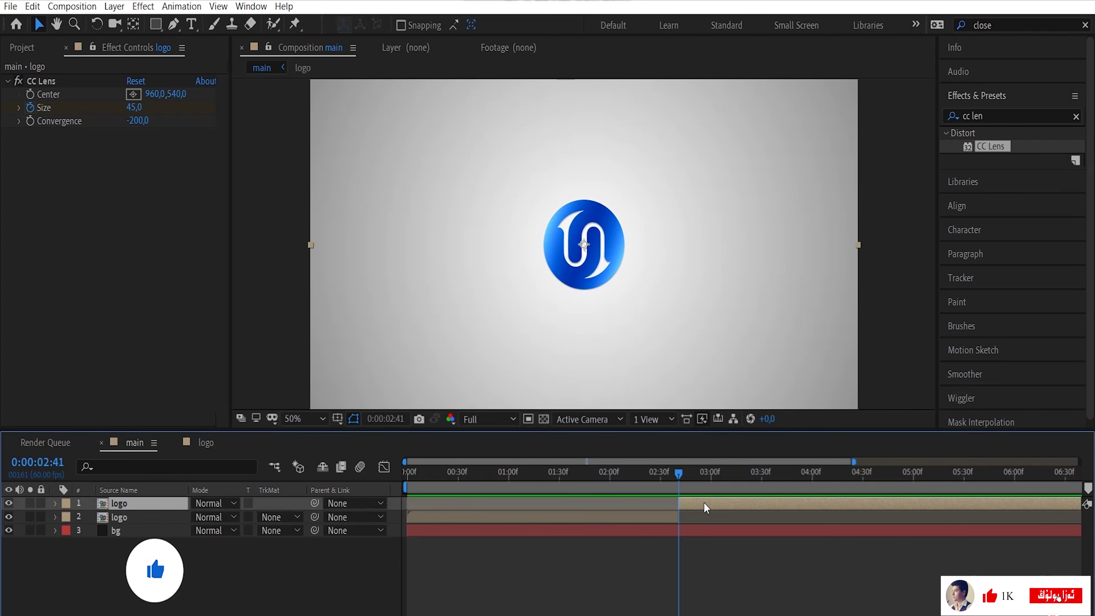
key("e")
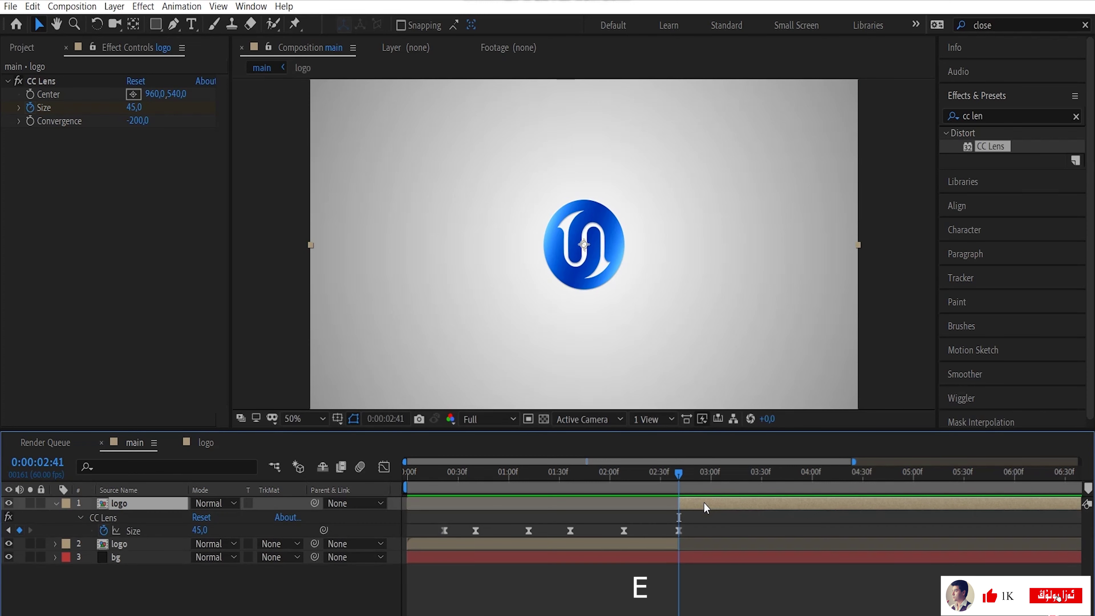
left_click(111, 519)
key("Delete")
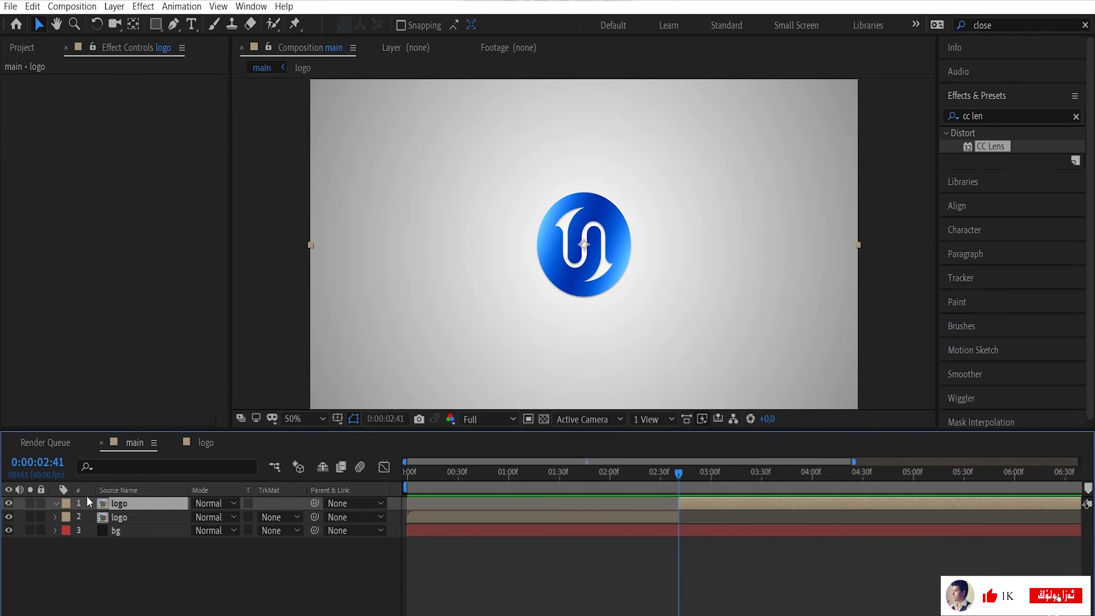
Step: Apply CC Pixel Polly to the uppermost logo layer with Force 70 and Gravity 0
left_click(143, 516)
left_click(1076, 117)
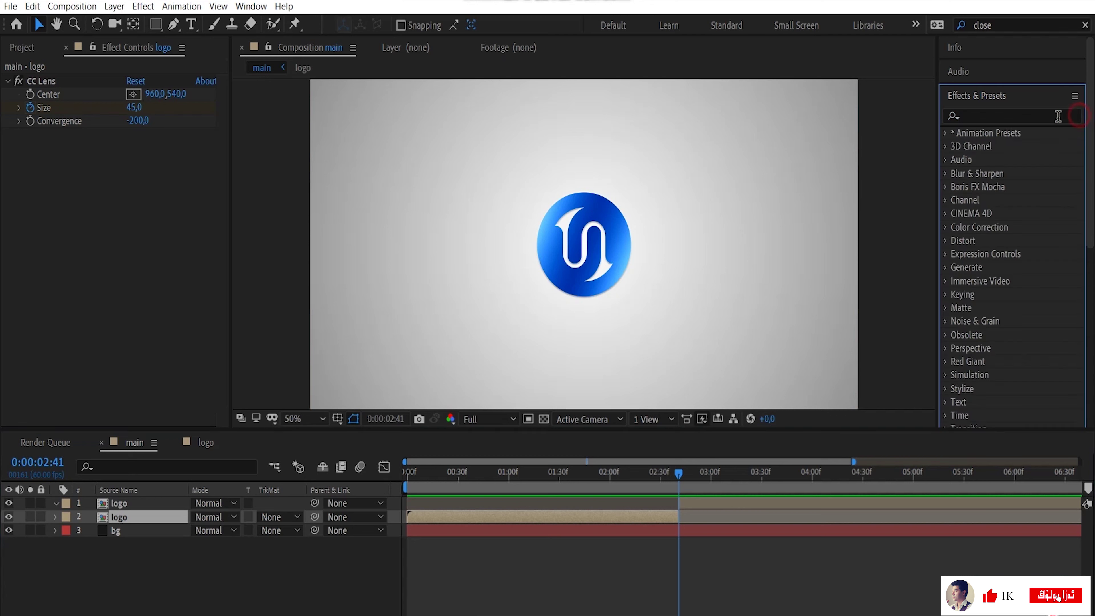
left_click(1006, 115)
type("pixel")
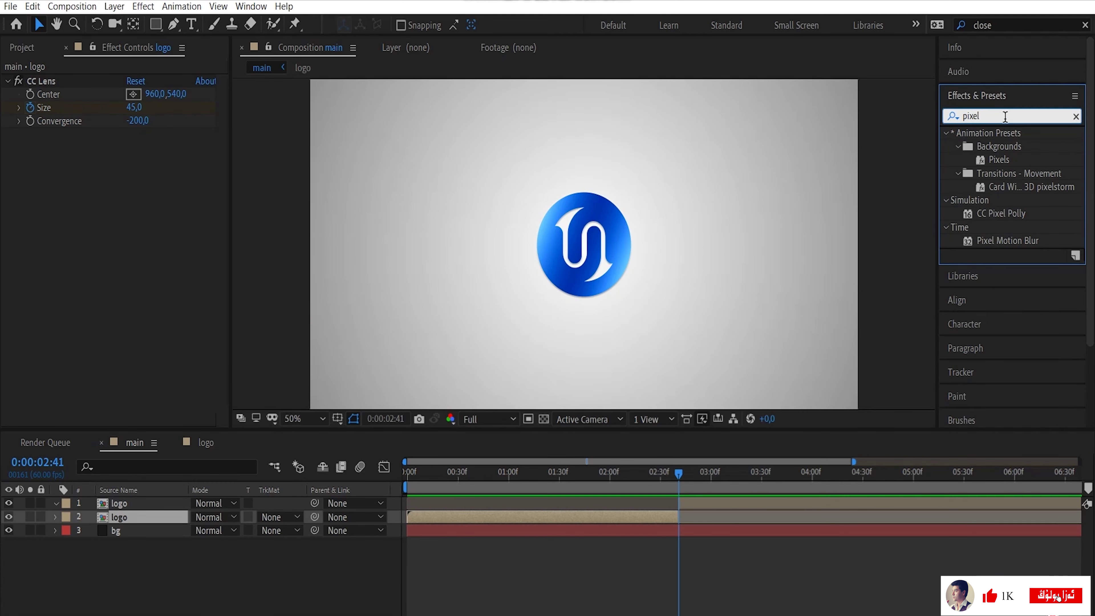
left_click_drag(1003, 147, 120, 503)
left_click(134, 94)
type("70")
left_click(134, 107)
type("0")
key("Return")
Step: Preview the Pixel Polly shatter and move the current time to the uppermost logo layer's start at 0:00:02:35
left_click(635, 477)
key("space")
left_click(671, 486)
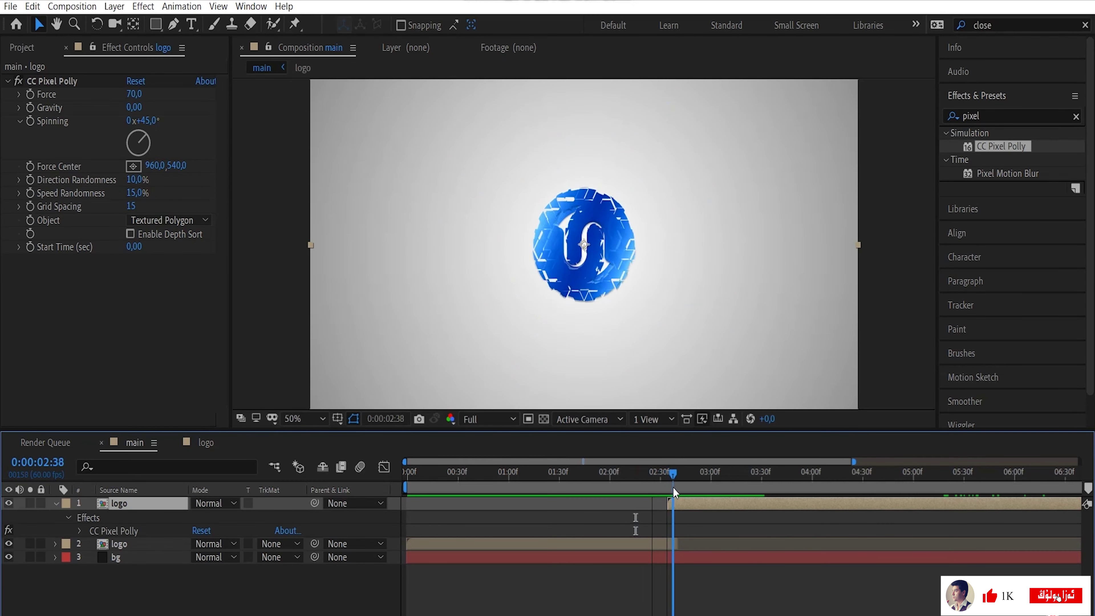
key("i")
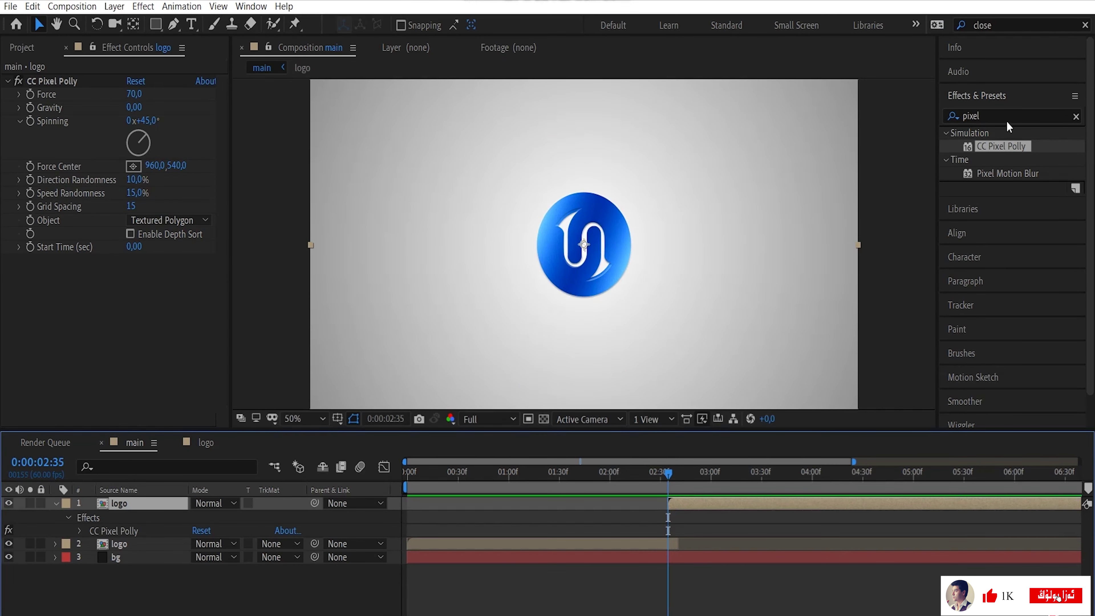
Step: Apply Simple Choker to the shattering logo layer and set its Choke Matte to 12
left_click(1002, 114)
key("BackSpace")
type("simp")
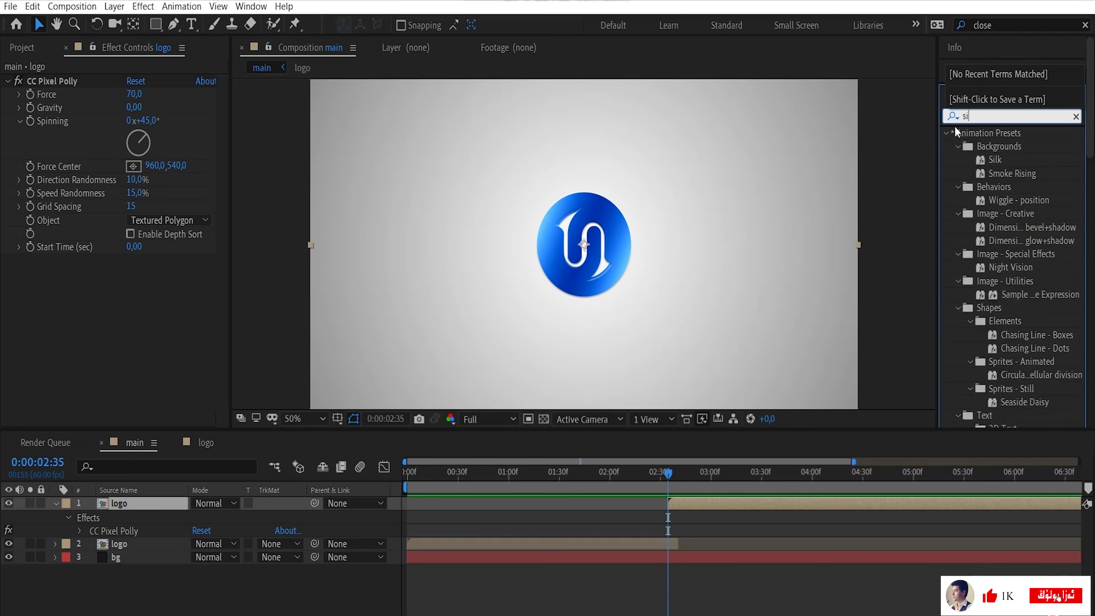
type("ch")
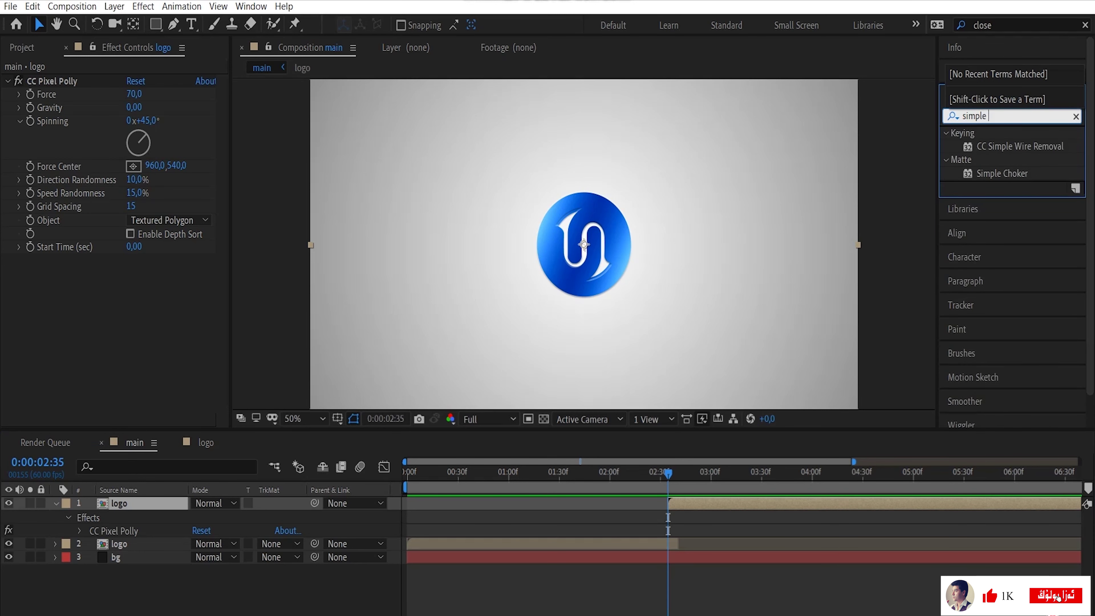
left_click_drag(1004, 146, 169, 503)
left_click(144, 289)
type("12")
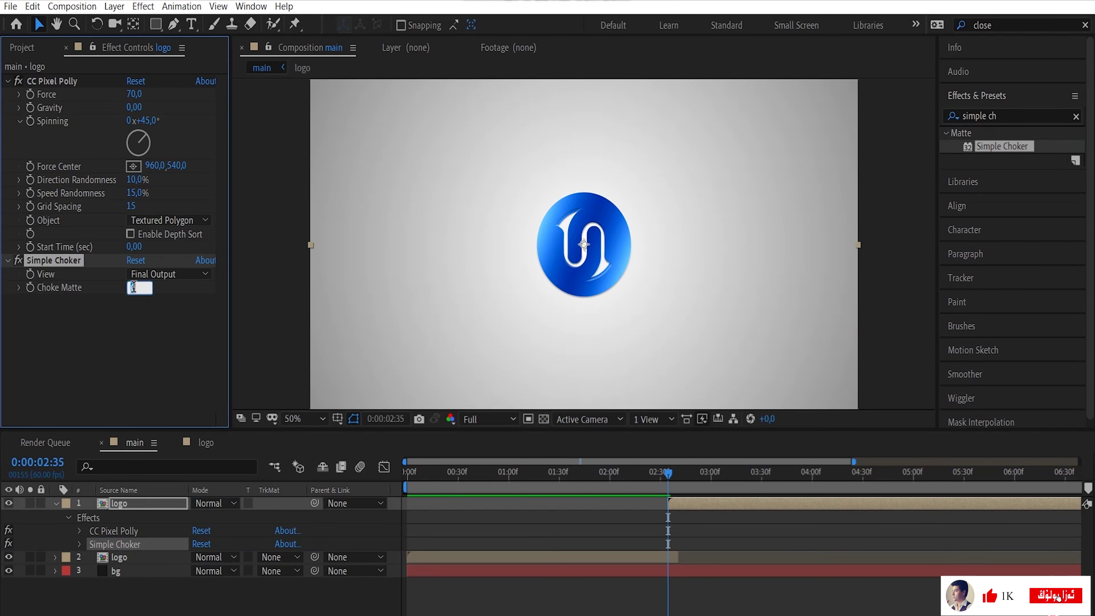
left_click(717, 508)
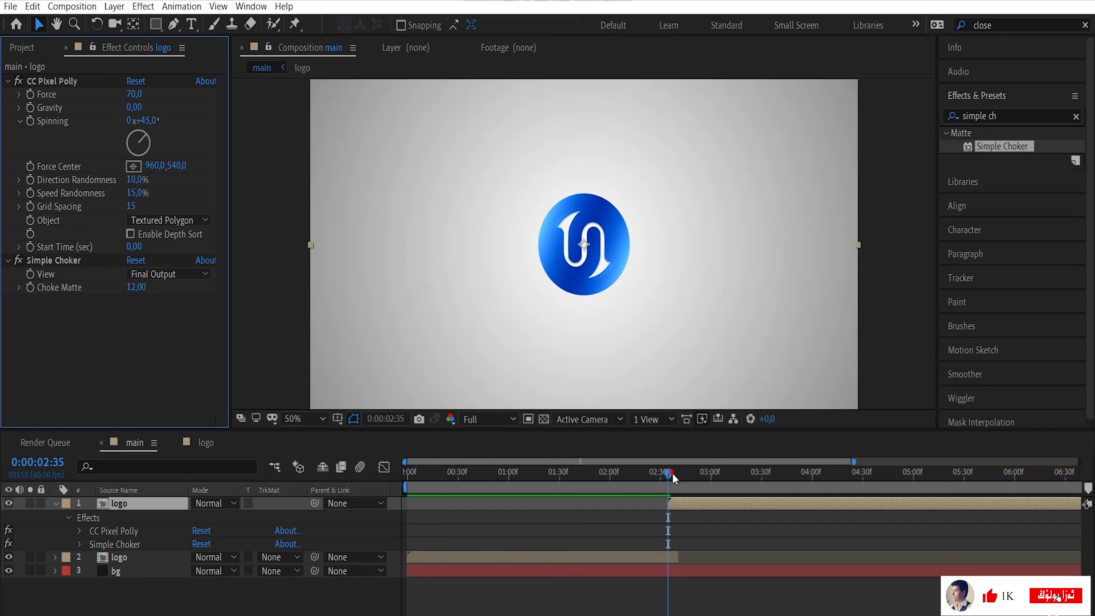
Step: Scrub through the choked shatter and preview it from 0:00:02:30
left_click_drag(672, 473, 683, 482)
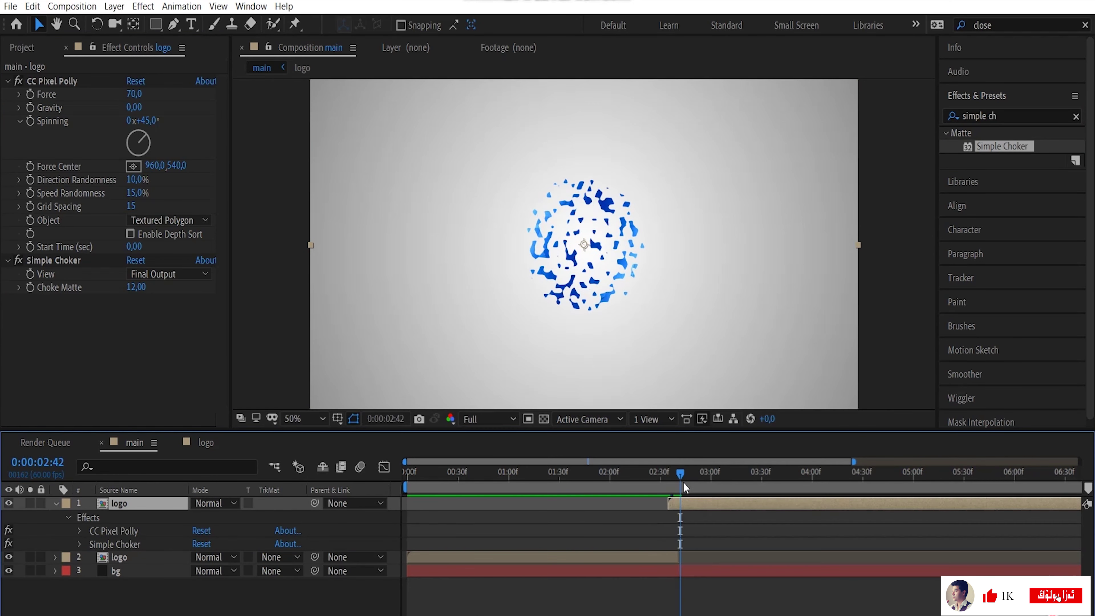
left_click(660, 470)
key("space")
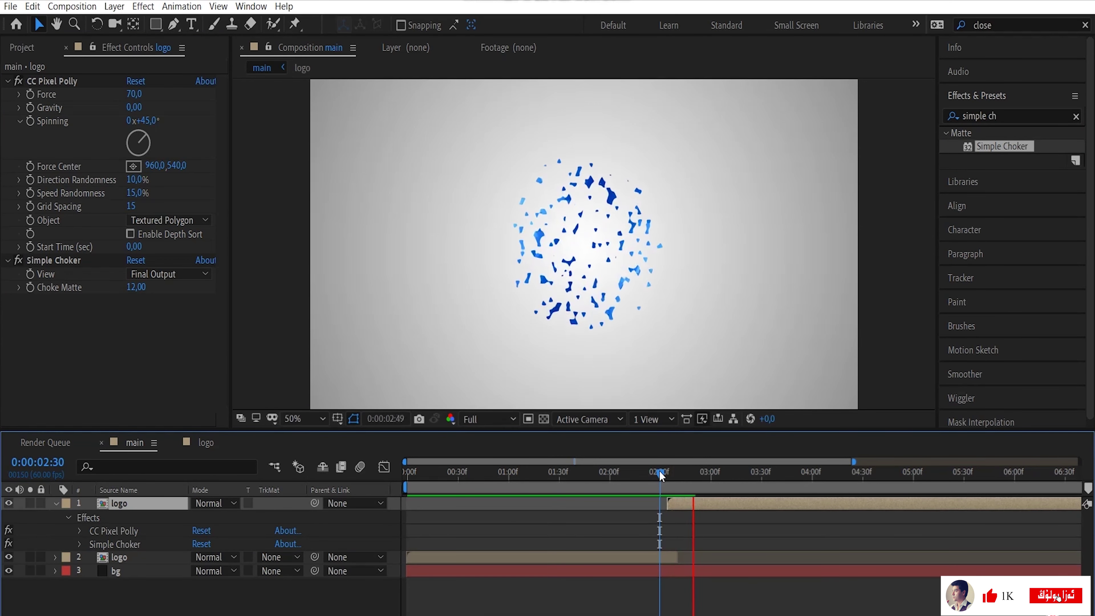
left_click(683, 472)
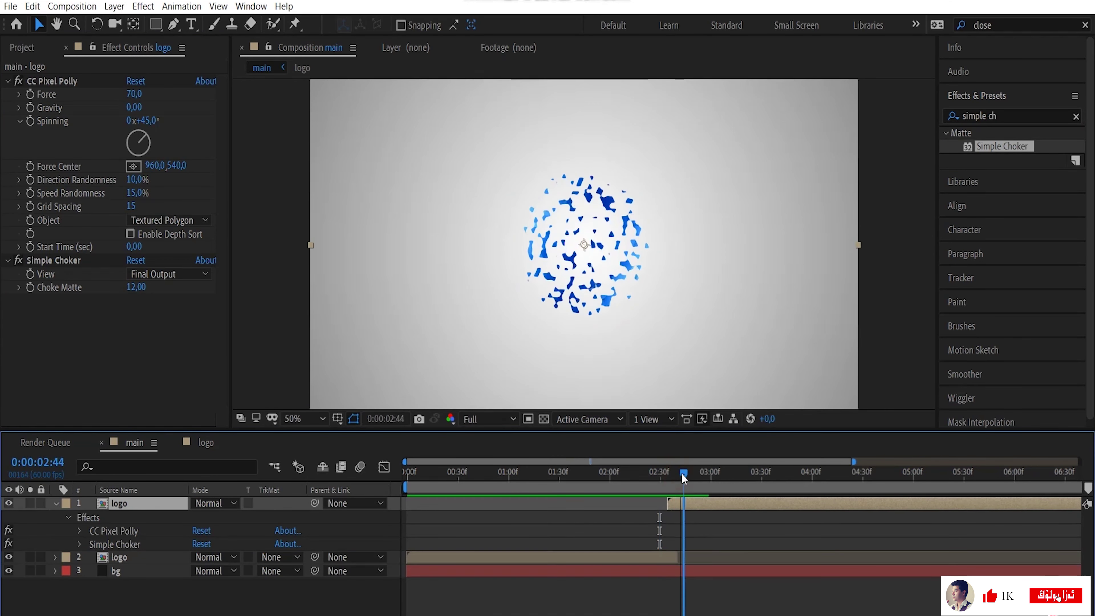
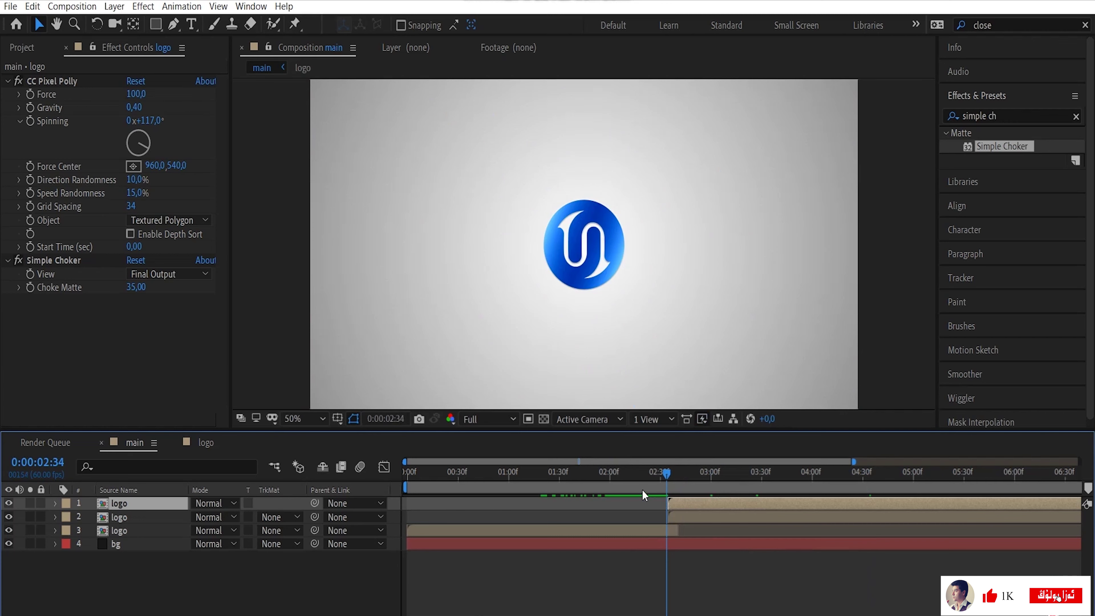
Step: Preview the shatter from 0:00:02:34, and pre-compose all three logo layers as "logo anima"
key("space")
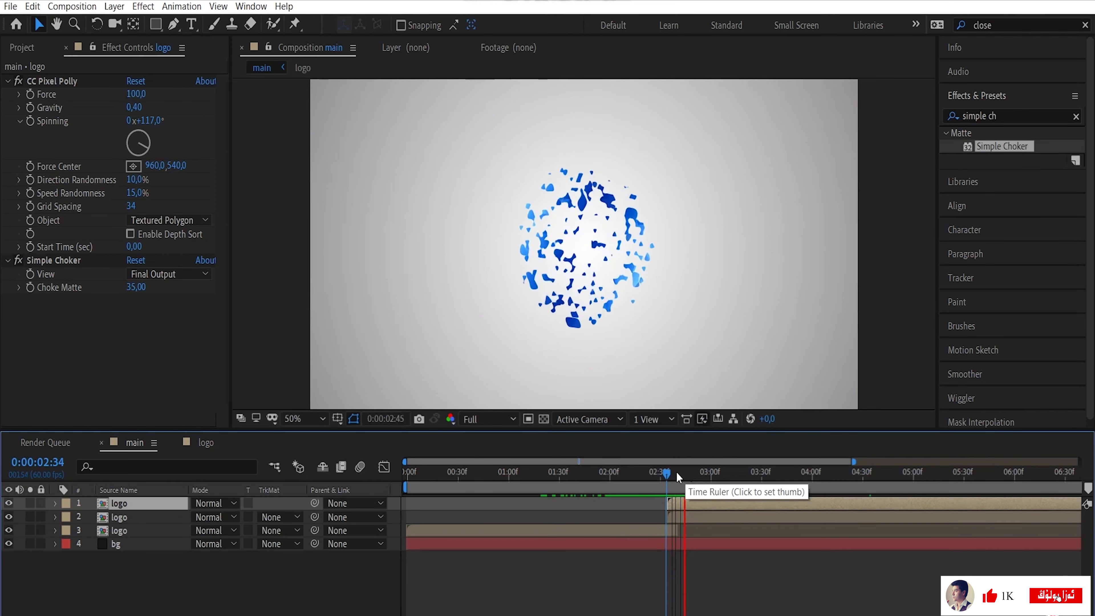
key("space")
left_click(134, 529)
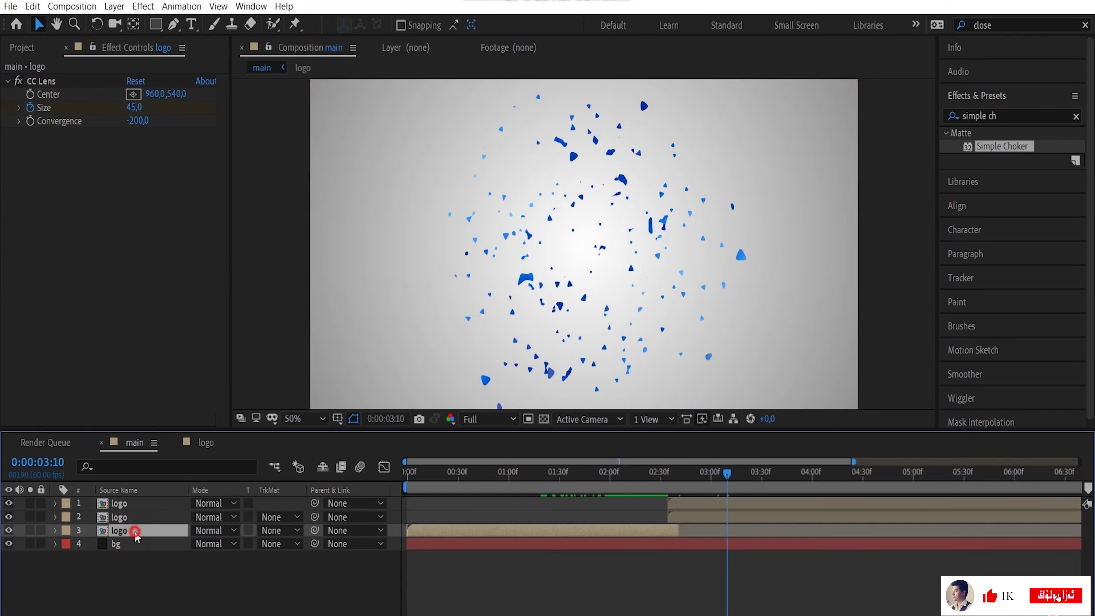
left_click(127, 517, "ctrl")
left_click(123, 504, "ctrl")
right_click(128, 515)
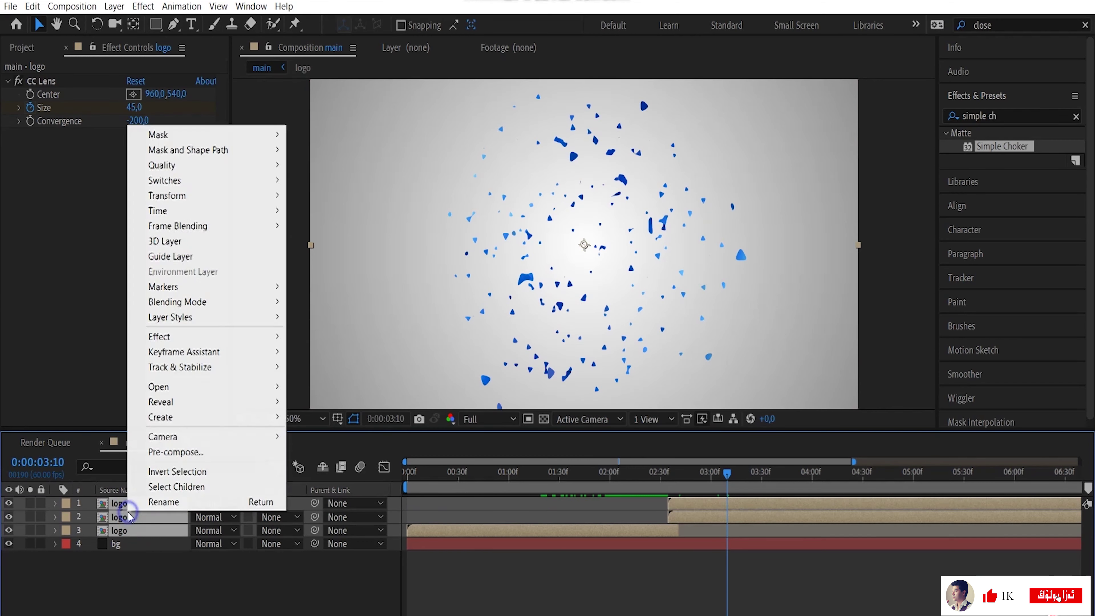
left_click(201, 452)
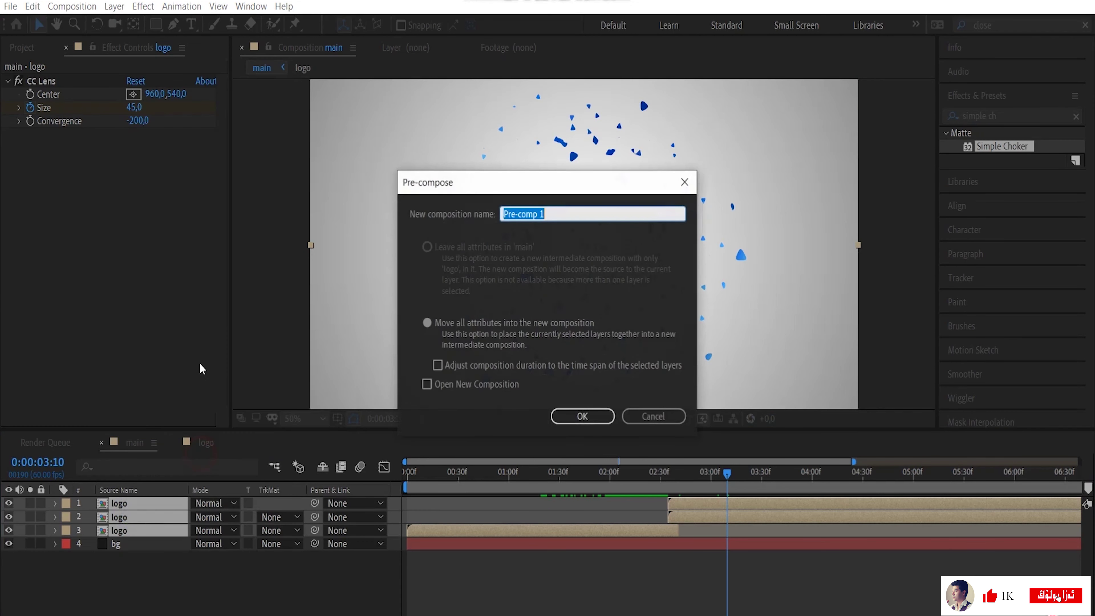
type("lo")
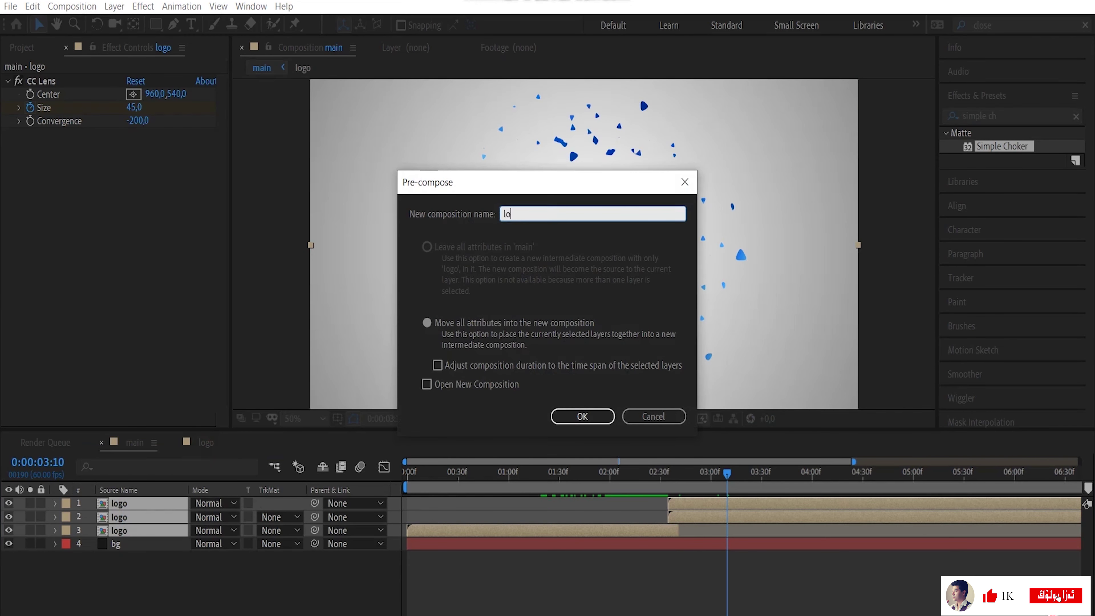
type("go anima")
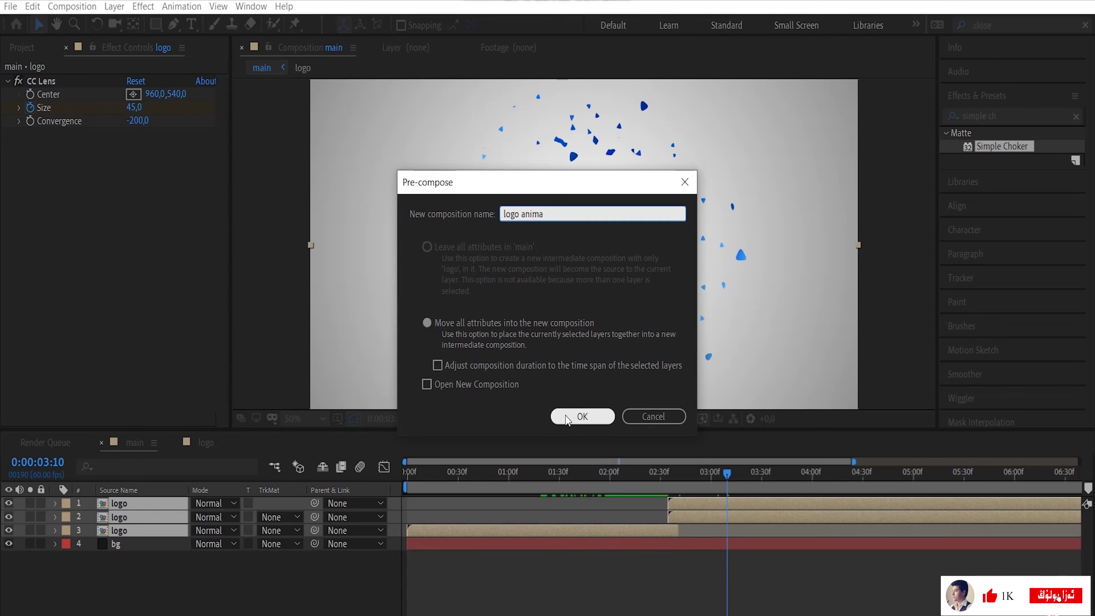
left_click(582, 416)
Step: Create a new composition named "reflection"
key("ctrl+n")
type("ref")
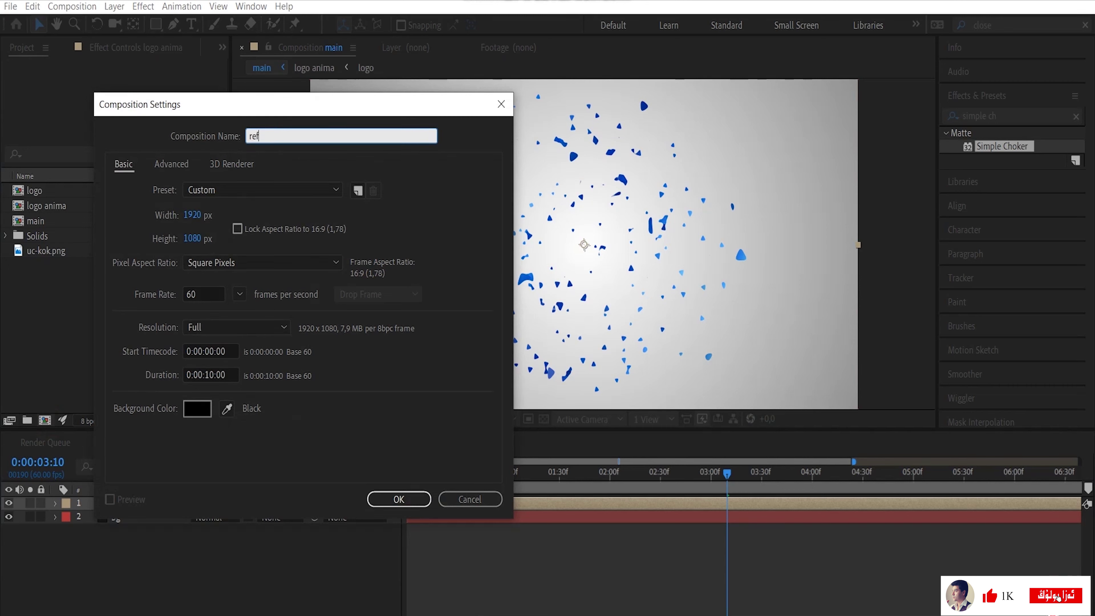
type("lection")
left_click(398, 499)
Step: Add a solid layer named "hdri" to the reflection composition
right_click(220, 556)
mouse_move(354, 405)
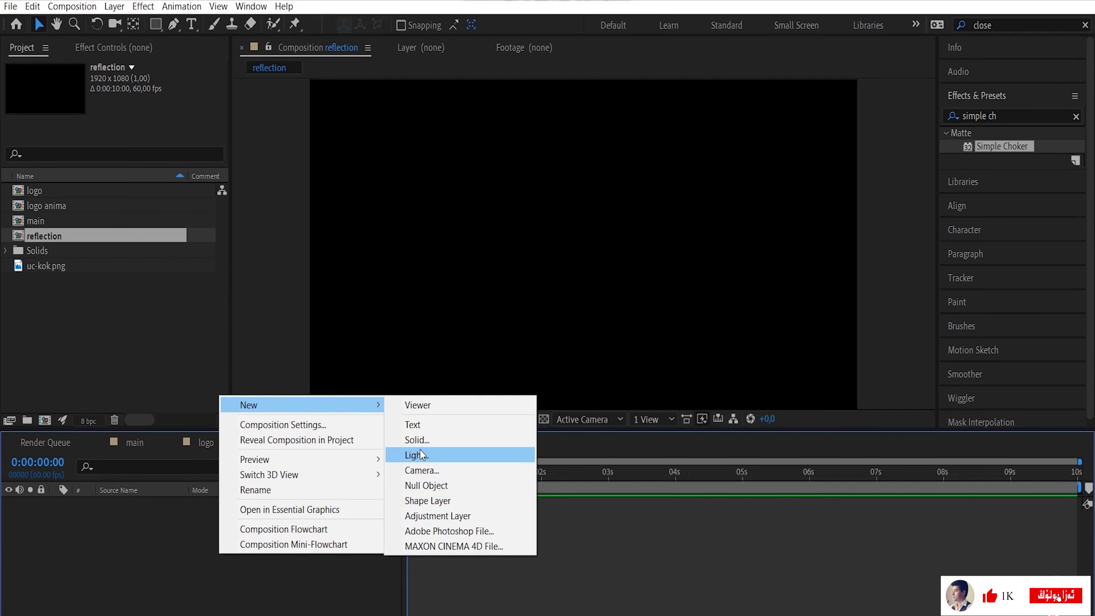
left_click(417, 440)
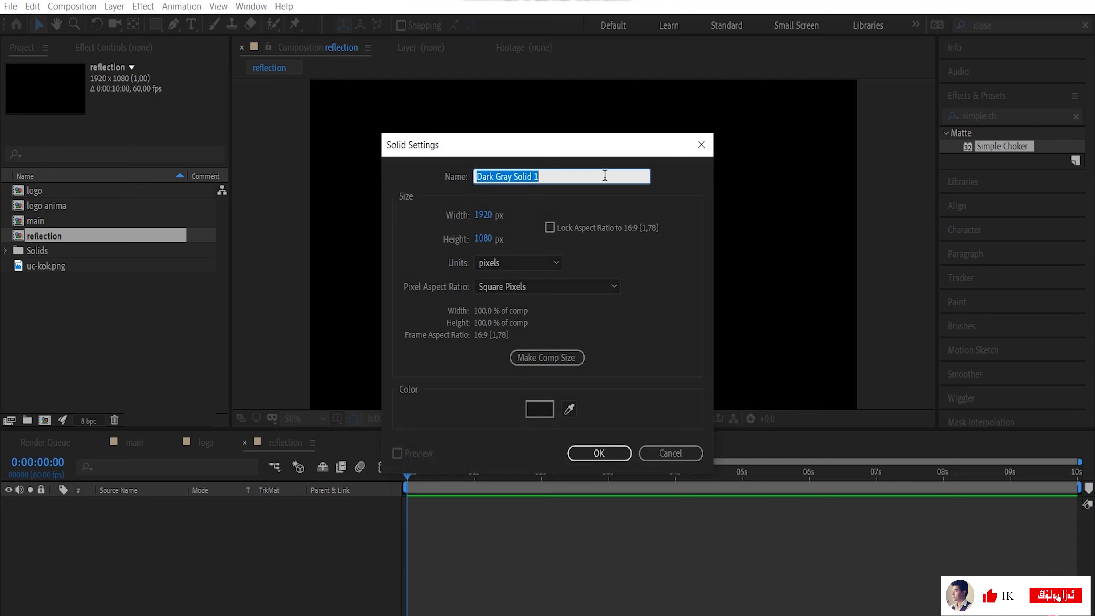
type("hdri")
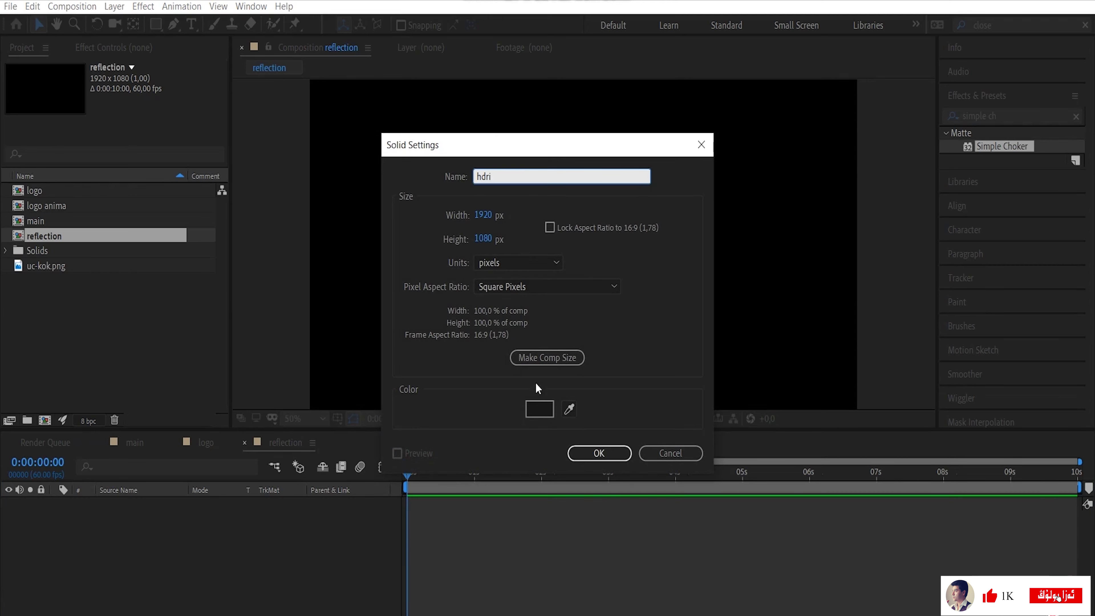
left_click(614, 458)
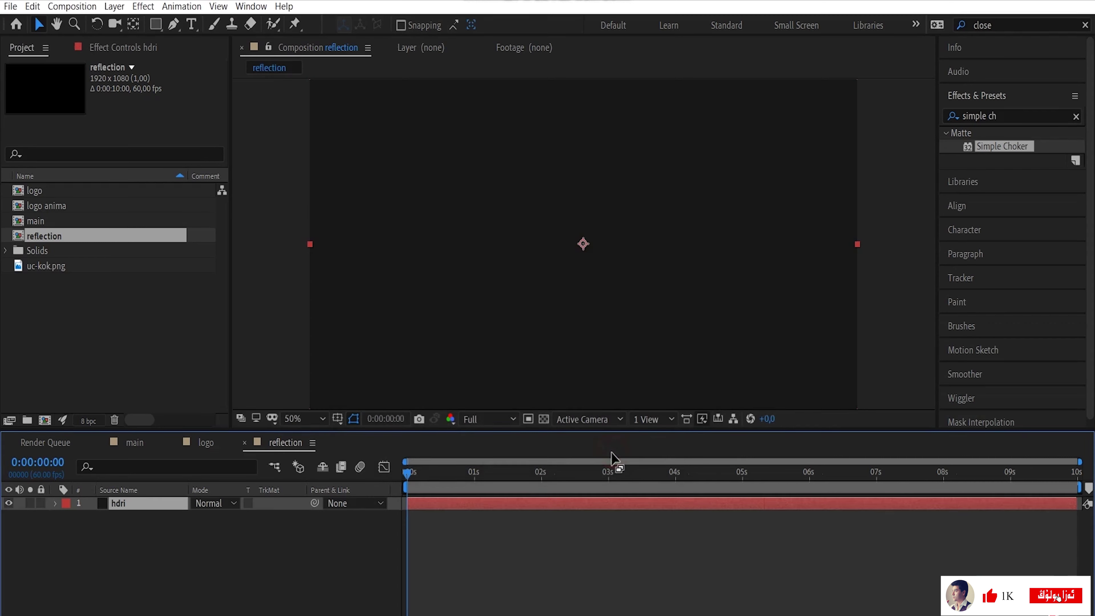
Step: Apply the Fill effect to the hdri solid and set its color to white (FFFFFF)
left_click(964, 112)
type("fill")
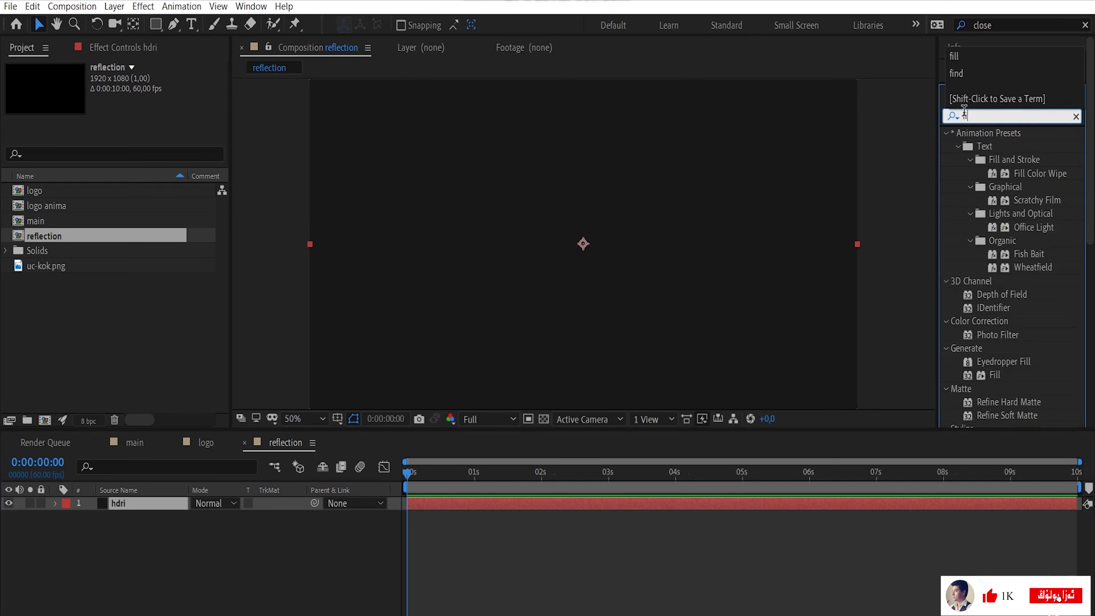
left_click_drag(993, 214, 165, 505)
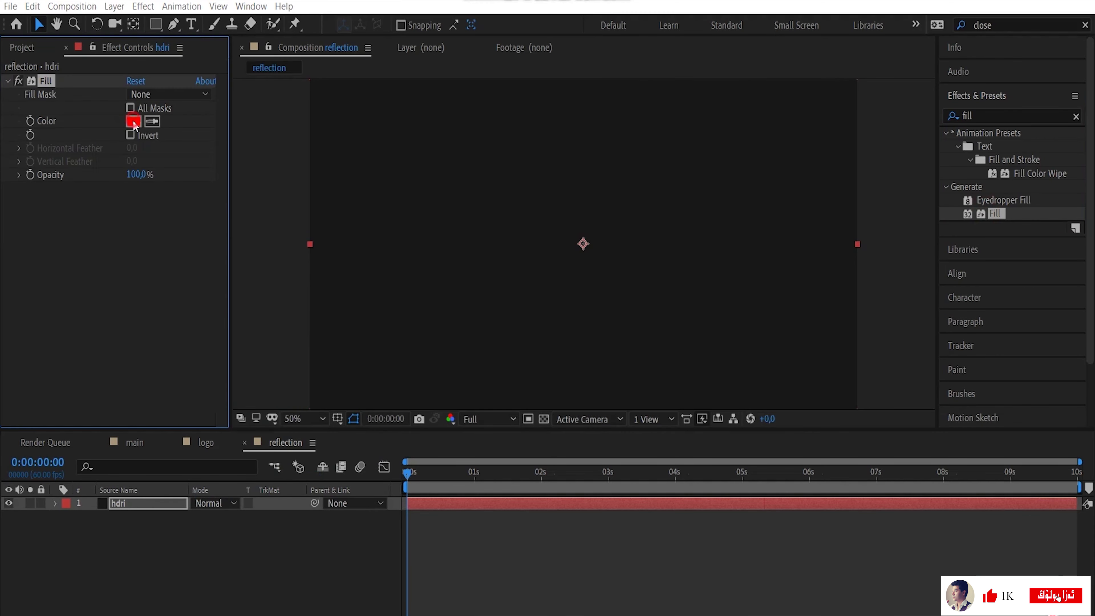
left_click(133, 121)
left_click_drag(214, 331, 36, 201)
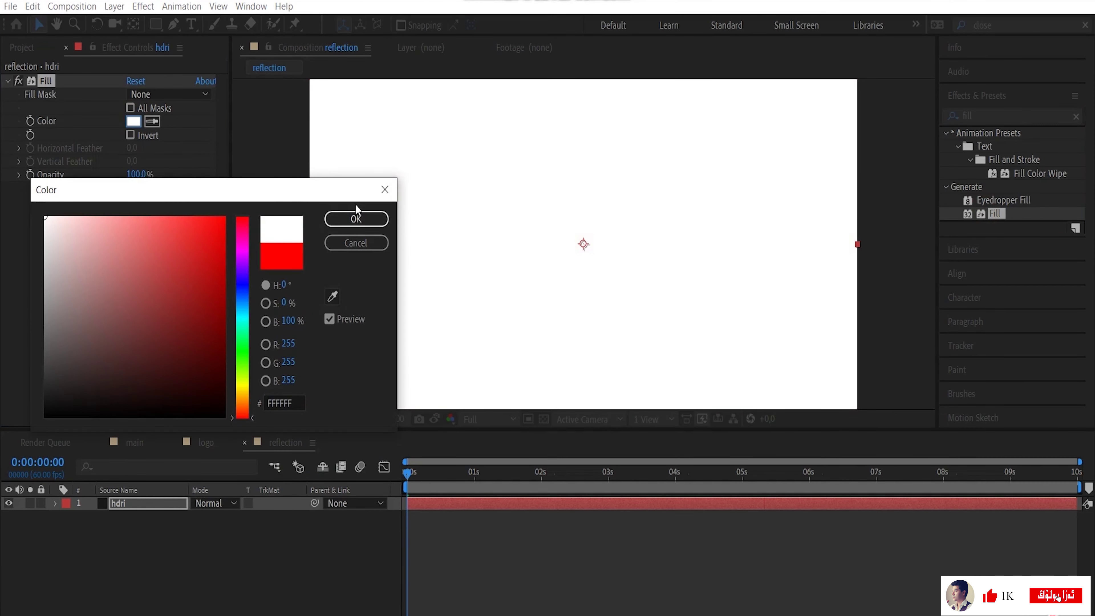
left_click(357, 218)
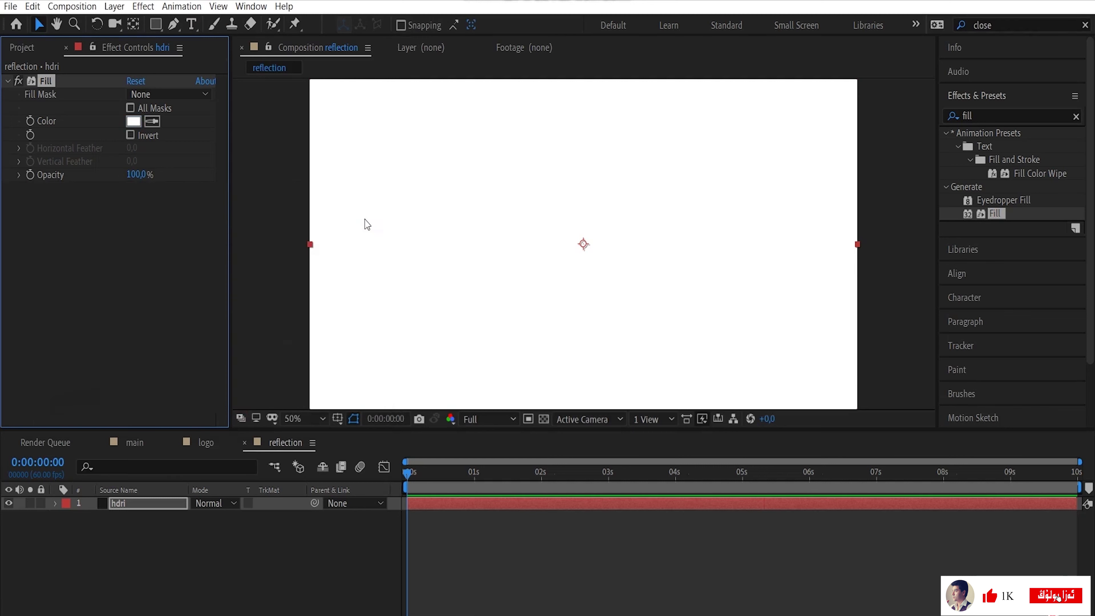
Step: Apply the Venetian Blinds preset to the hdri solid with 13% transition completion, 45° direction and a width of 169
left_click(992, 115)
type("veneti")
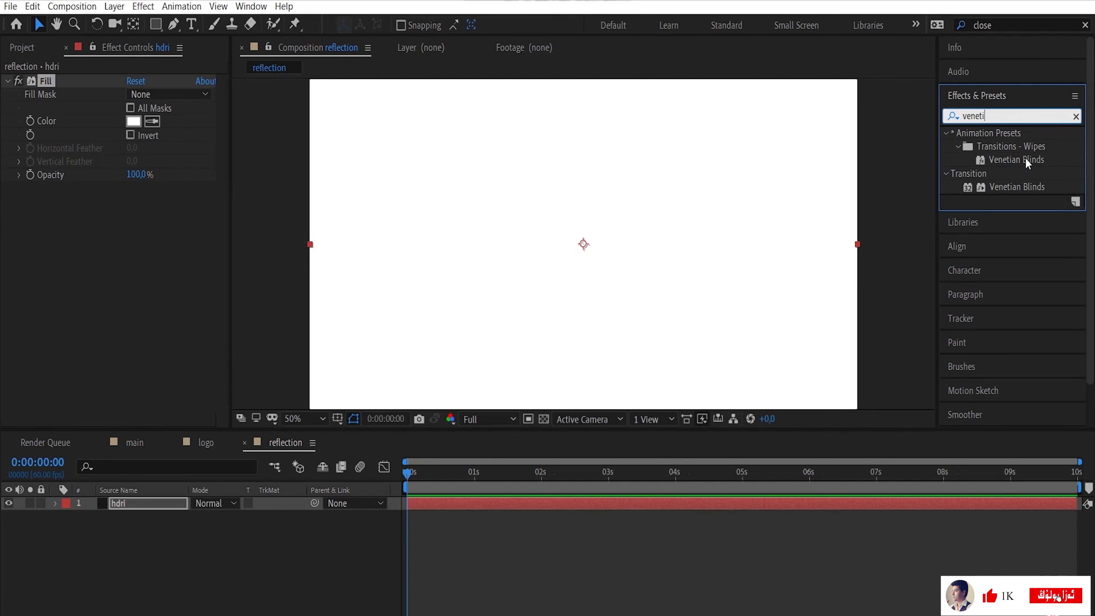
left_click_drag(1027, 163, 160, 510)
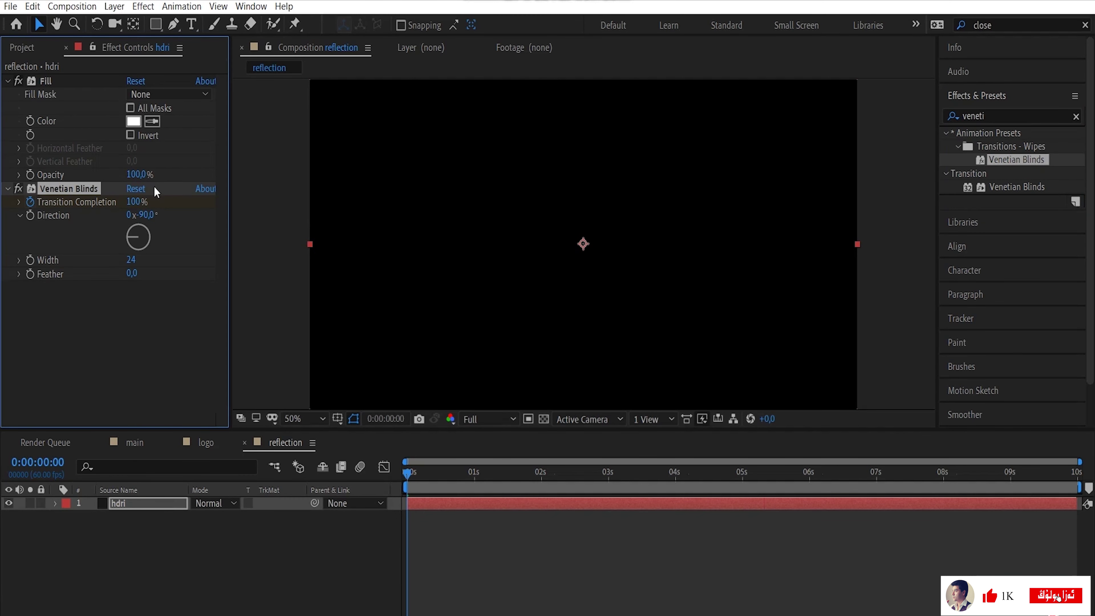
left_click(133, 202)
type("13")
left_click(146, 214)
type("45")
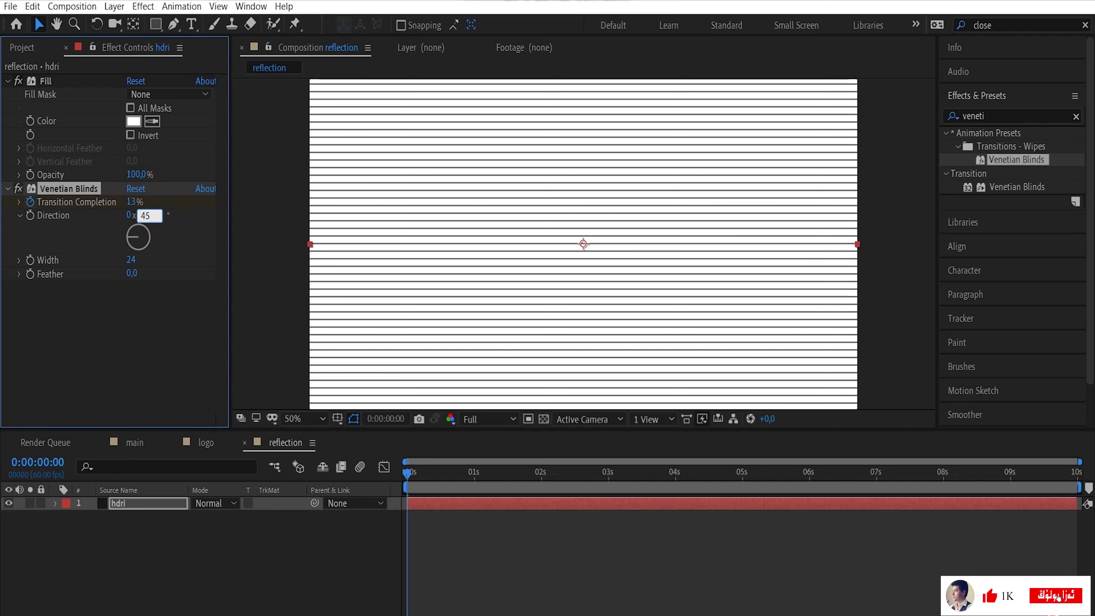
left_click(132, 260)
type("169")
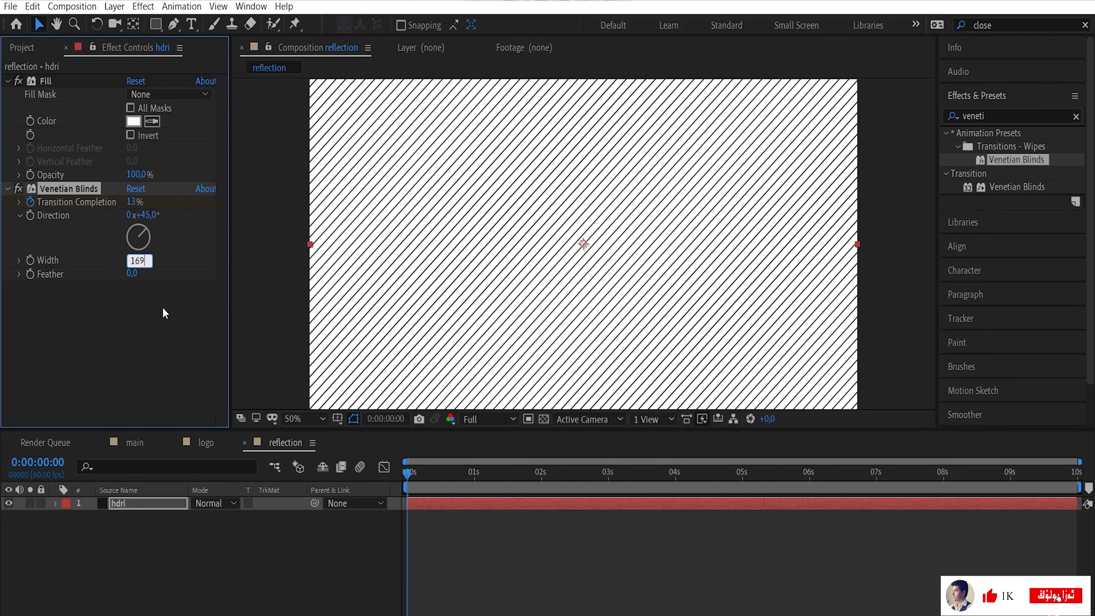
key("Return")
Step: Duplicate the Venetian Blinds effect on hdri and set the copy's direction to -45°
key("shift+slash")
left_click(69, 189)
key("ctrl+d")
left_click(146, 313)
type("-45")
key("Return")
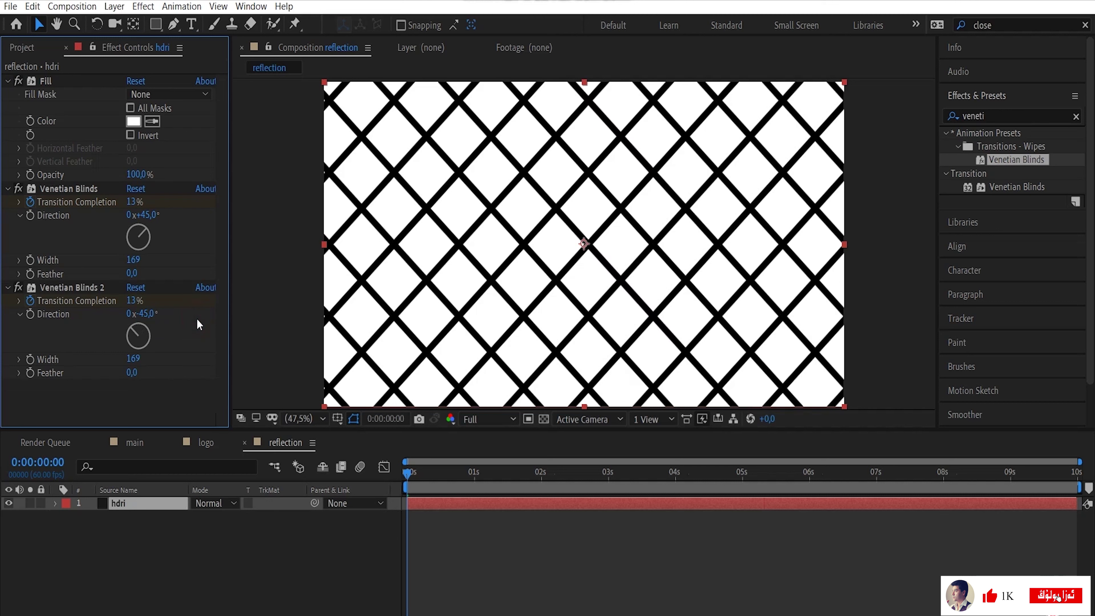
Step: Add the reflection composition above logo anima in the main composition, with the current time at 0:00:02:45
left_click(130, 441)
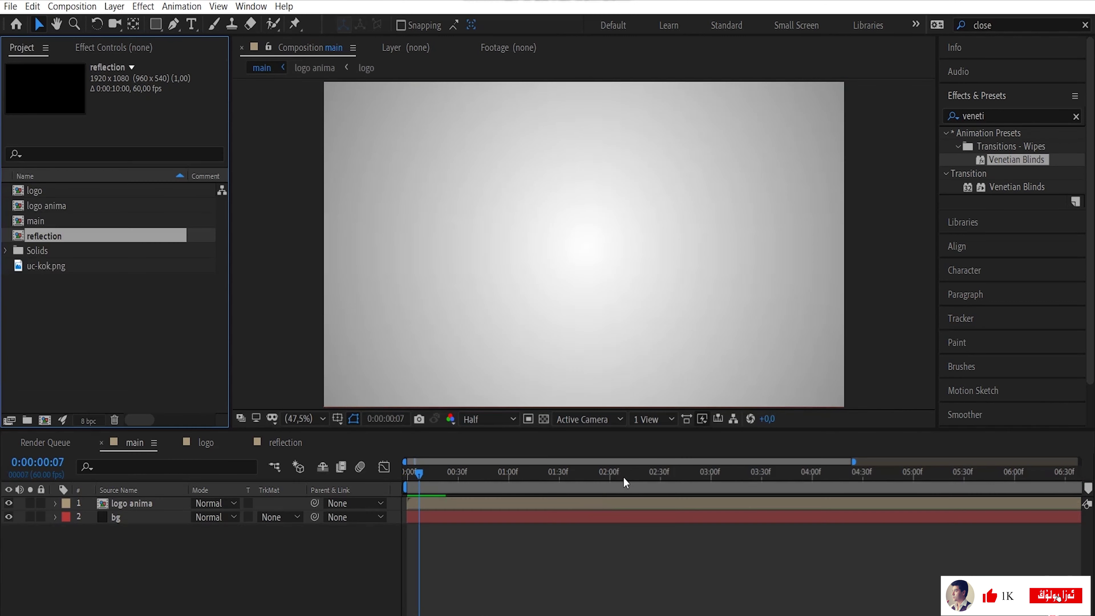
left_click(623, 475)
left_click(690, 474)
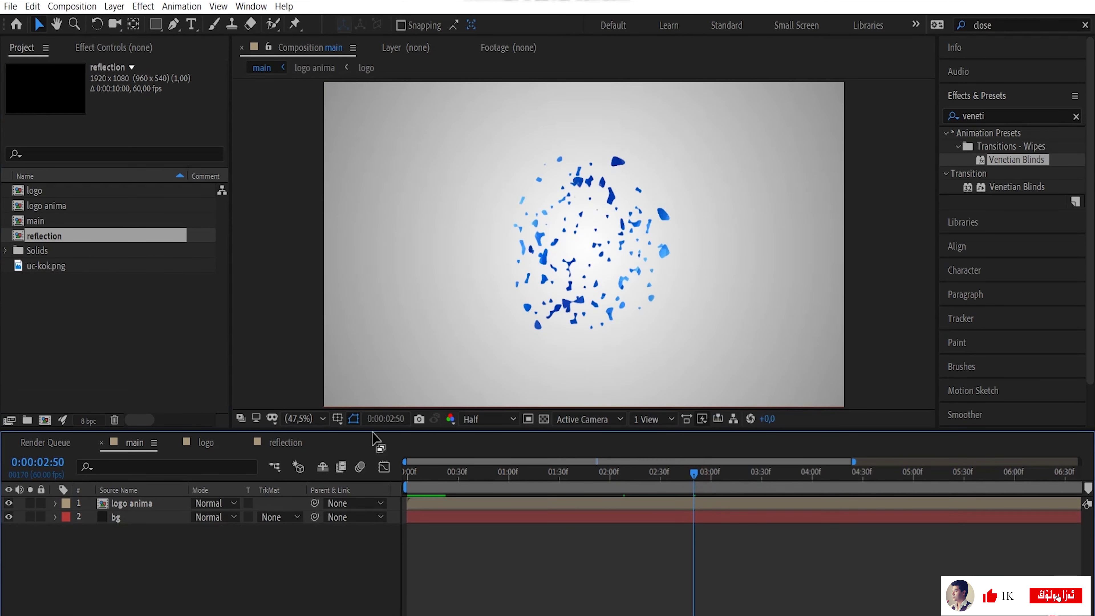
mouse_move(687, 477)
left_mouse_down()
mouse_move(643, 474)
mouse_move(685, 474)
left_mouse_up()
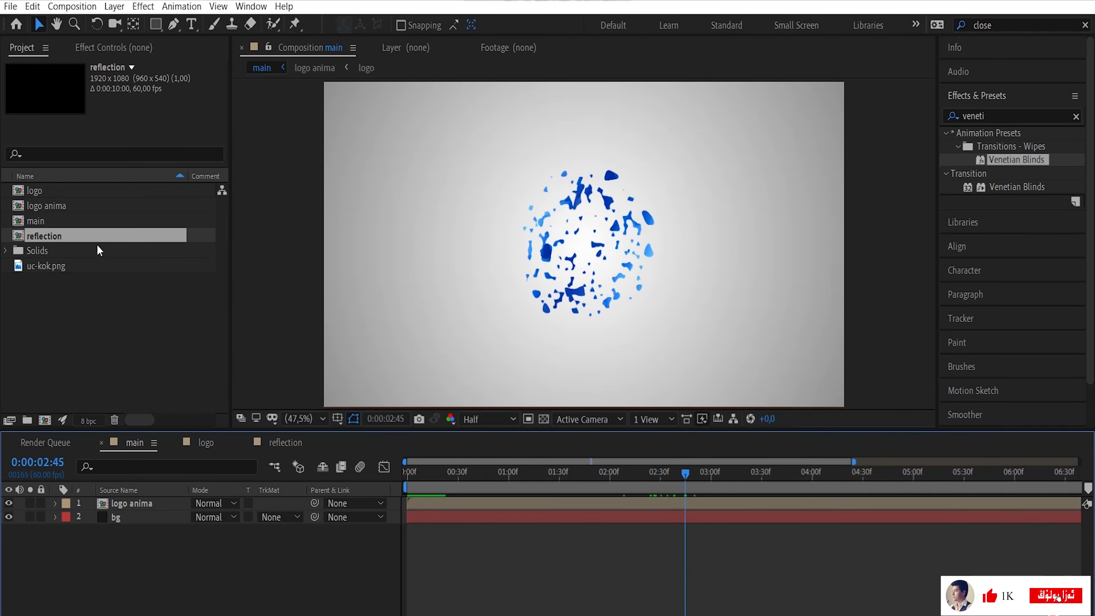
left_click_drag(61, 240, 124, 497)
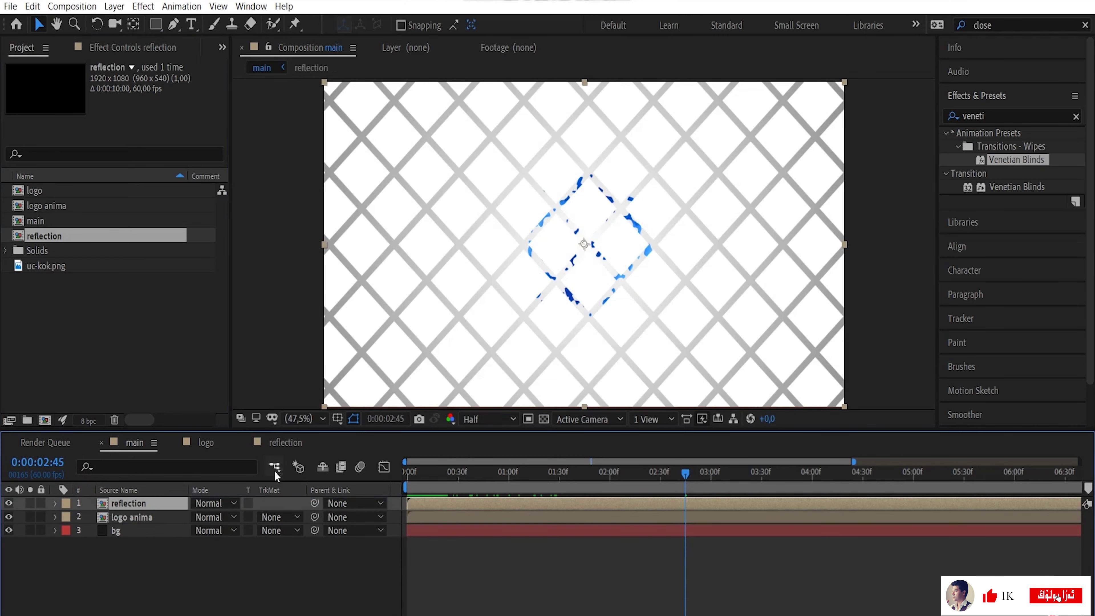
left_click(304, 419)
left_click(354, 134)
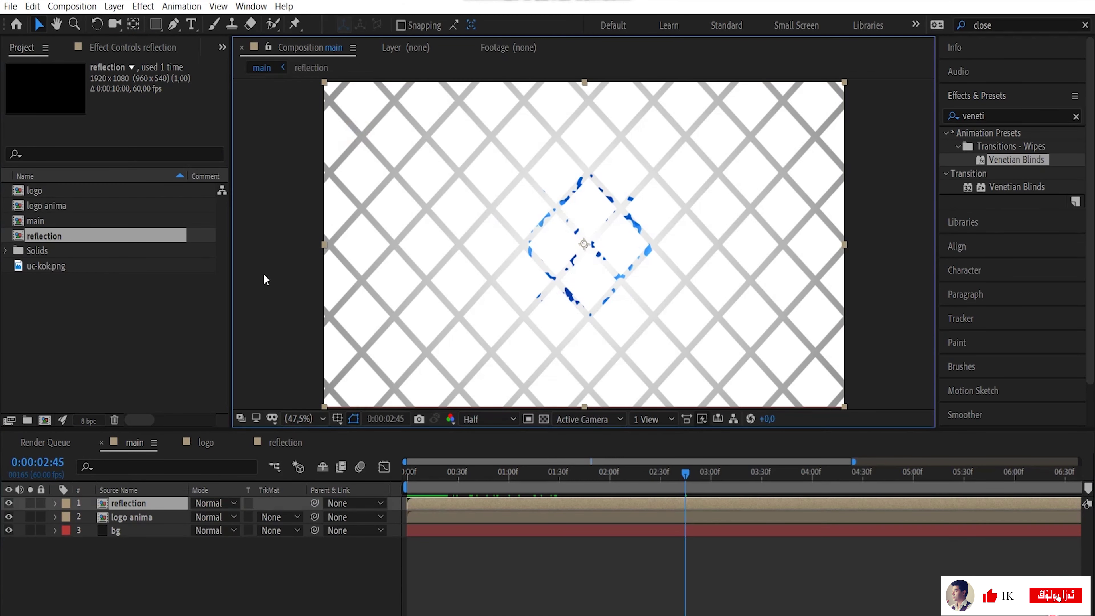
Step: Set the width of the first Venetian Blinds effect on the reflection composition's hdri solid to 95
left_click(282, 443)
left_click(146, 501)
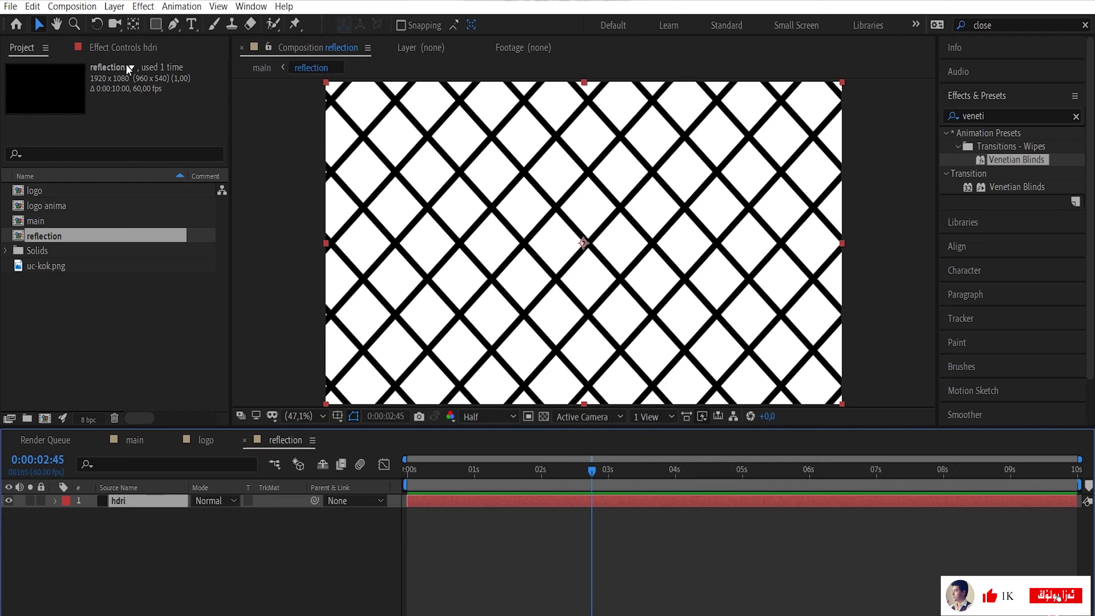
left_click(120, 47)
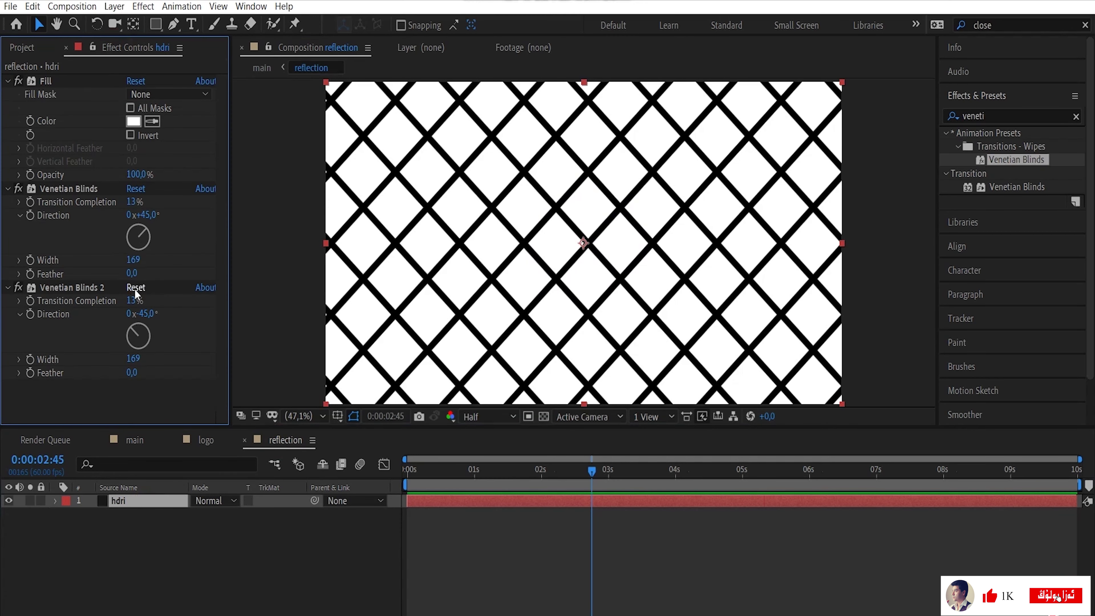
left_click(134, 260)
type("95")
Step: Apply Turbulent Displace to the reflection layer in the main composition and set its size to 25
left_click_drag(1009, 146, 157, 500)
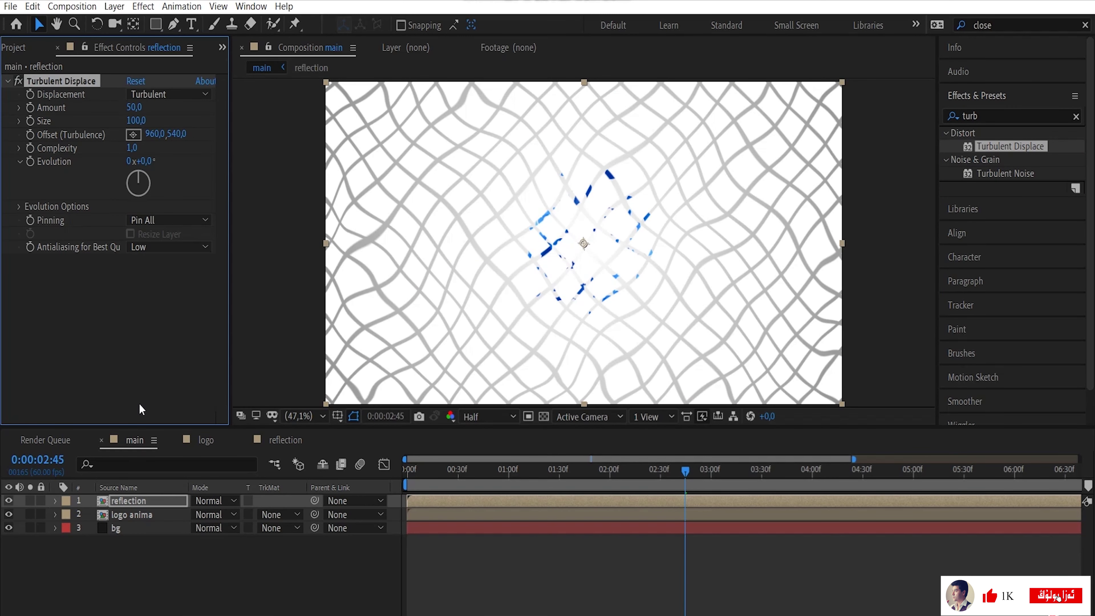
left_click(133, 122)
type("25")
left_click(192, 118)
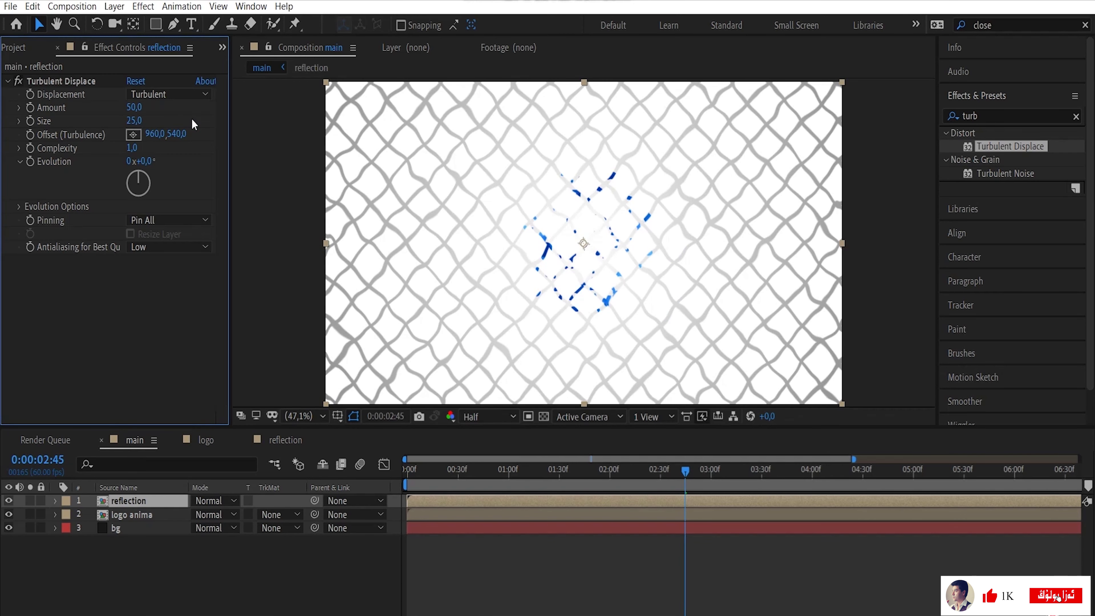
Step: Apply Linear Wipe to the reflection layer with 48% transition completion and a feather of 27
left_click(951, 116)
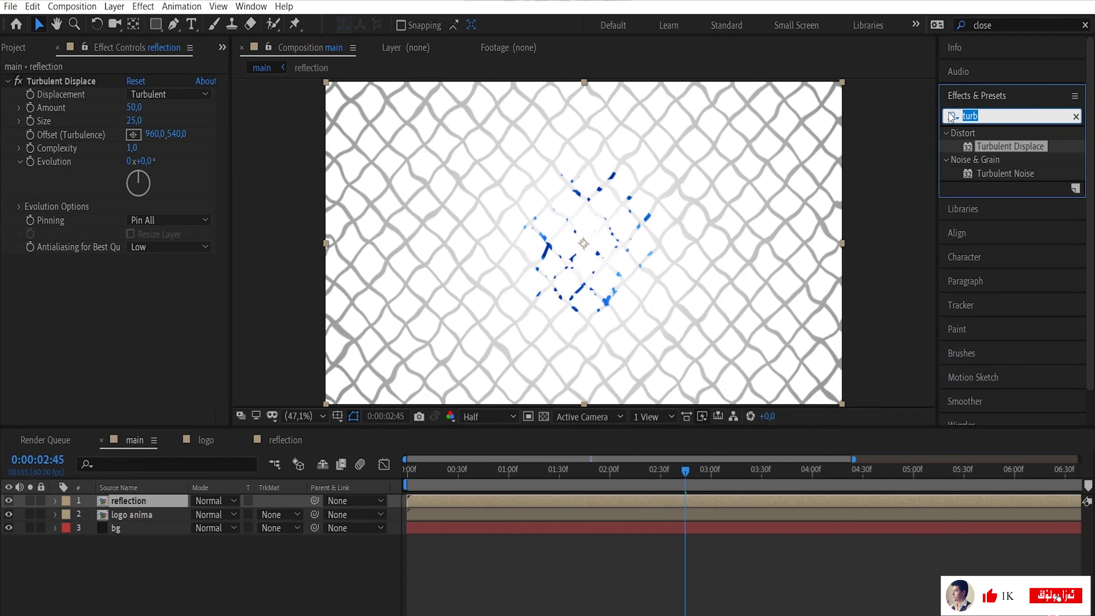
type("wipe")
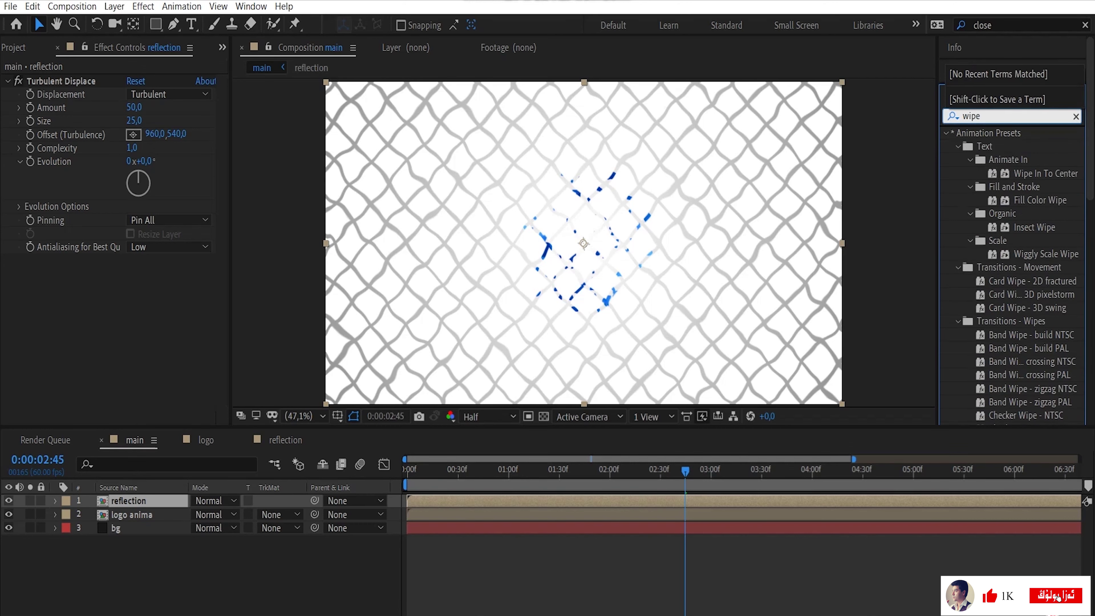
scroll(1025, 244, "down", 10)
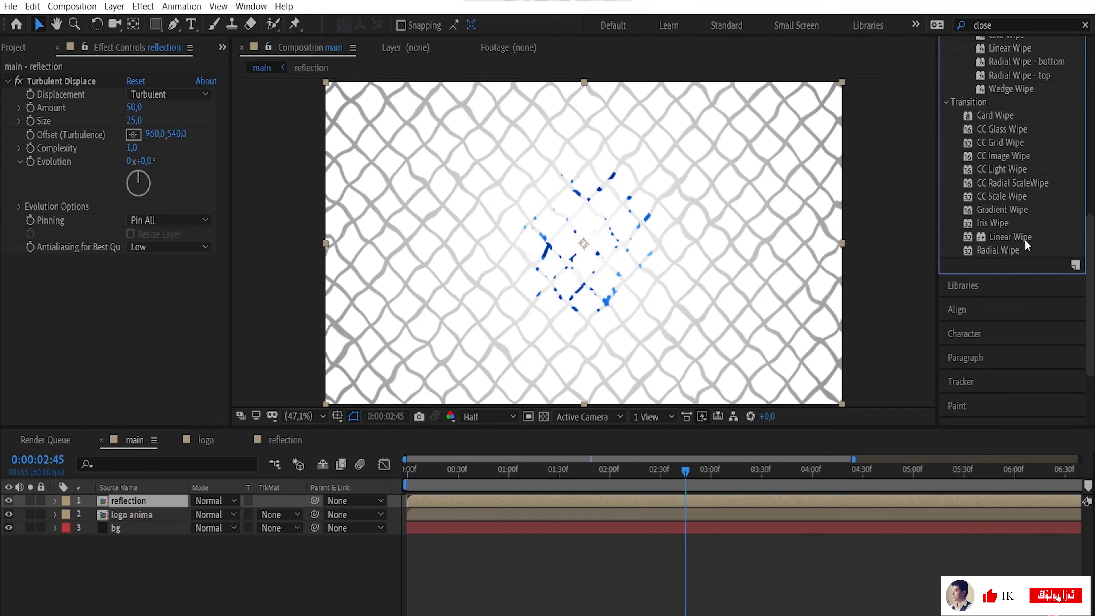
left_click_drag(1010, 237, 584, 259)
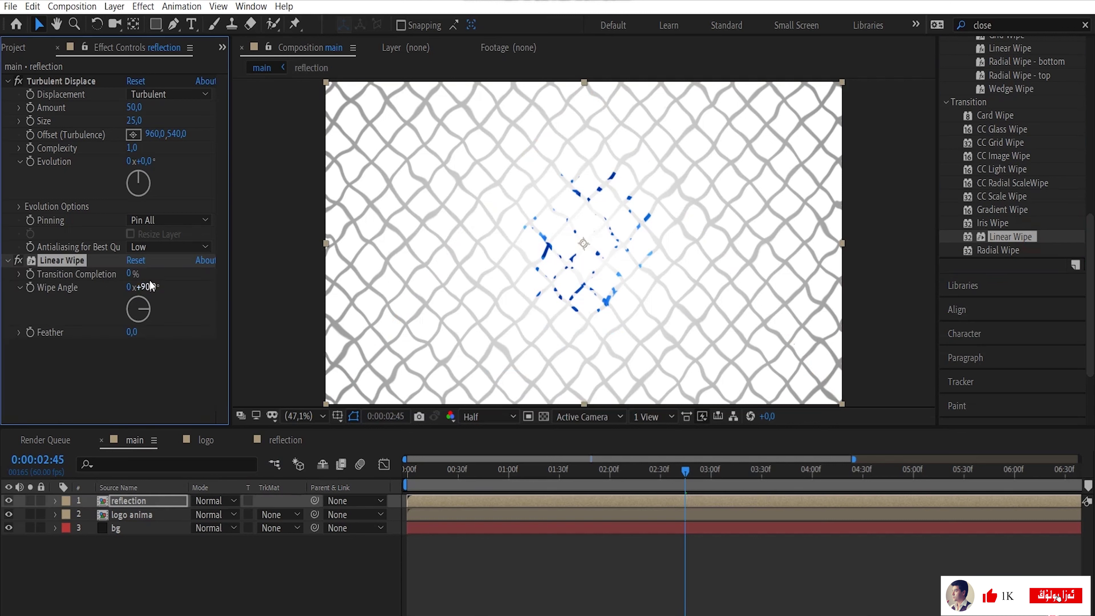
left_click(132, 271)
type("48")
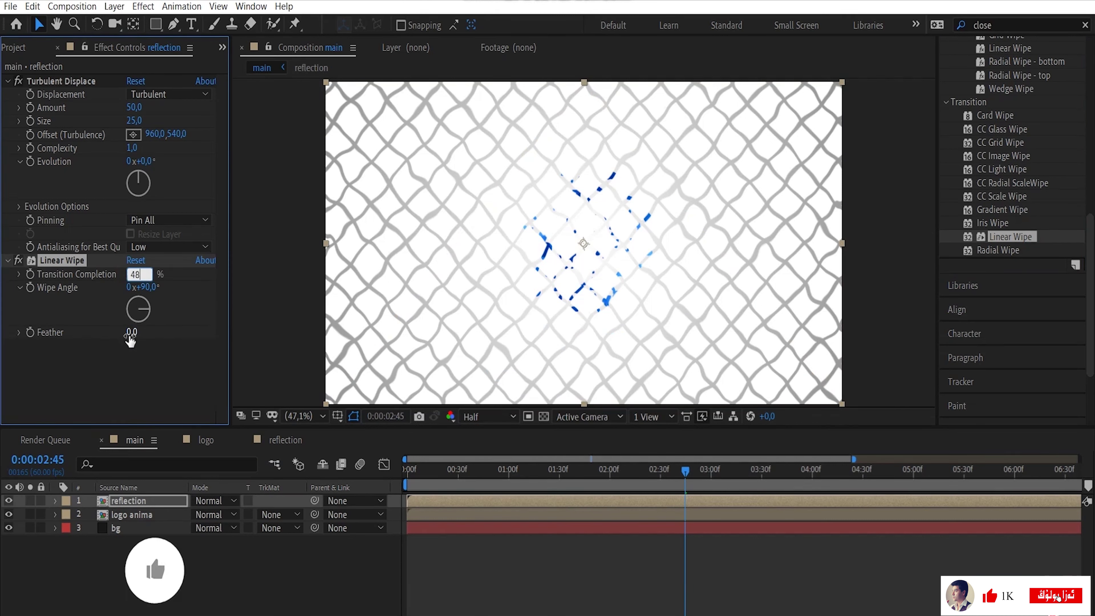
left_click(132, 332)
type("27")
key("Return")
Step: Apply CC Lens to the reflection layer with a size of 24 and a convergence of -200
left_click(1009, 105)
type("cc lens")
double_click(990, 137)
left_click(135, 374)
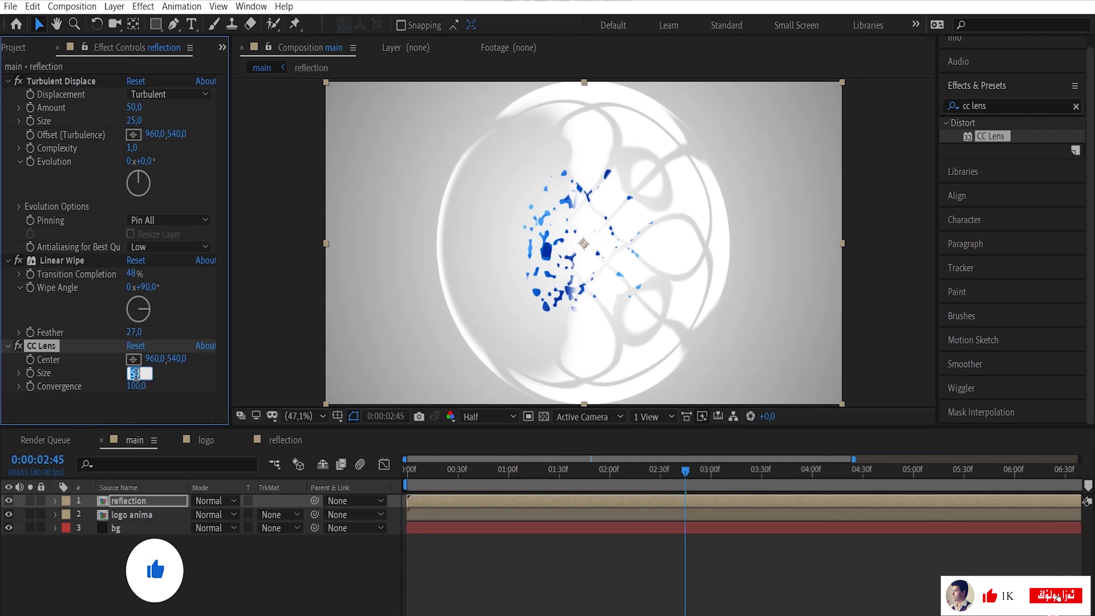
type("24")
key("Tab")
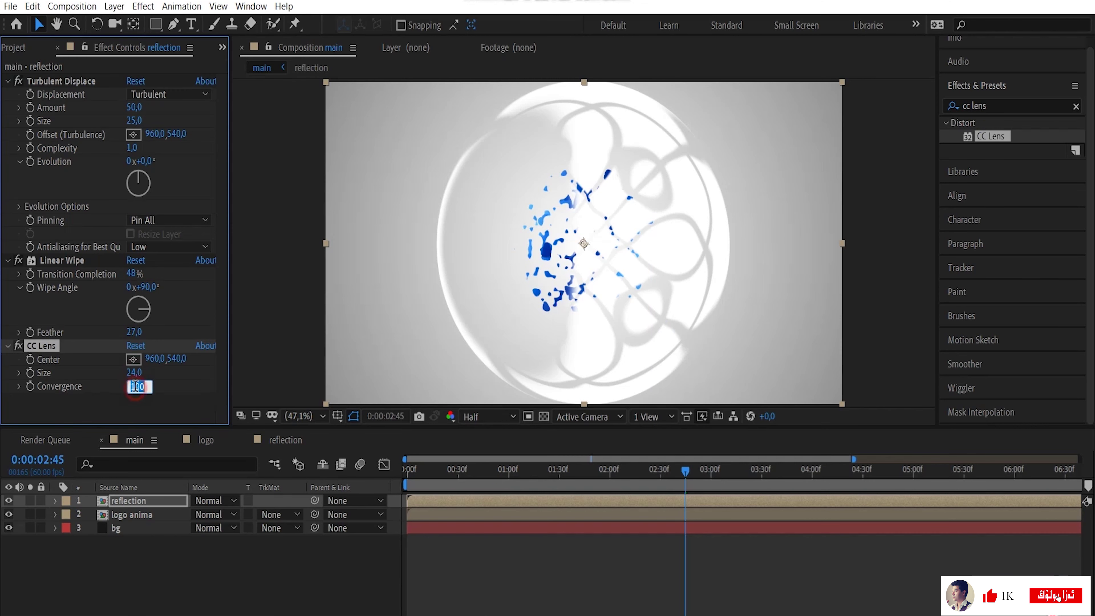
type("-200")
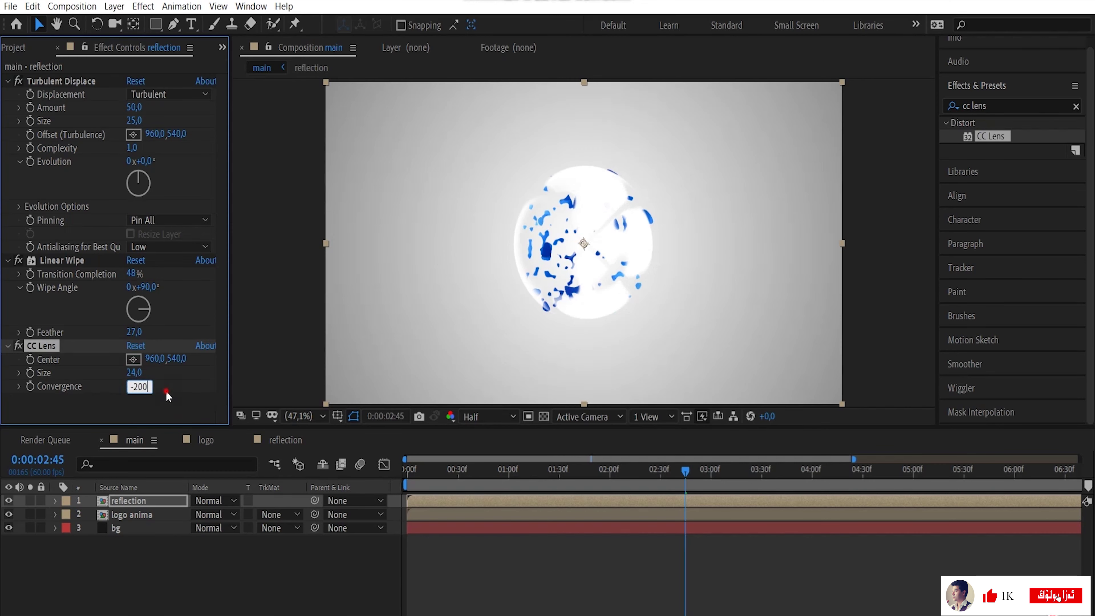
left_click(168, 396)
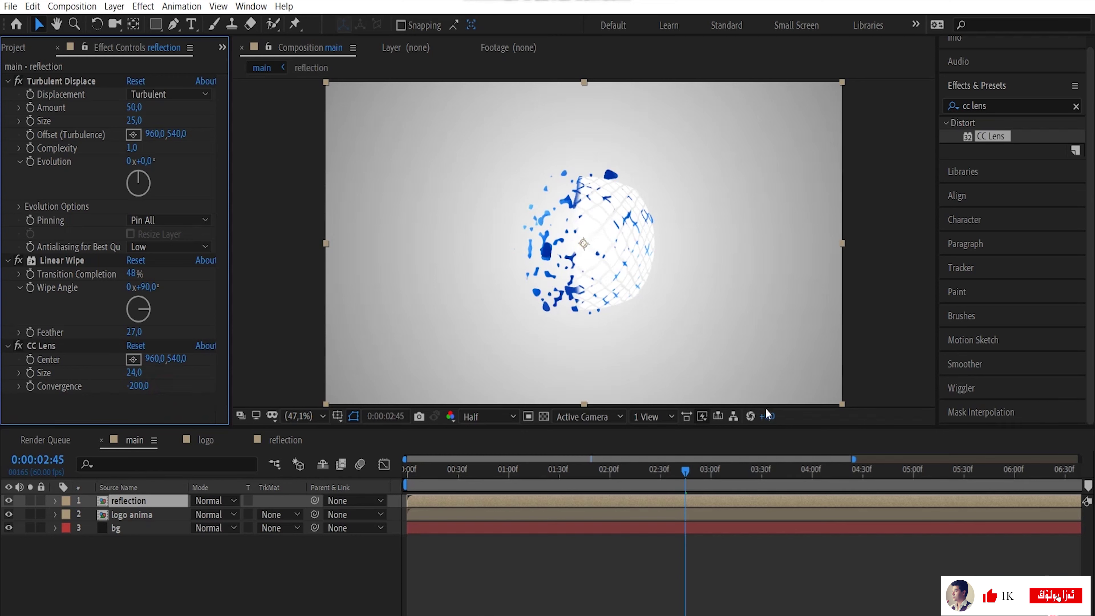
Step: At 0:00:02:37, set the reflection layer's CC Lens size to 20 and its Linear Wipe angle to 291°
mouse_move(685, 472)
left_mouse_down()
mouse_move(661, 473)
mouse_move(673, 478)
left_mouse_up()
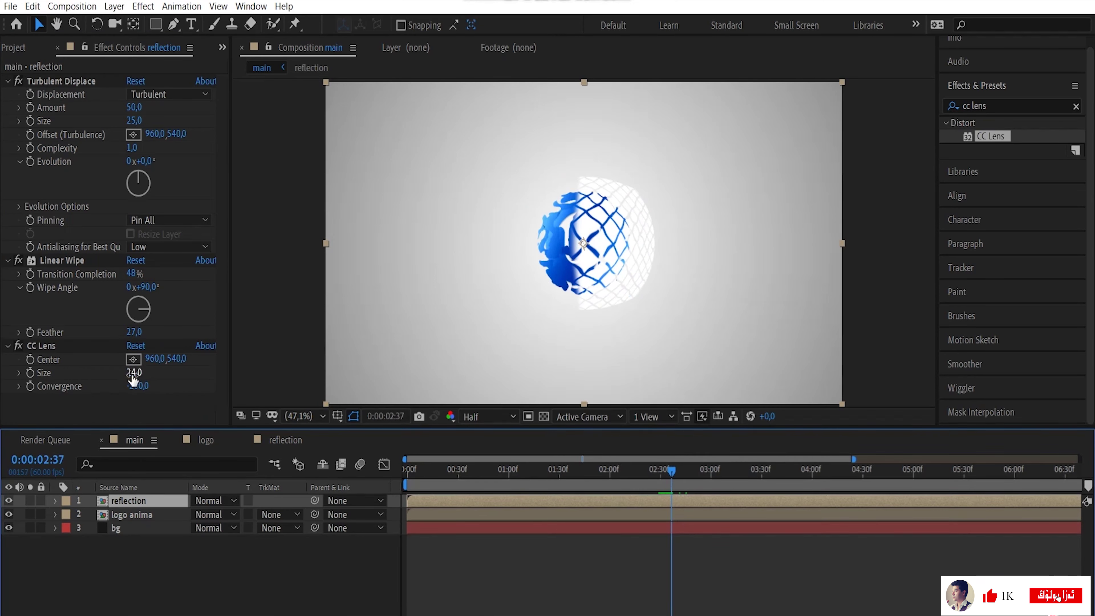
left_click(122, 377)
left_click_drag(122, 377, 132, 377)
left_click(133, 372)
type("20")
key("Return")
left_click_drag(149, 287, 60, 314)
Step: Set the reflection layer's Turbulent Displace amount to 63 and size to 27
left_click(134, 108)
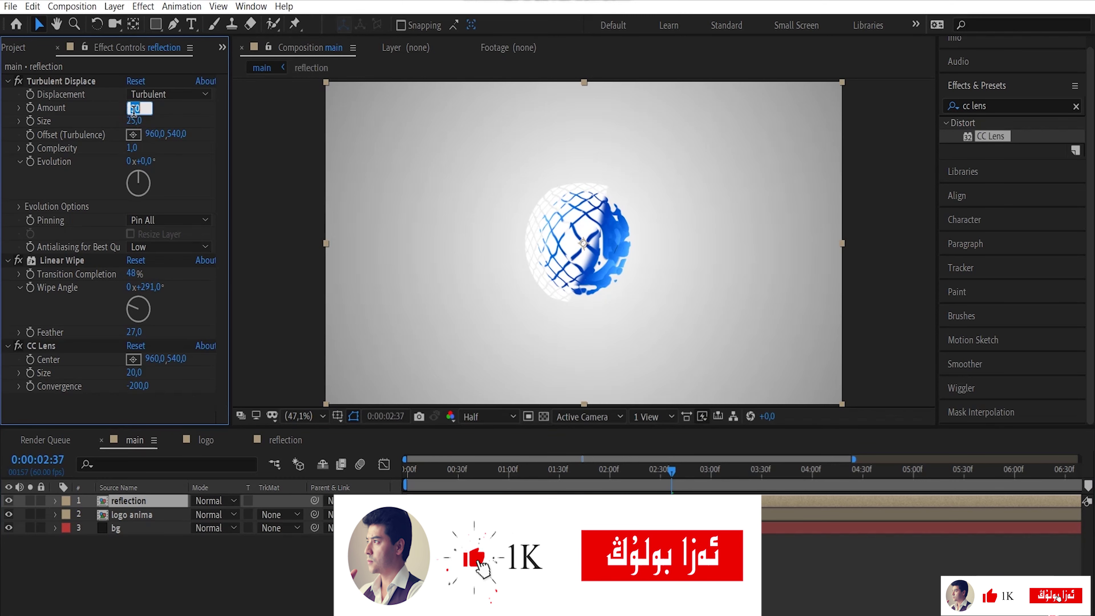
type("63")
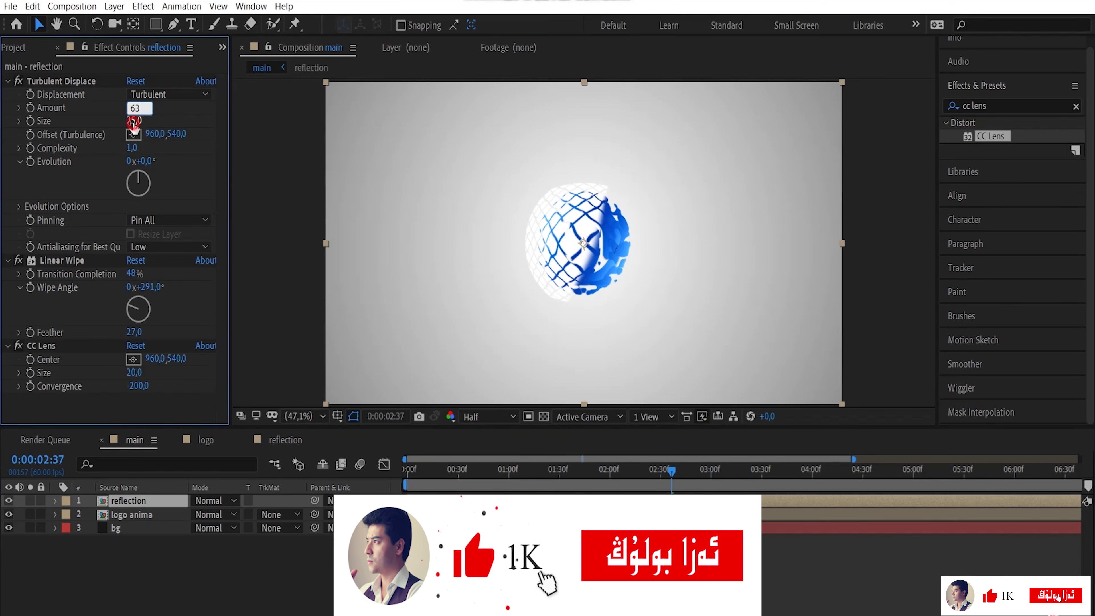
left_click(134, 121)
type("27")
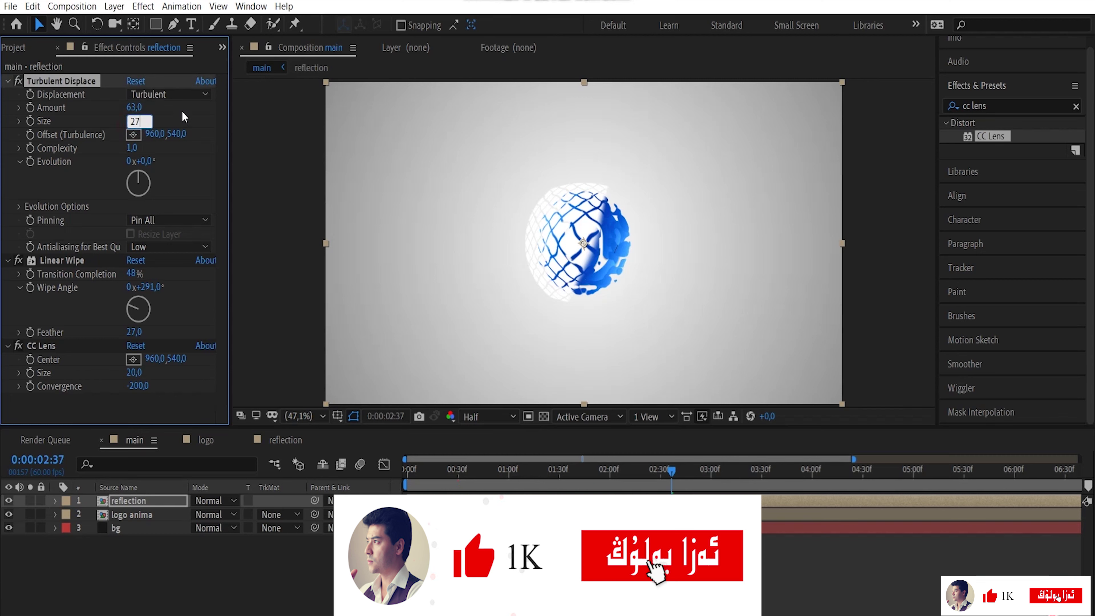
key("Return")
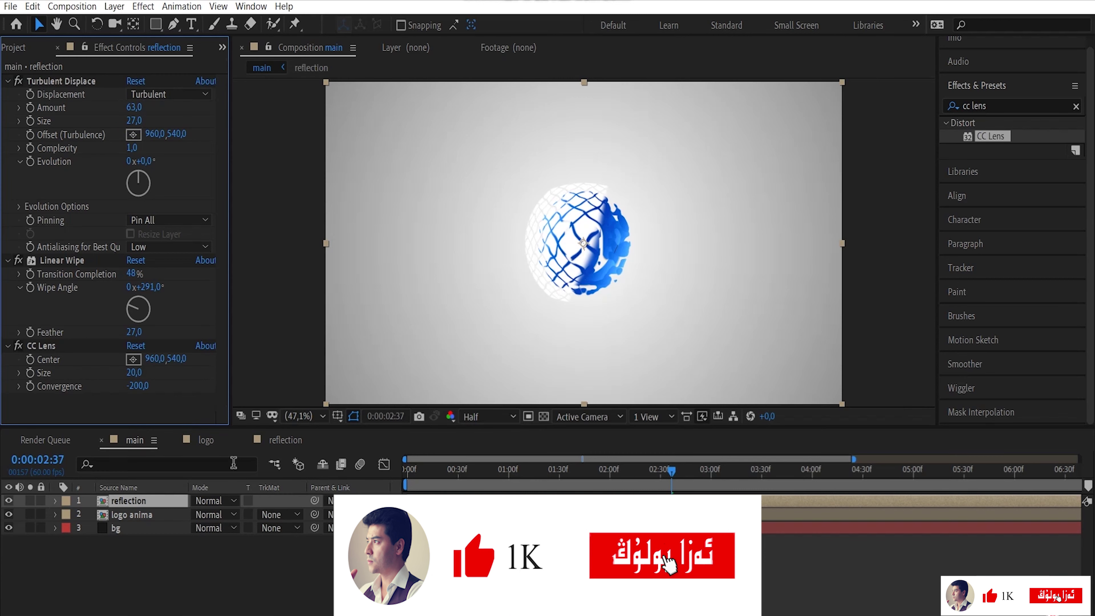
Step: Move logo anima above the reflection layer and use it as the reflection layer's alpha track matte
left_click_drag(140, 514, 139, 494)
left_click(142, 514)
left_click(291, 515)
left_click(286, 551)
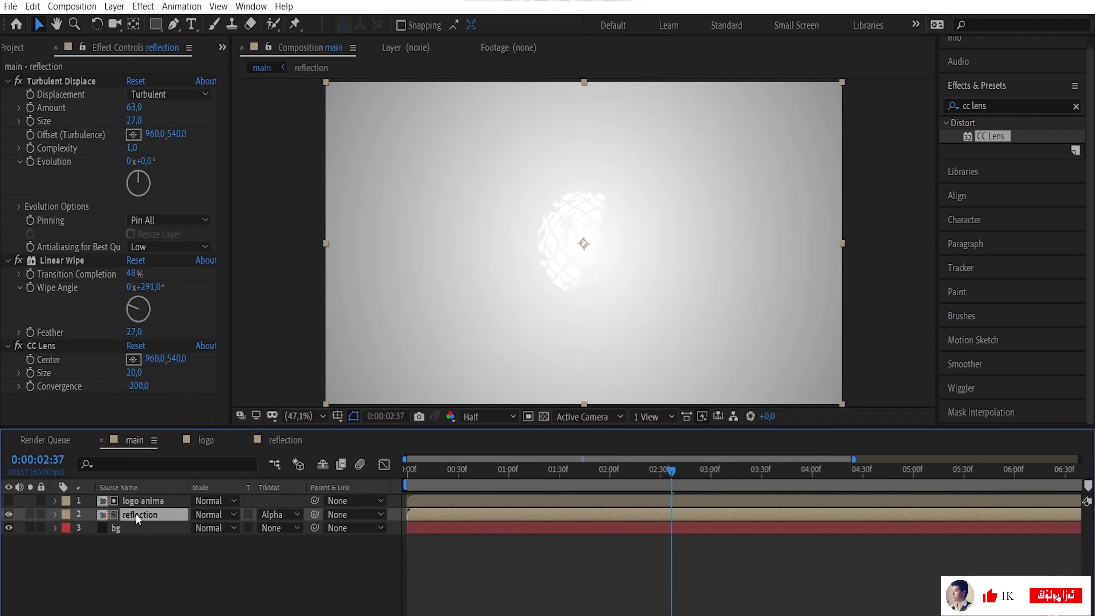
Step: Duplicate the logo anima matte layer, place the copy between reflection and bg, and turn on its visibility
left_click(146, 505)
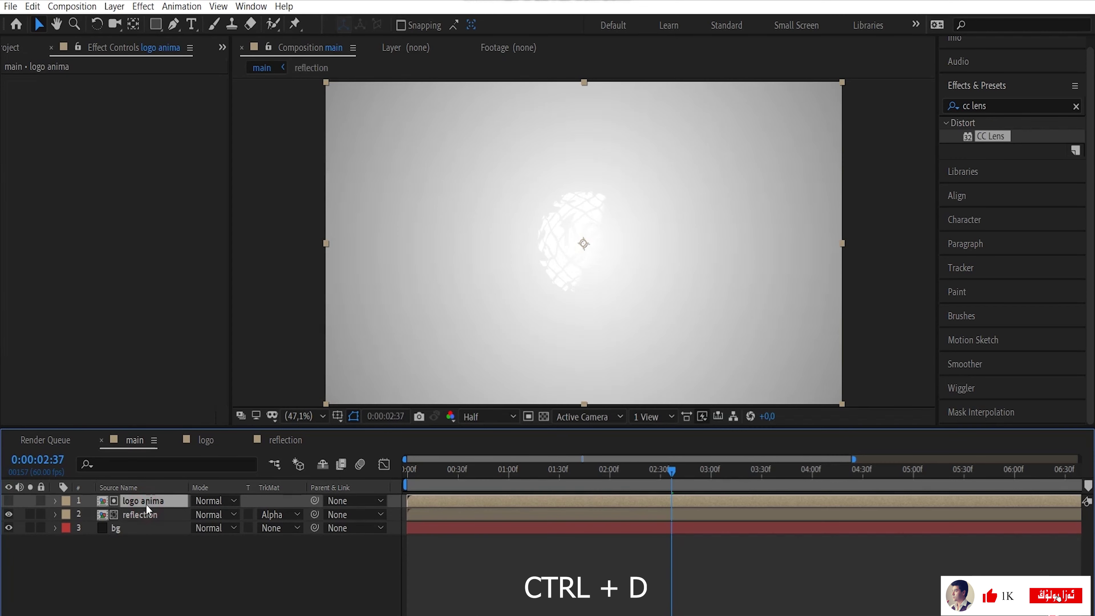
key("ctrl+d")
left_click_drag(147, 503, 146, 529)
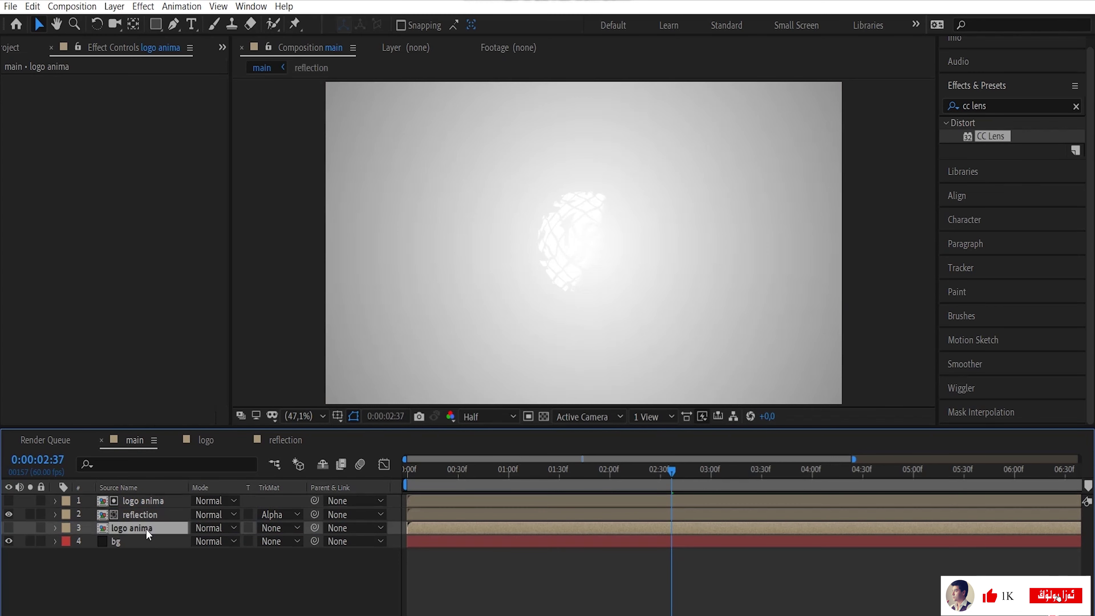
left_click(9, 528)
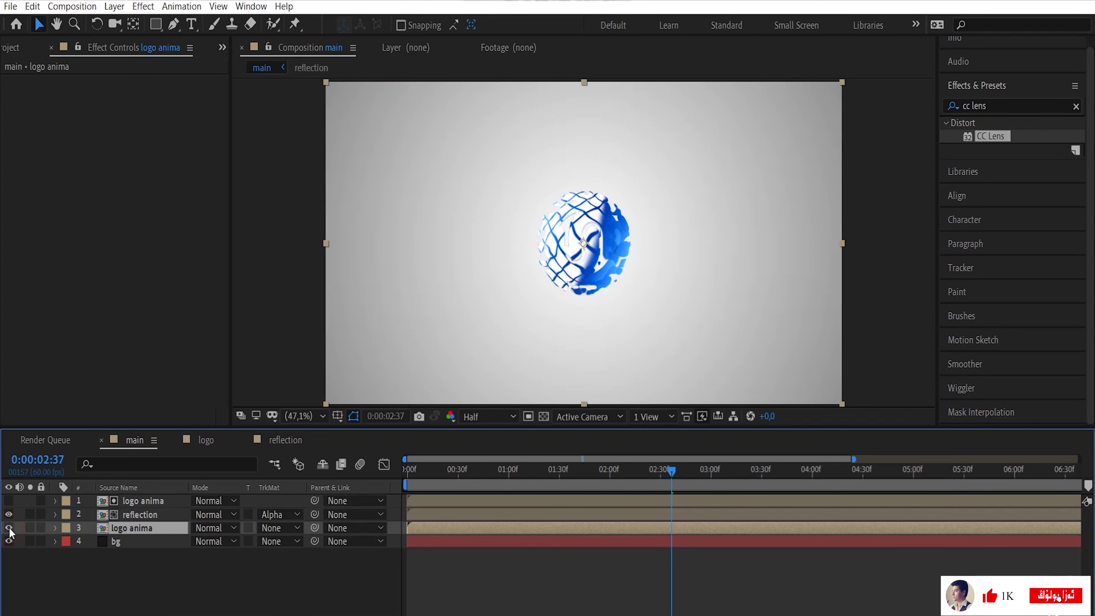
Step: Set the opacity of the reflection layer to 12%
left_click(140, 514)
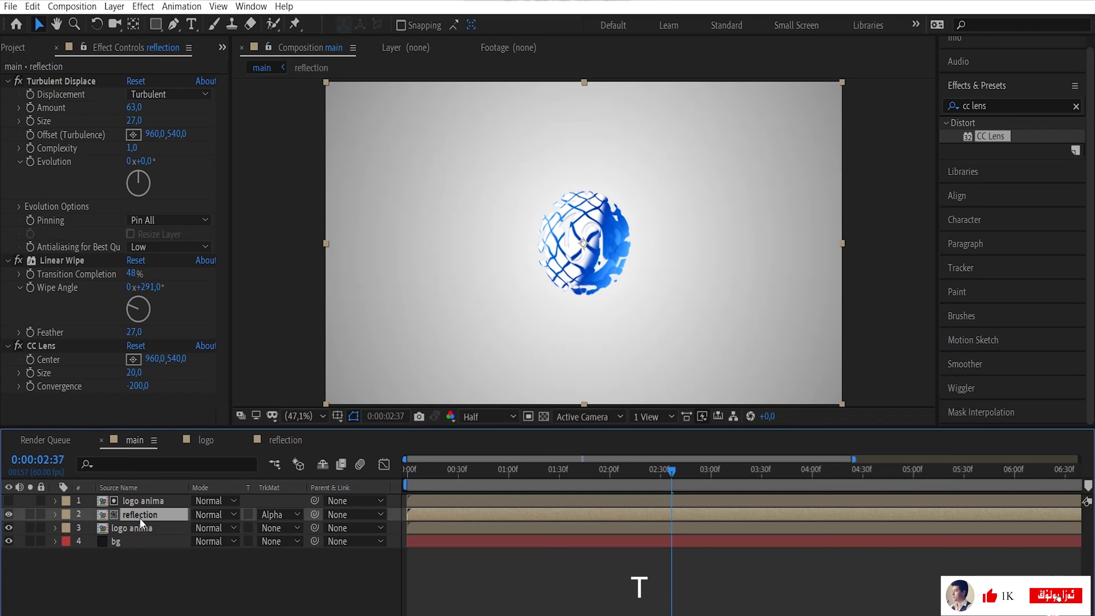
key("t")
left_click(203, 528)
type("12")
key("Return")
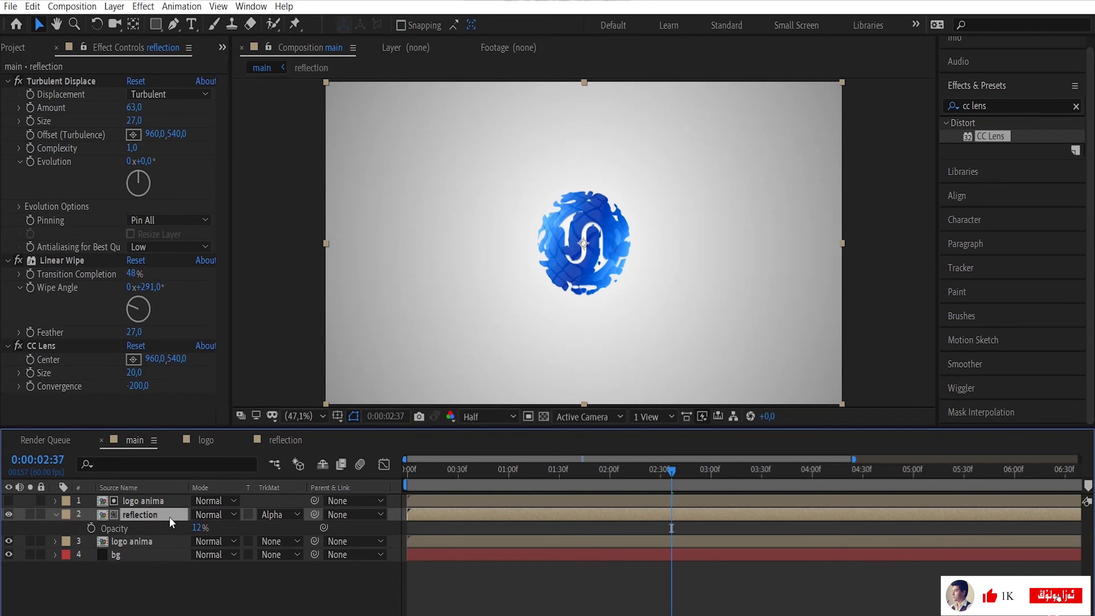
Step: Set the reflection layer's Turbulent Displace amount to 44 and size to 15
left_click(134, 107)
type("44")
left_click(134, 122)
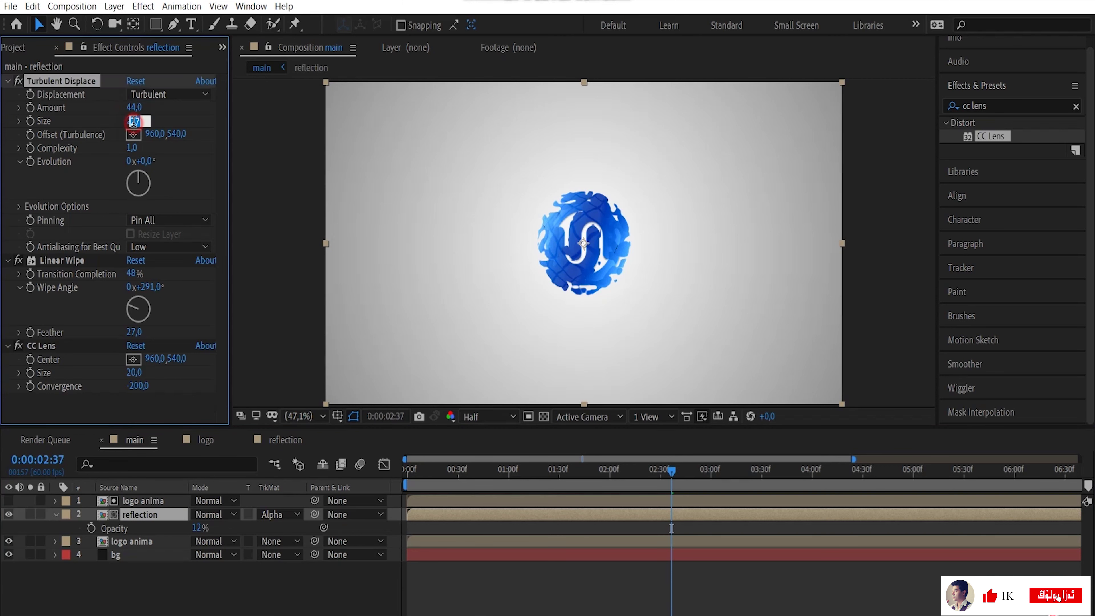
type("15")
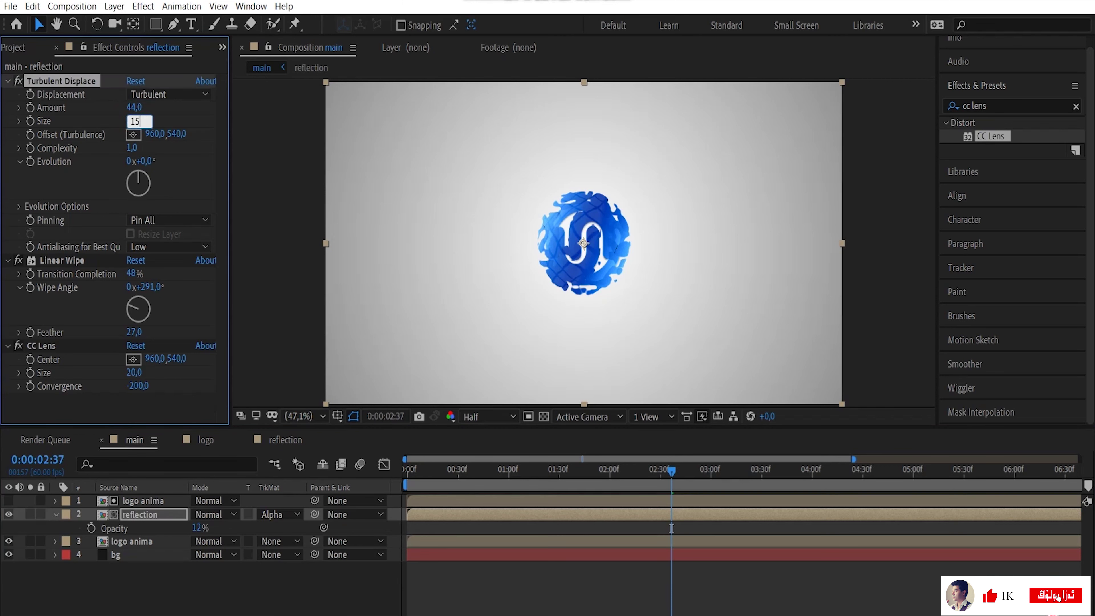
left_click(179, 121)
left_click(57, 515)
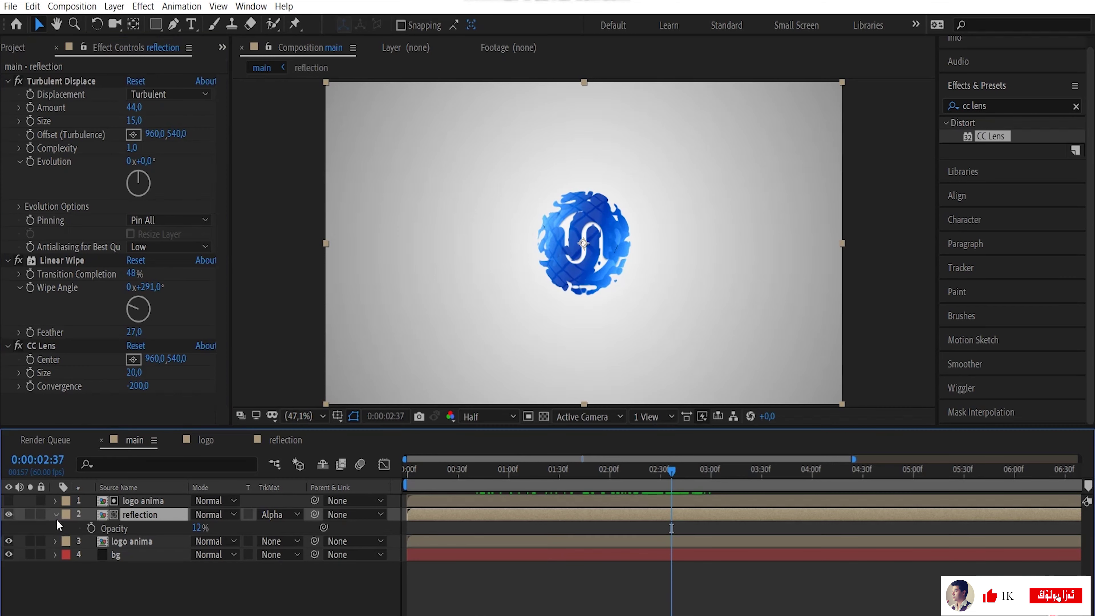
Step: Add a text layer reading "uycan" above logo anima, filled with the blue sampled from the logo
left_click(152, 501)
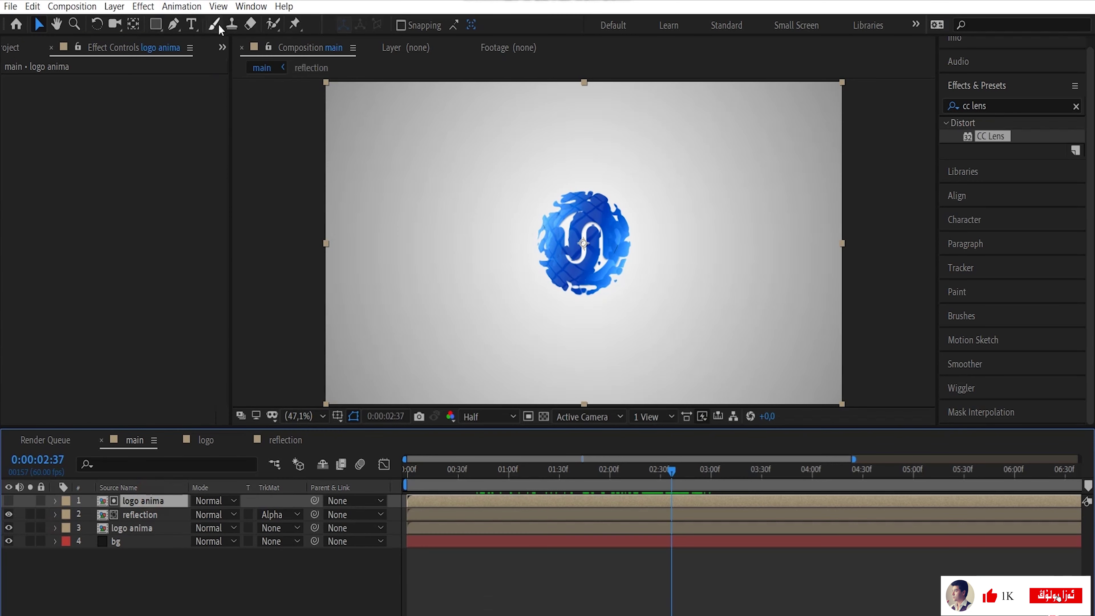
left_click(192, 25)
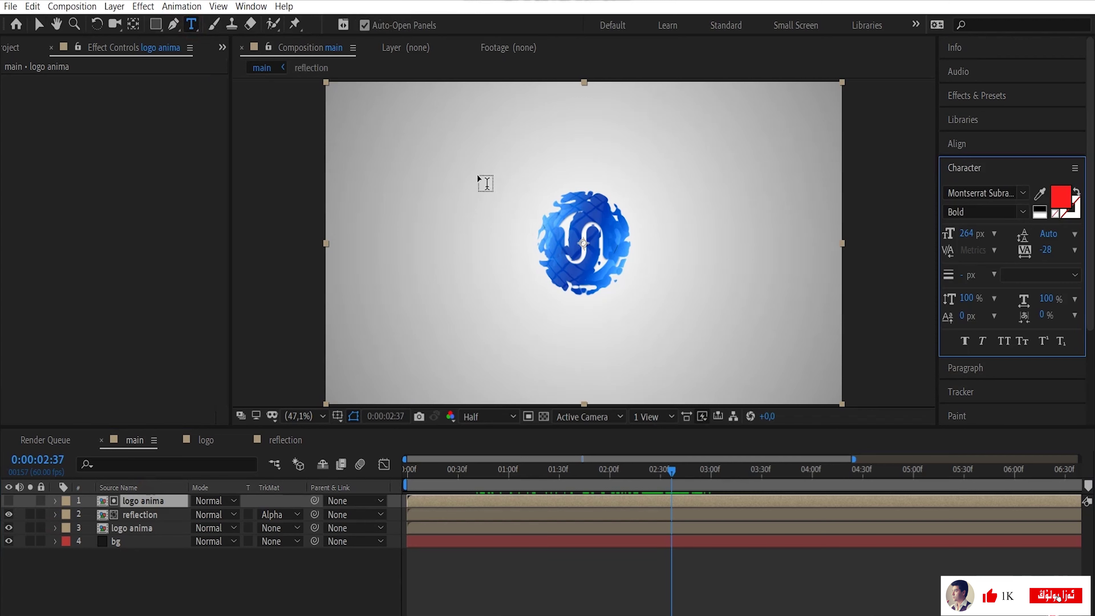
left_click(471, 190)
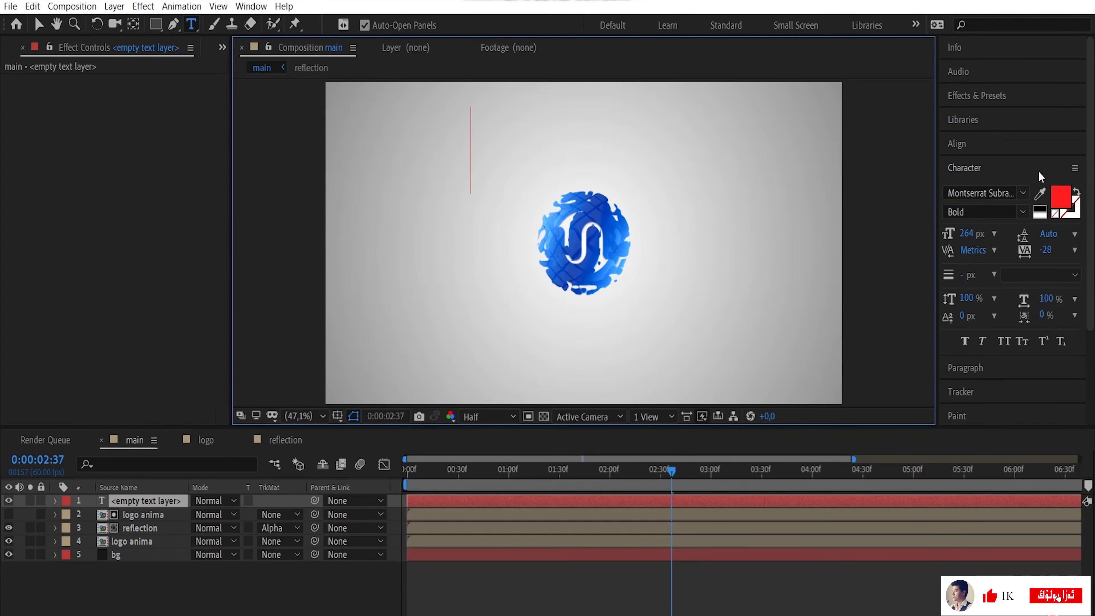
left_click(1039, 194)
left_click(614, 225)
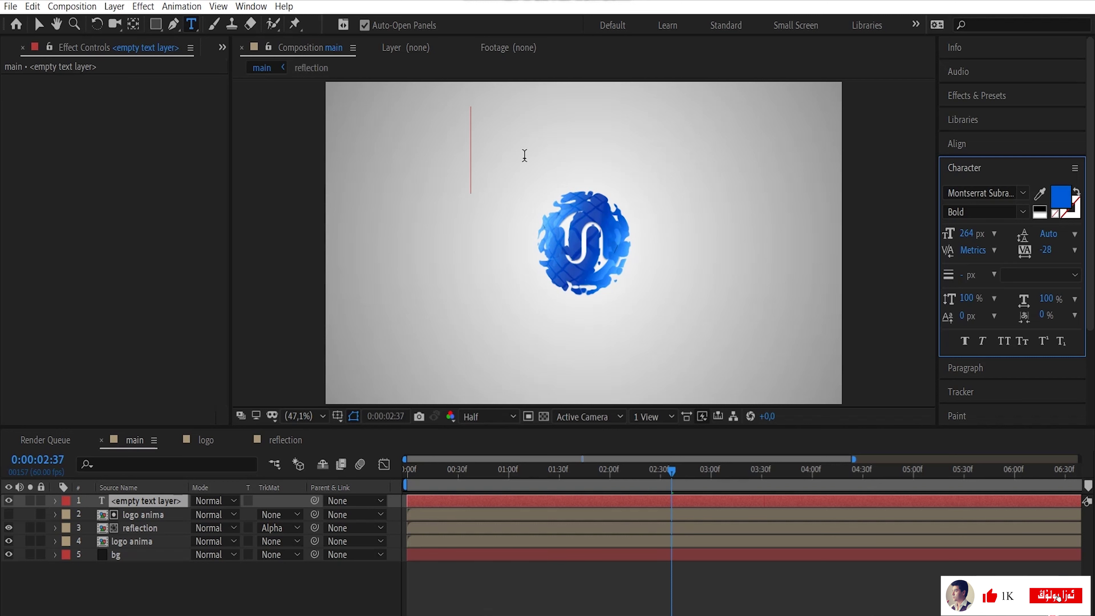
type("uycan")
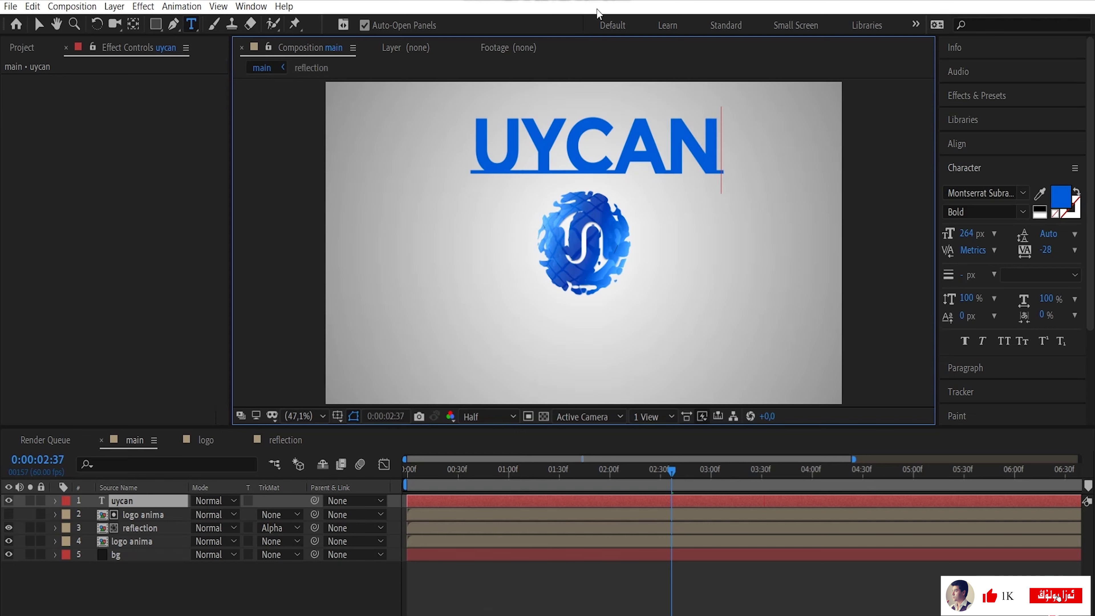
Step: Place the uycan text over the logo and scale it to 60%
left_click(39, 25)
left_click_drag(567, 163, 546, 244)
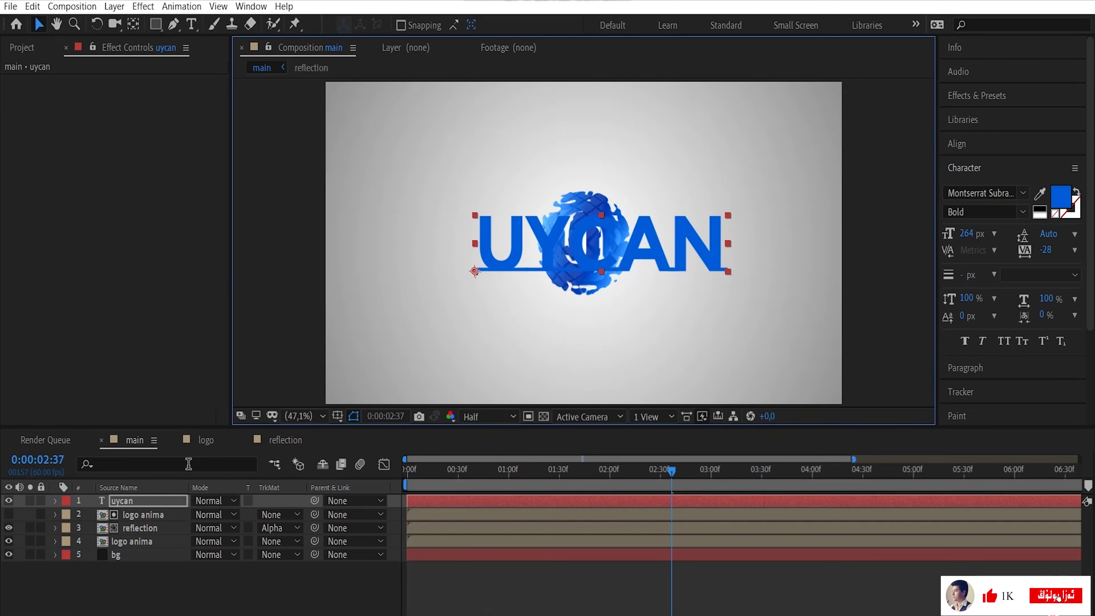
left_click(144, 501)
key("s")
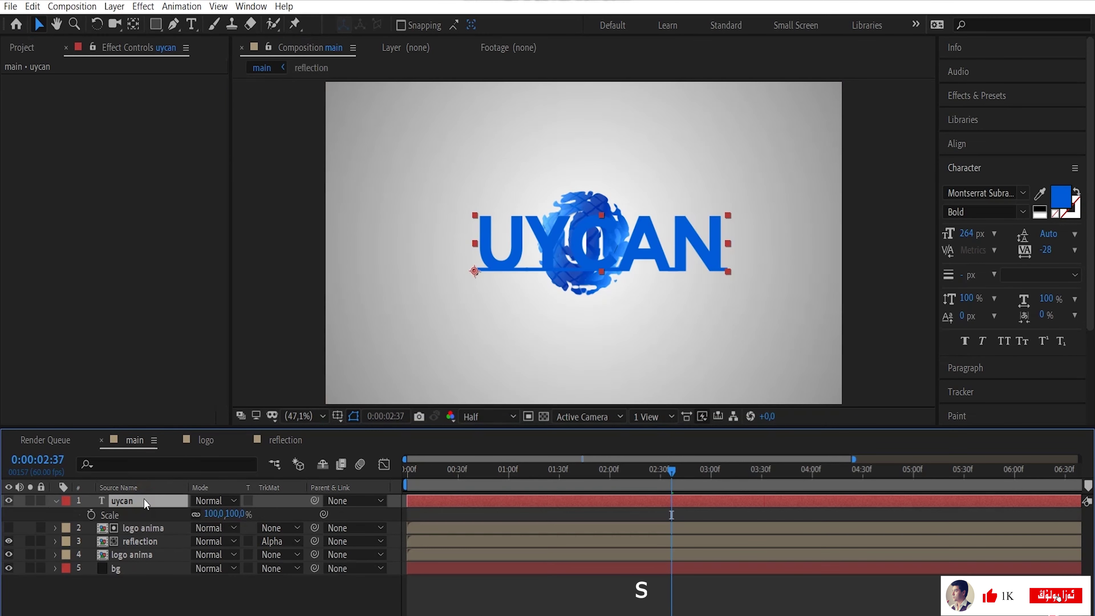
left_click_drag(215, 518, 188, 519)
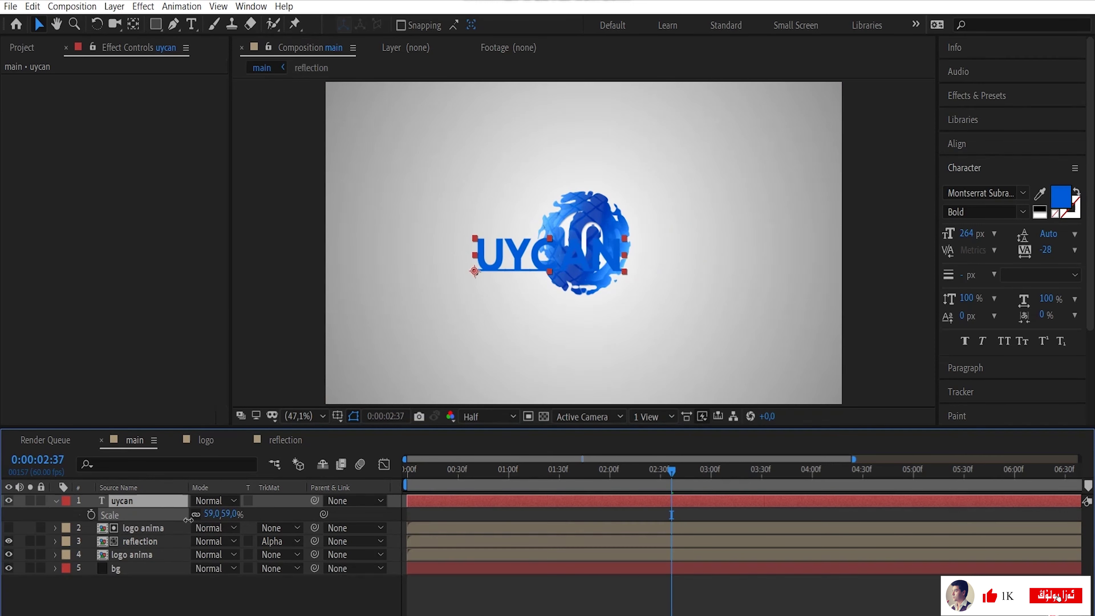
left_click_drag(524, 255, 559, 247)
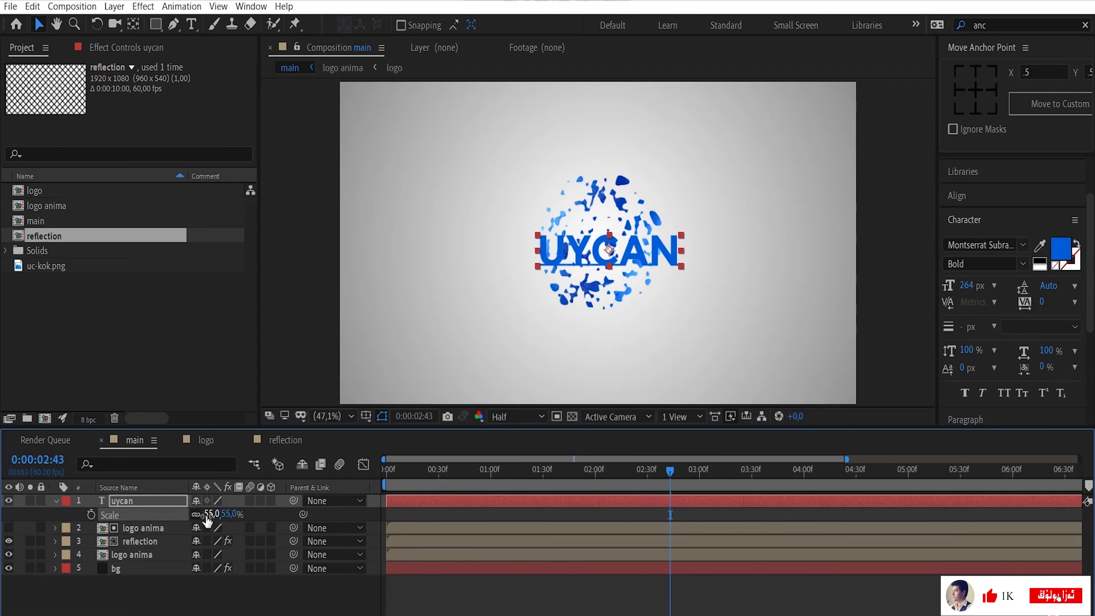
left_click(207, 516)
type("60")
left_click(276, 517)
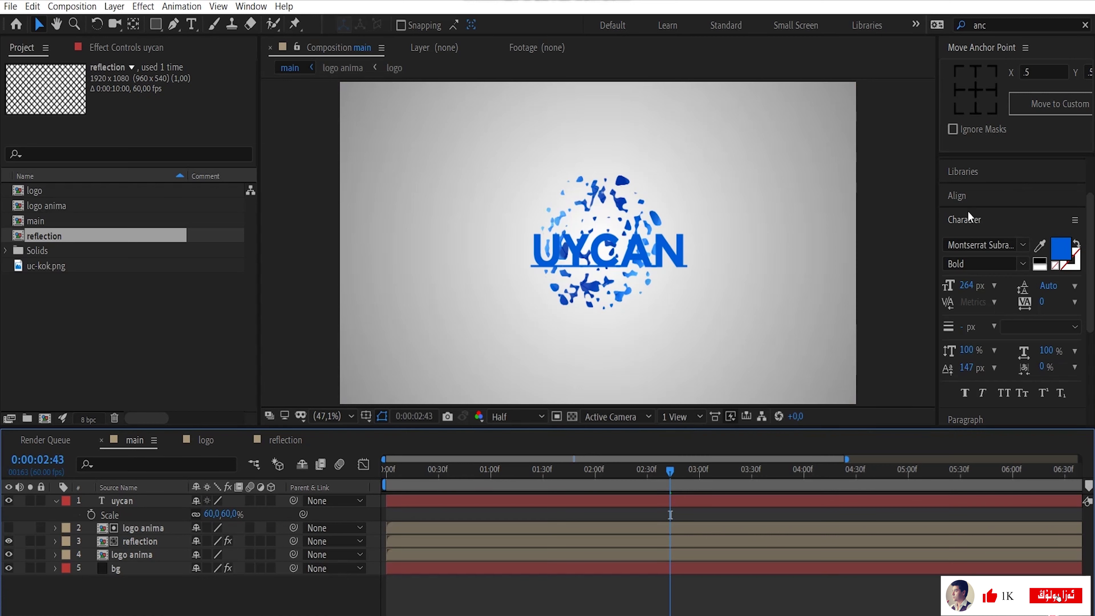
Step: Center the uycan text layer horizontally and vertically in the composition
left_click(964, 197)
left_click(123, 501)
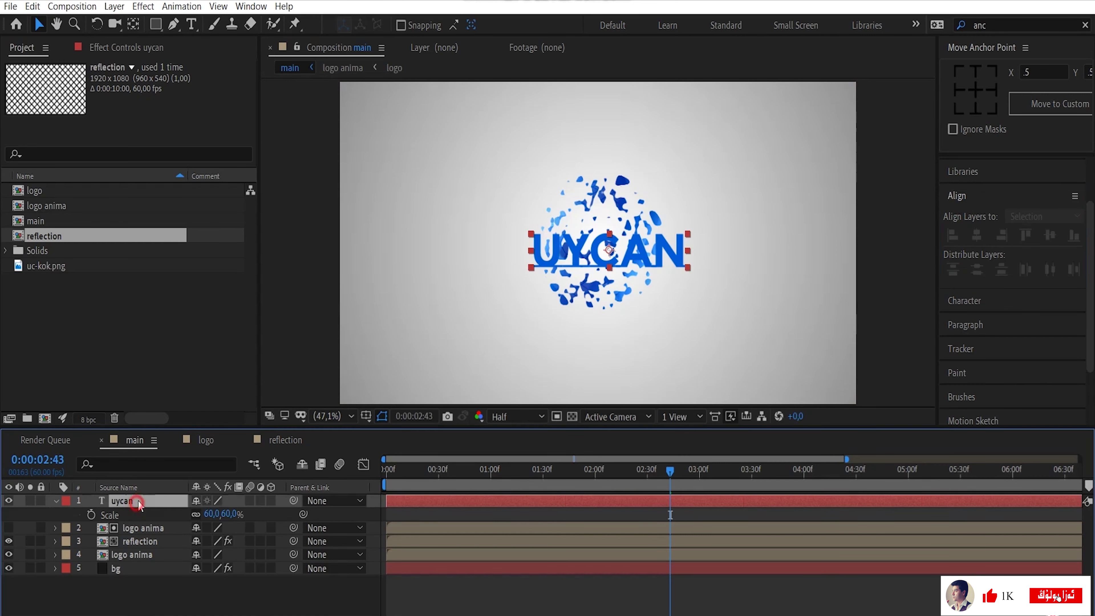
left_click(977, 234)
left_click(1049, 235)
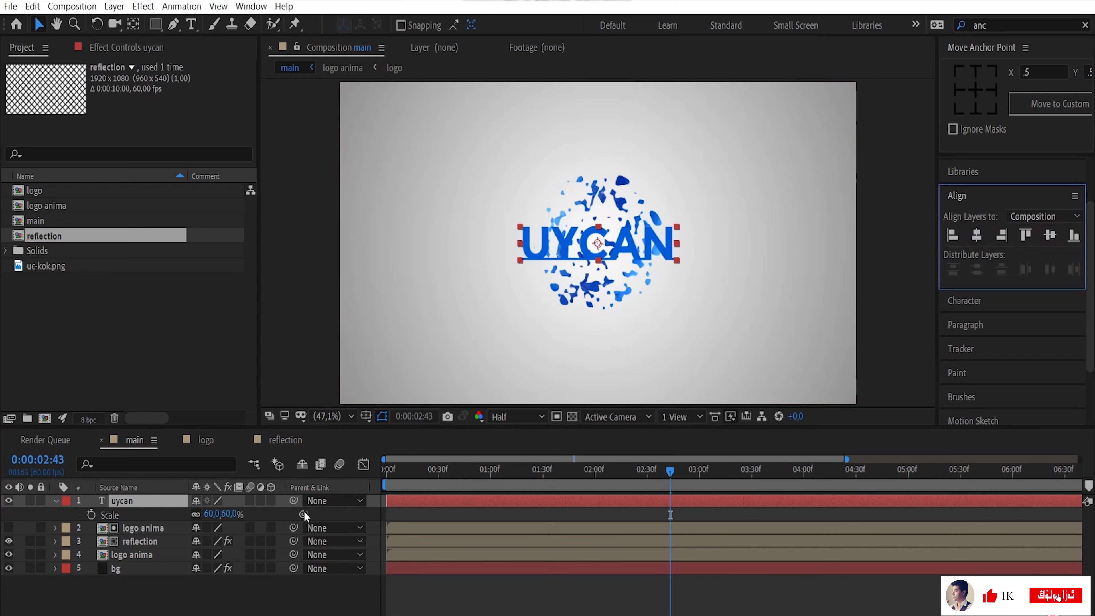
Step: Make the uycan text a 3D layer and expand its transform properties
mouse_move(667, 471)
left_mouse_down()
mouse_move(653, 470)
mouse_move(663, 474)
left_mouse_up()
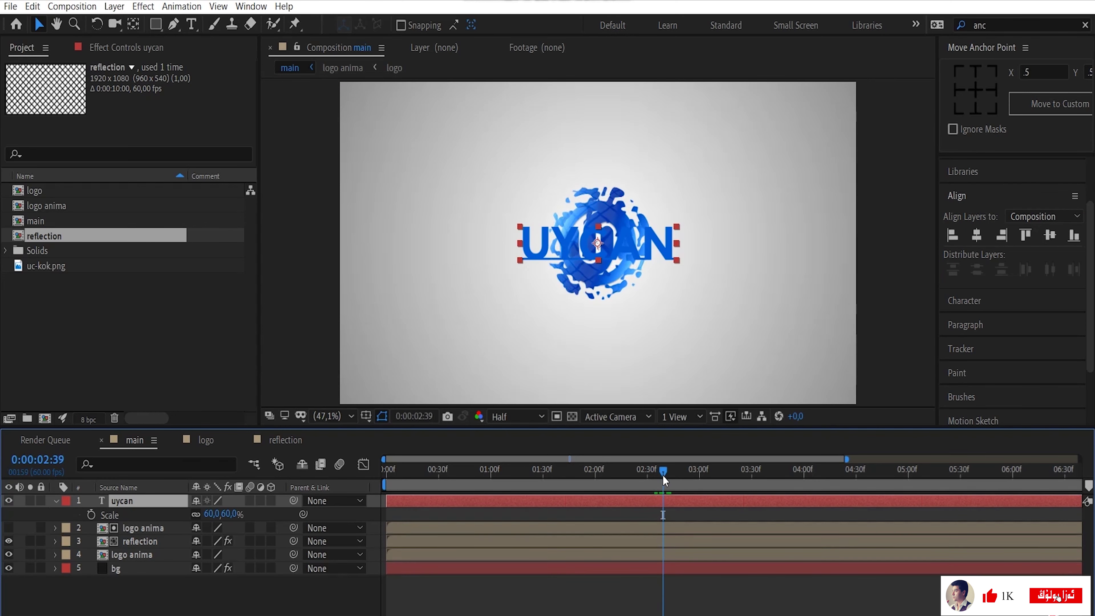
left_click(270, 501)
left_click(56, 500)
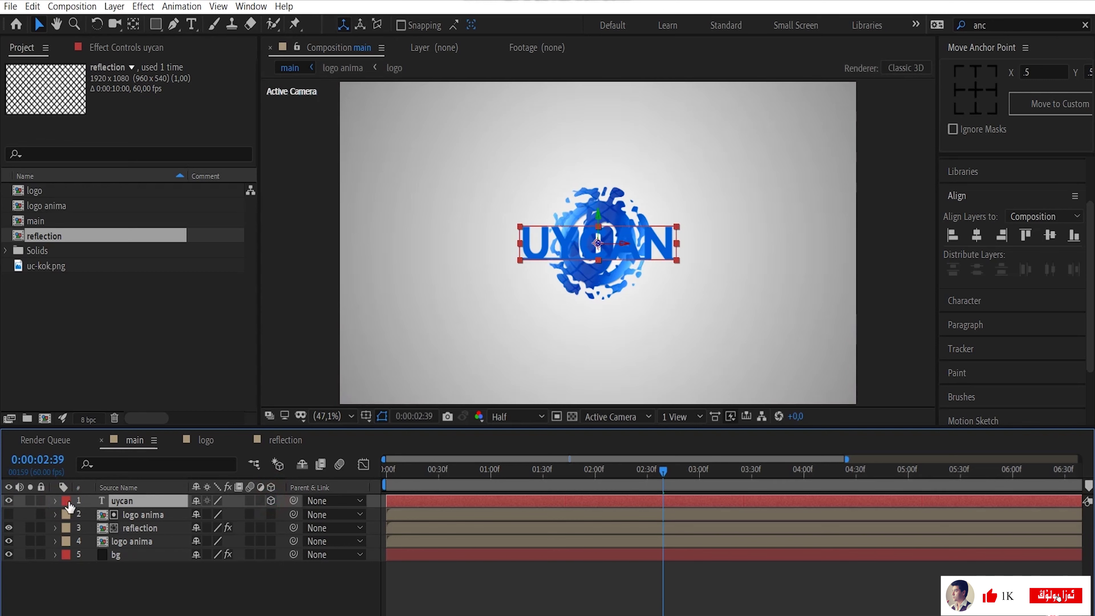
left_click(55, 500)
Step: Start keyframing the uycan layer's Y Rotation at 0:00:02:40 with a value of -90°
left_click(655, 470)
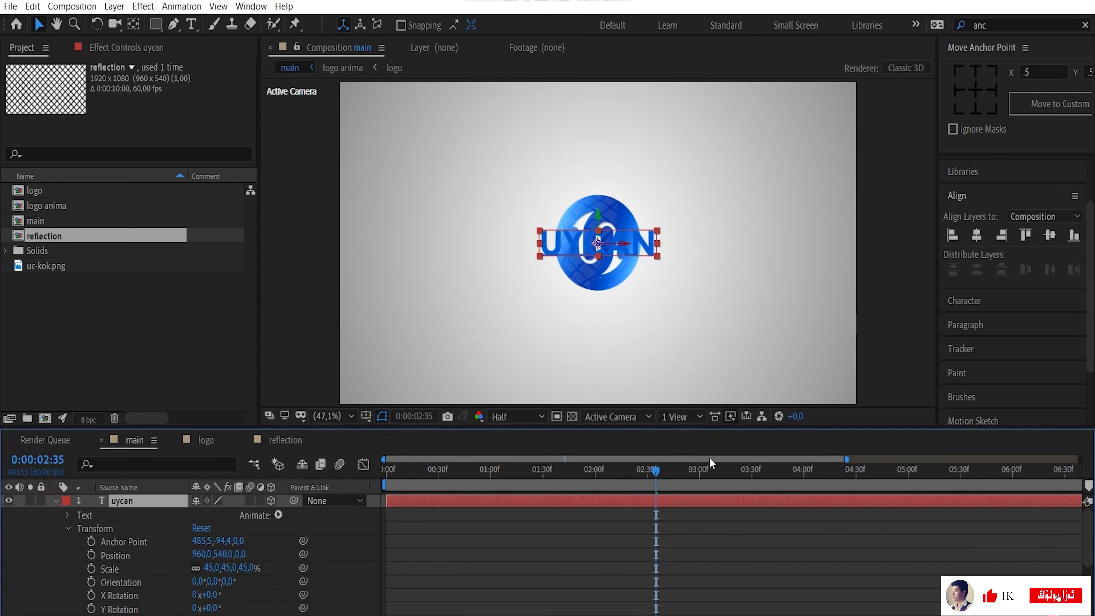
left_click_drag(655, 471, 663, 479)
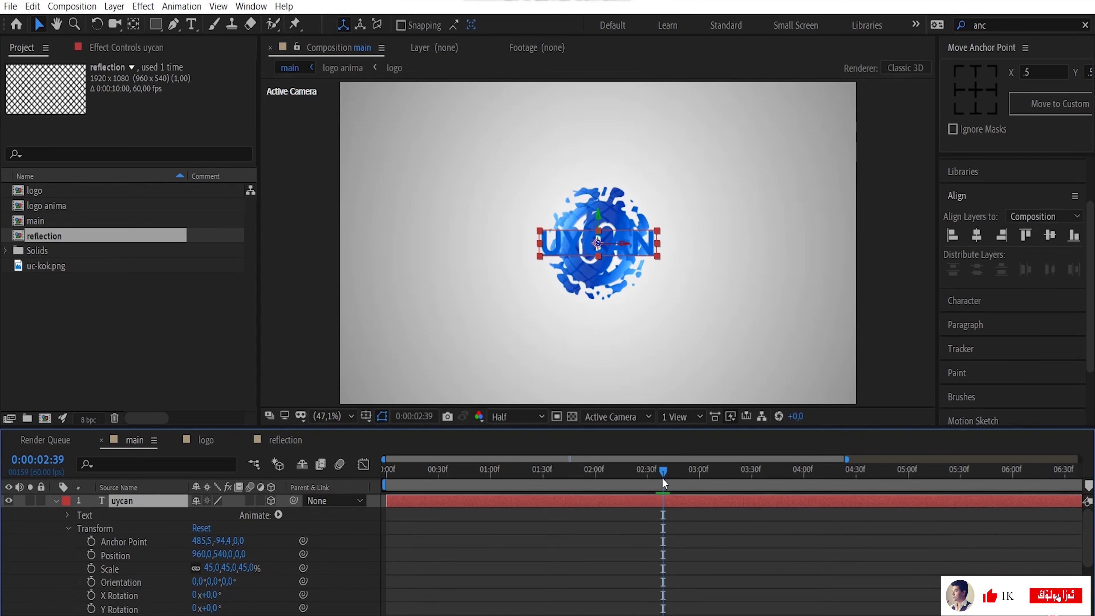
left_click(664, 476)
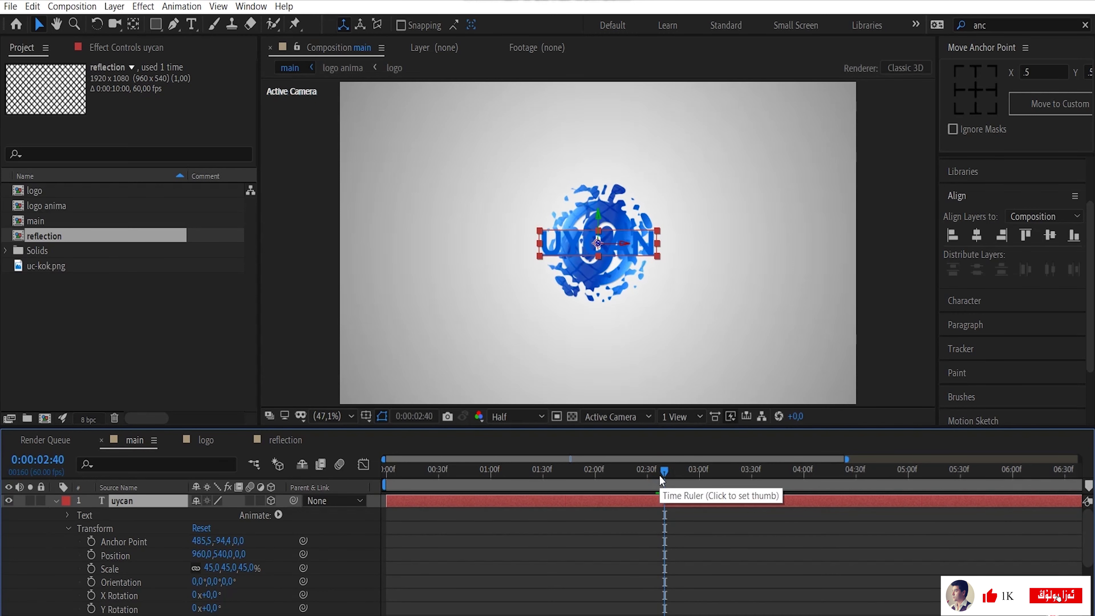
left_click(91, 609)
left_click(213, 609)
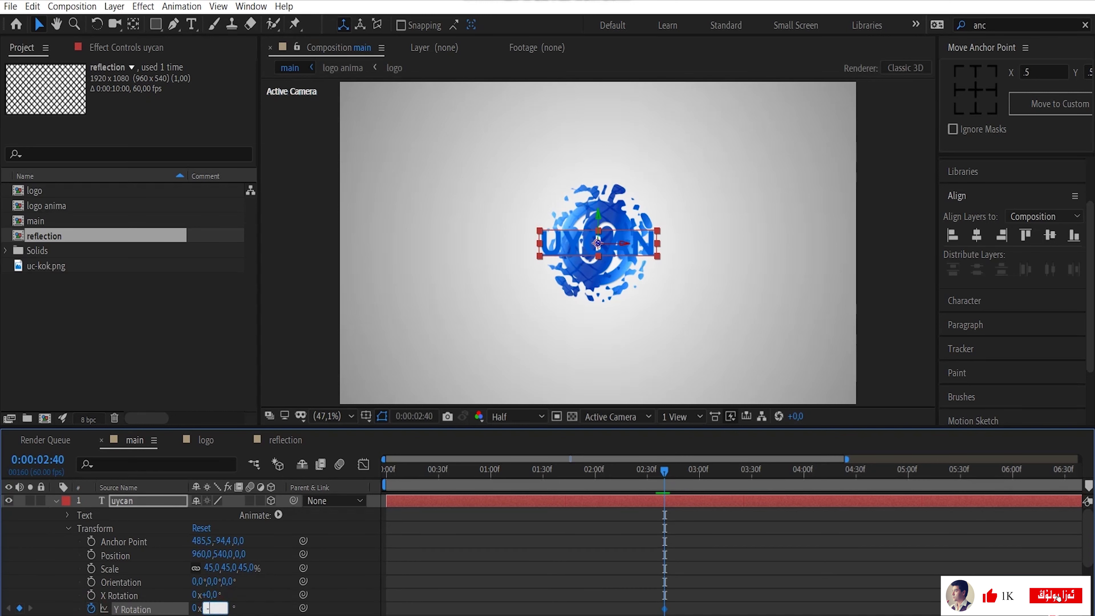
Step: Add a Y Rotation keyframe of 0° for the uycan layer at 0:00:02:58
left_click(696, 475)
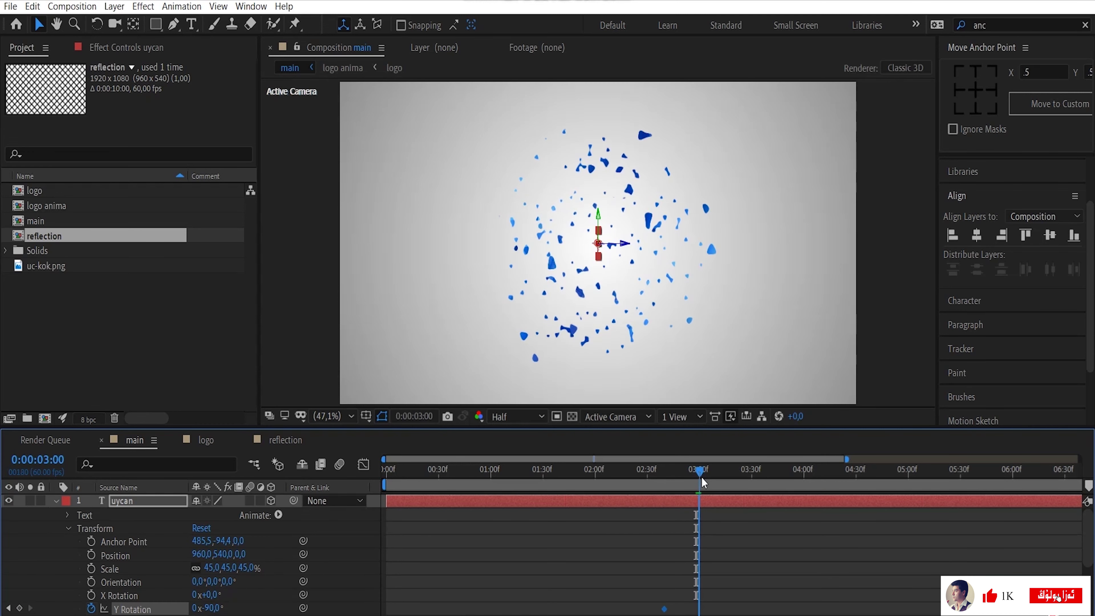
left_click_drag(698, 474, 693, 473)
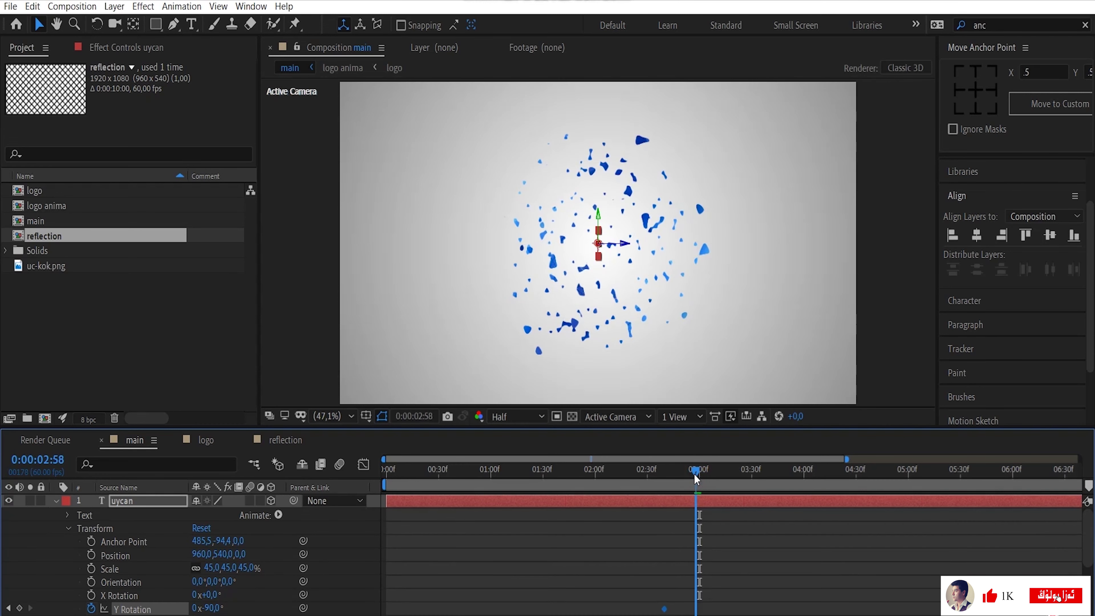
left_click(210, 609)
type("0")
key("Return")
Step: Shift the ending Y Rotation keyframe earlier to 0:00:02:55 and play back the text flip
left_click_drag(696, 473, 690, 476)
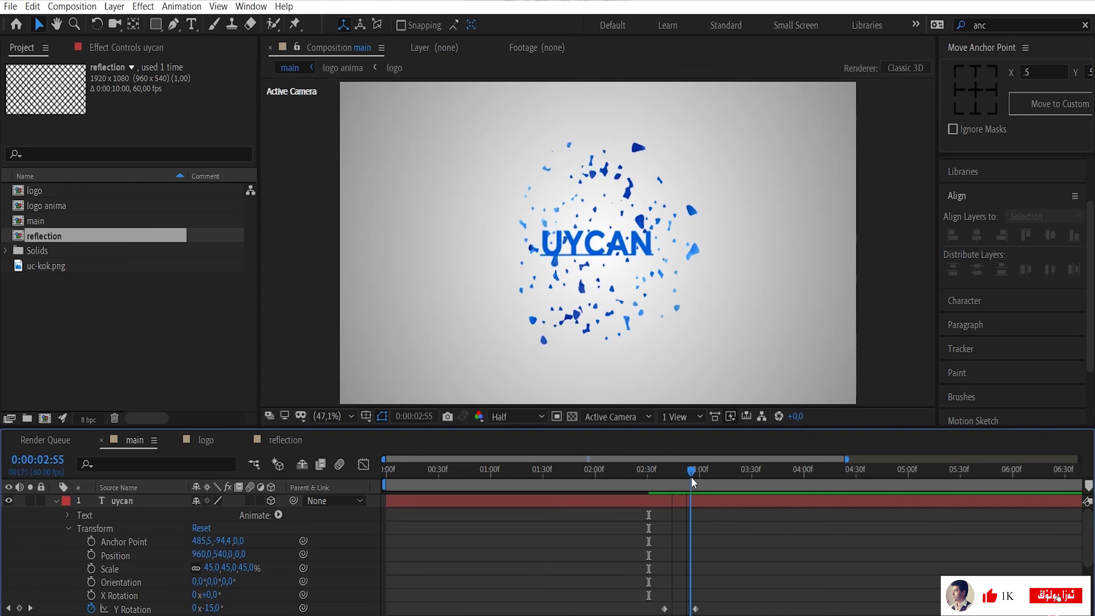
left_click_drag(697, 608, 692, 609)
left_click(654, 473)
mouse_move(652, 473)
left_mouse_down()
mouse_move(746, 473)
mouse_move(656, 473)
mouse_move(670, 479)
left_mouse_up()
left_click(660, 475)
key("space")
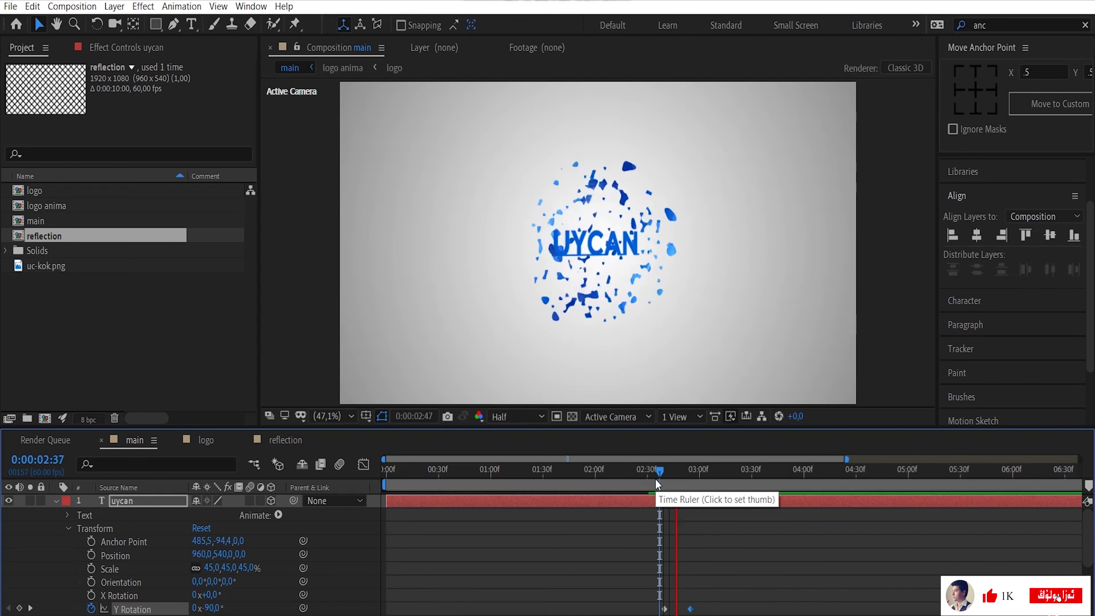
Step: Replay the shatter-to-text transition several times to check the timing of the uycan flip
key("space")
key("space")
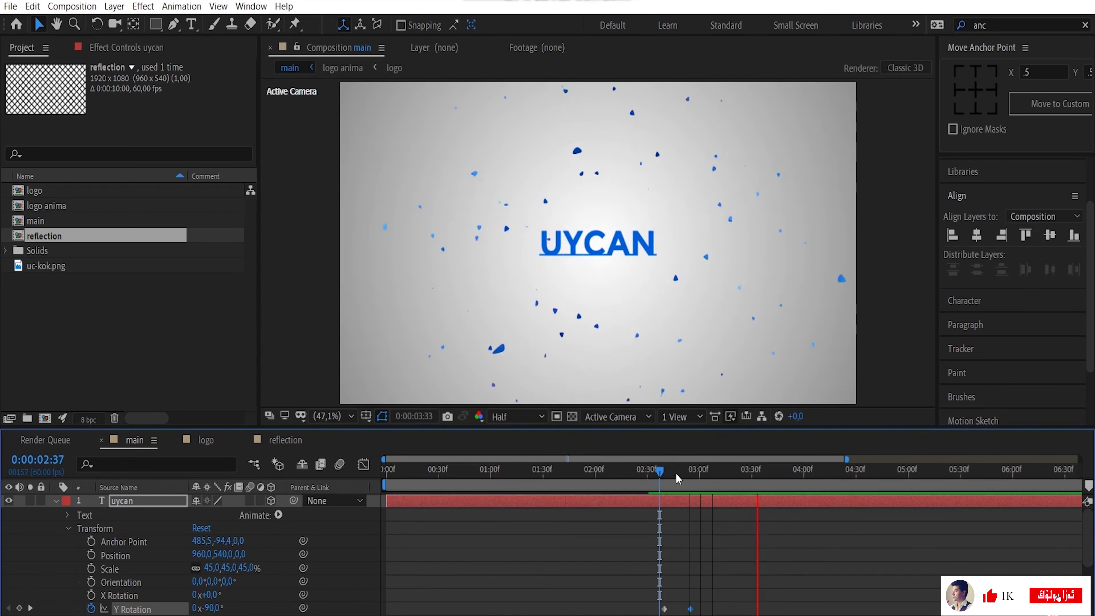
left_click(675, 472)
key("space")
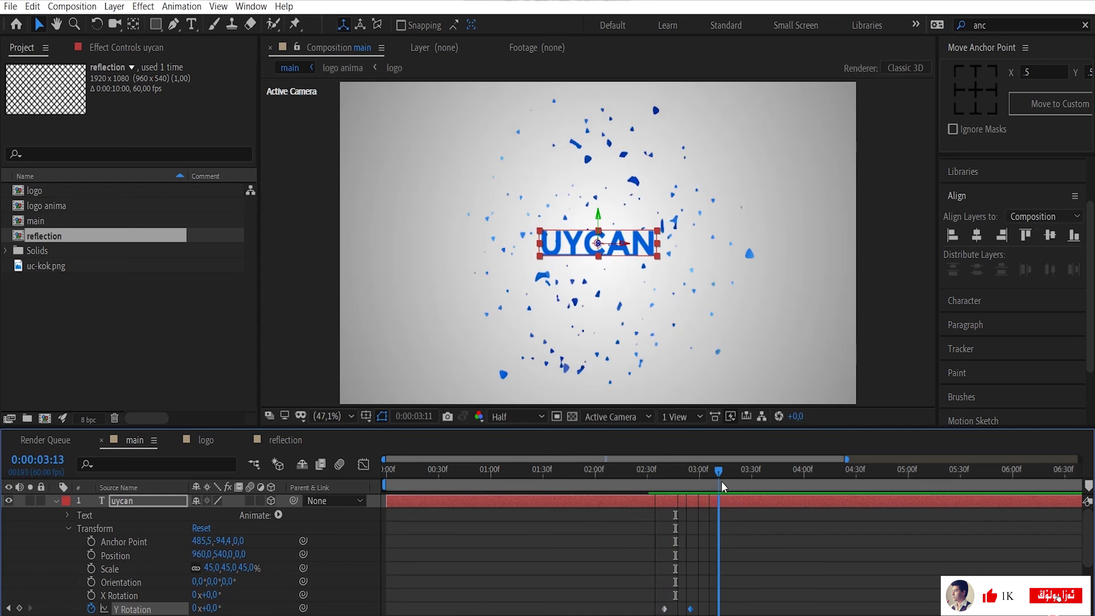
key("space")
left_click(656, 488)
key("space")
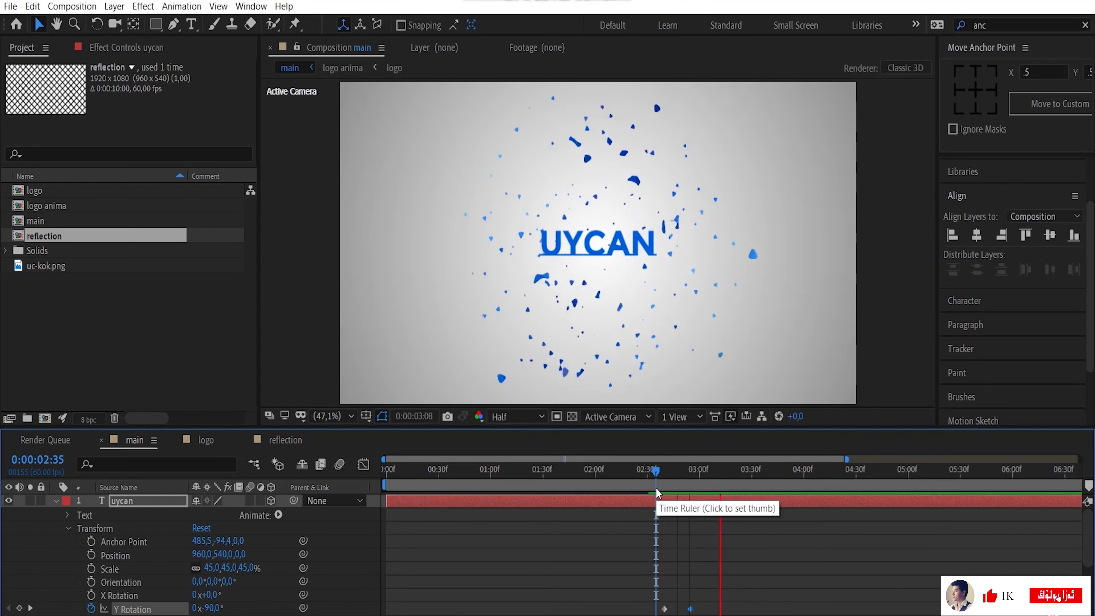
key("space")
Step: Easy-ease both Y Rotation keyframes and reshape the speed graph into an early peak with a long slowdown
scroll(692, 561, "down", 2)
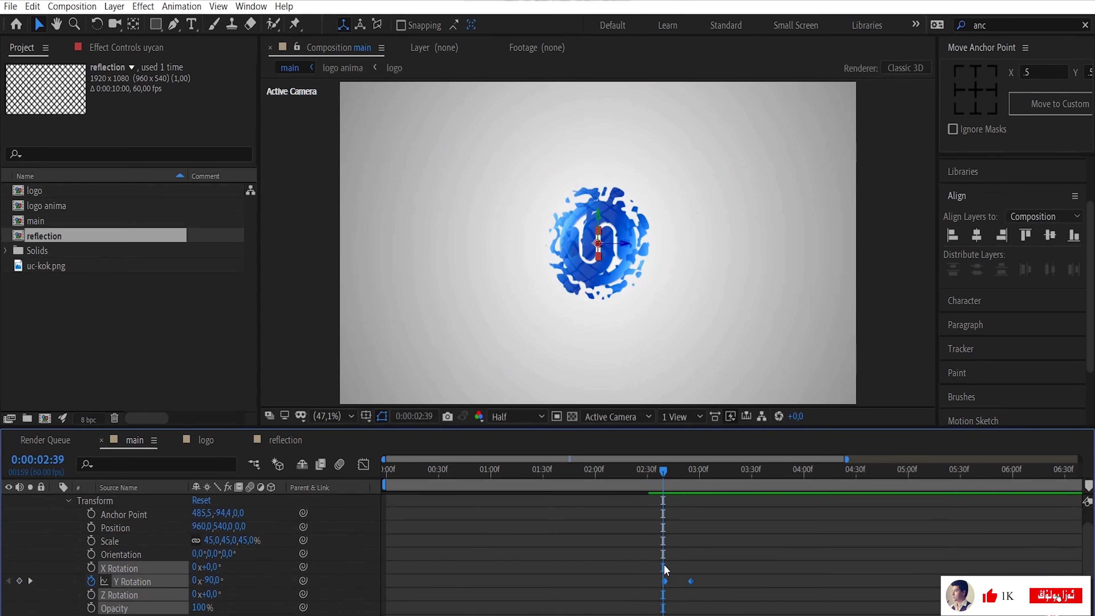
key("F9")
left_click(663, 472)
left_click(363, 464)
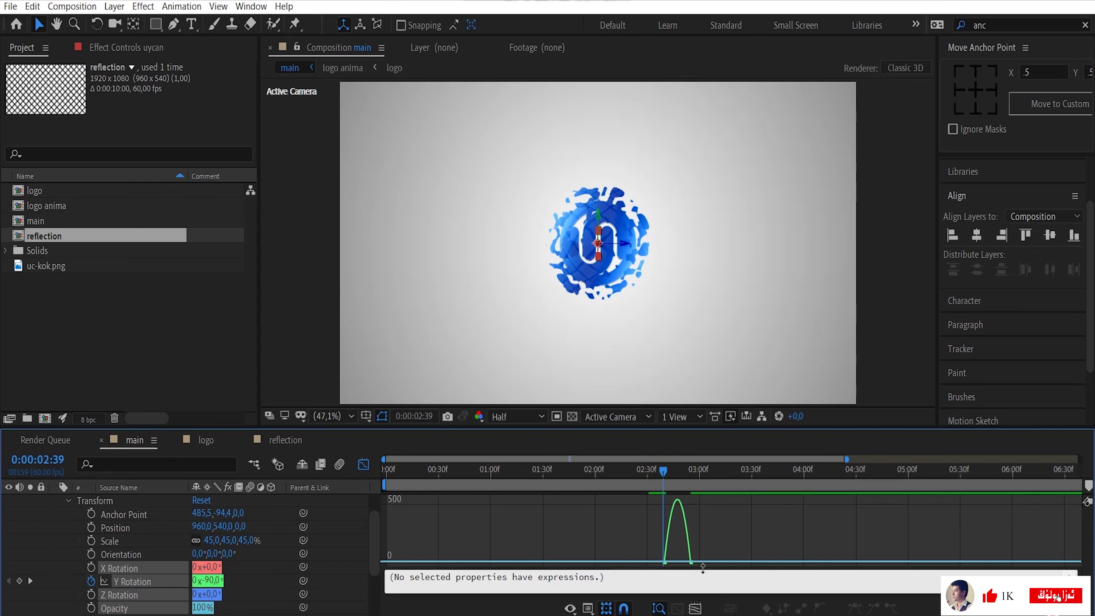
left_click(690, 562)
left_click_drag(687, 562, 678, 562)
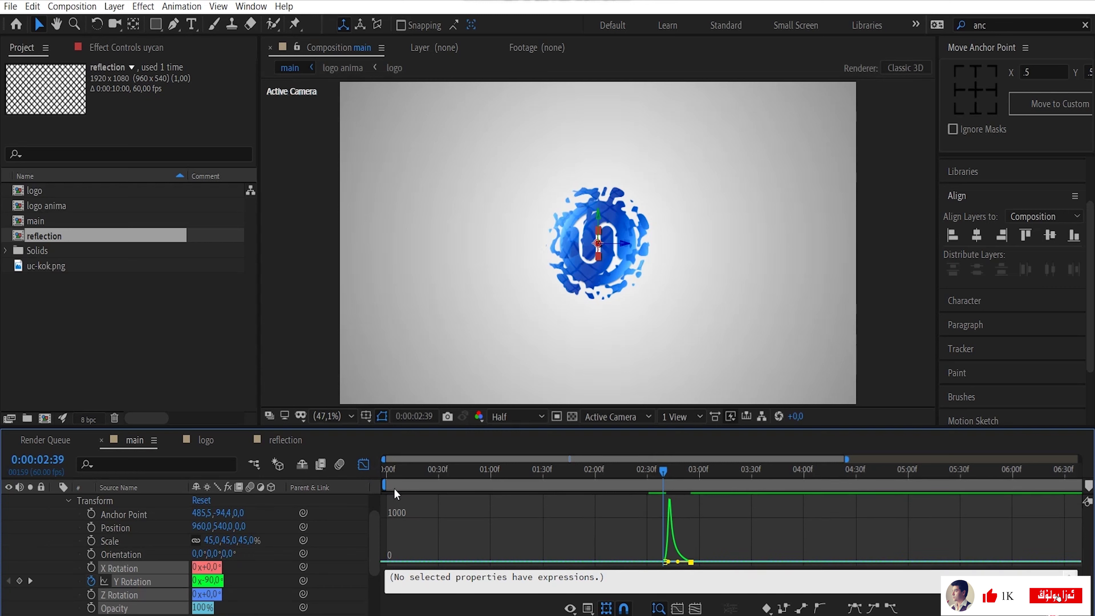
left_click(363, 464)
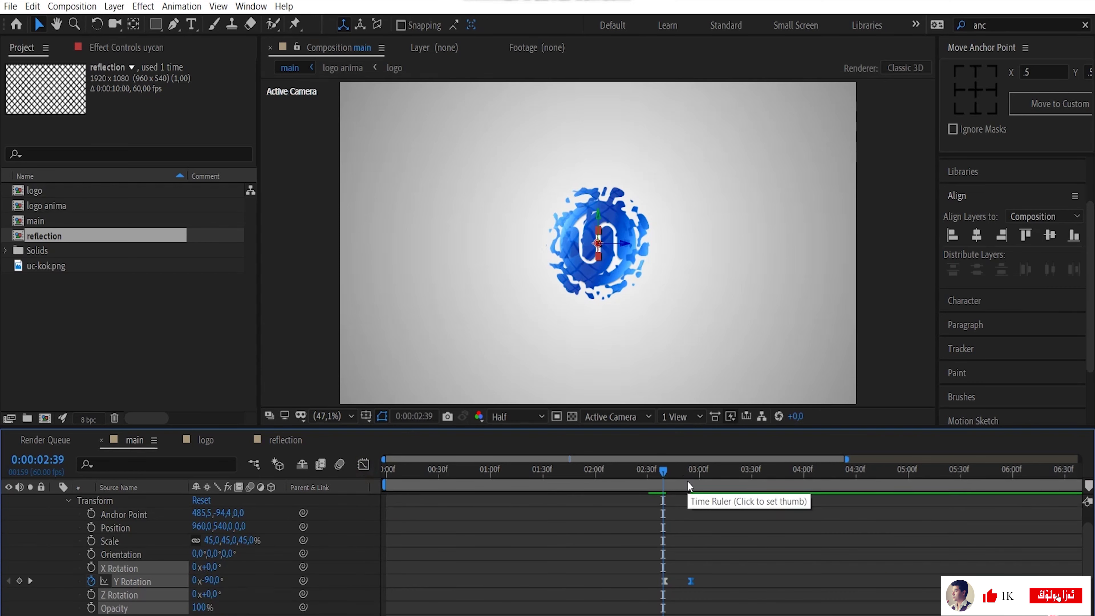
Step: Move the ending Y Rotation keyframe out to about 0:00:03:00 and preview the eased text flip
mouse_move(690, 481)
left_mouse_down()
mouse_move(645, 473)
mouse_move(791, 473)
mouse_move(671, 471)
left_mouse_up()
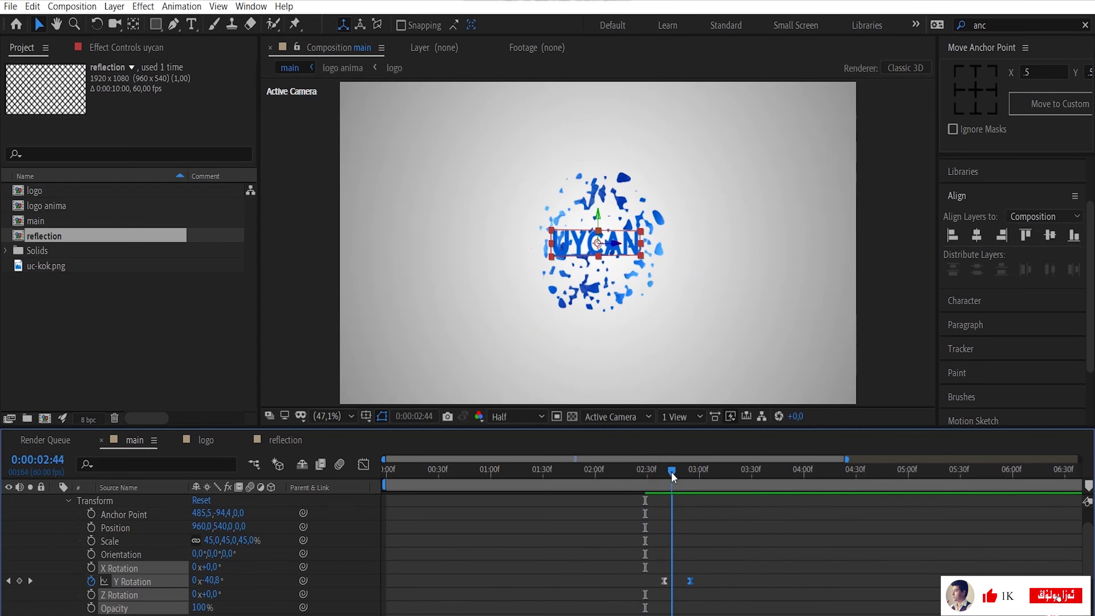
left_click(694, 471)
left_click_drag(693, 472, 701, 473)
left_click_drag(690, 580, 695, 581)
left_click(644, 471)
key("space")
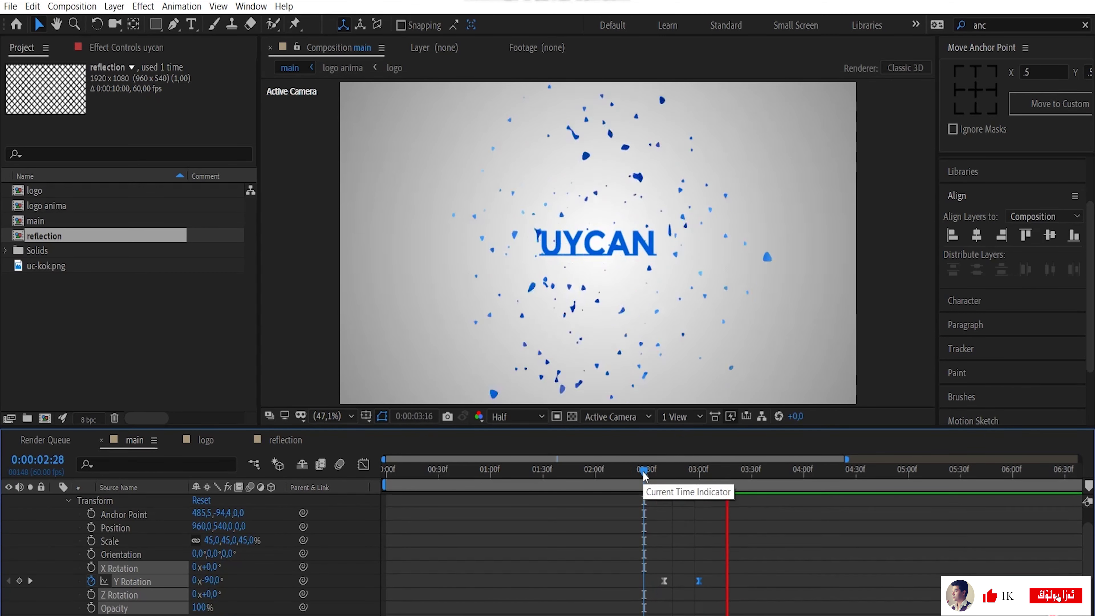
key("space")
mouse_move(660, 471)
left_mouse_down()
mouse_move(674, 478)
mouse_move(656, 482)
left_mouse_up()
key("space")
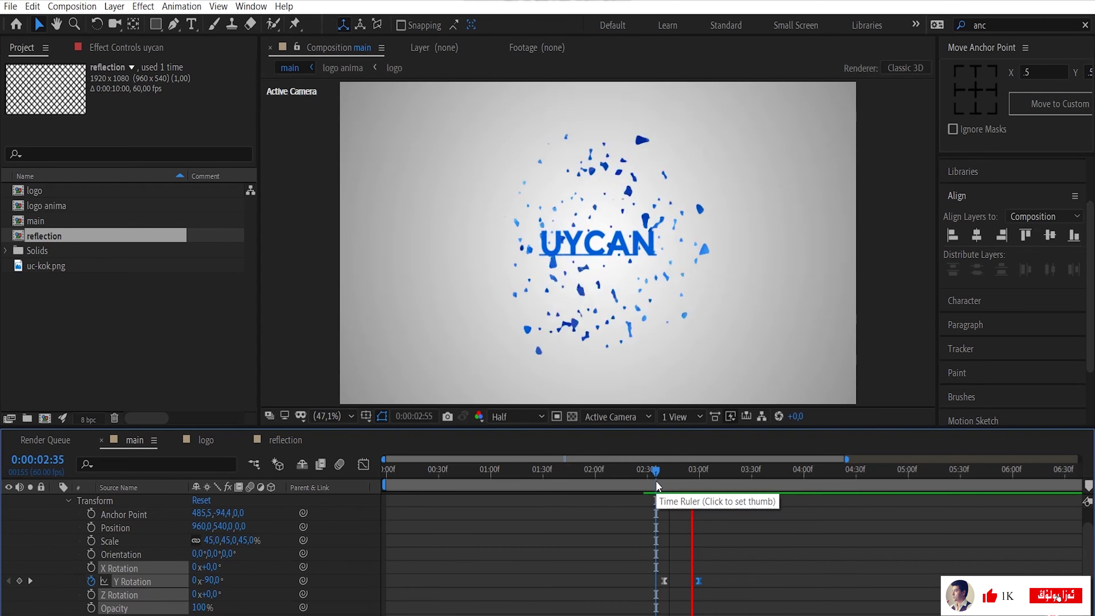
Step: Trim the uycan text layer to start at 0:00:02:35 and place it directly above the bg layer
key("space")
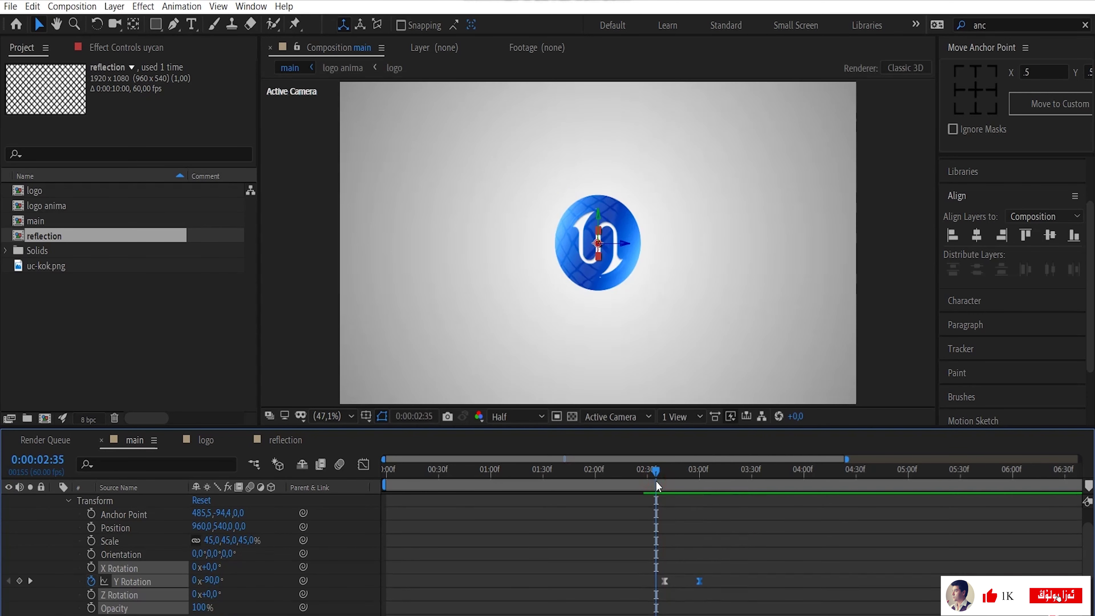
scroll(373, 568, "up", 1)
left_click(57, 501)
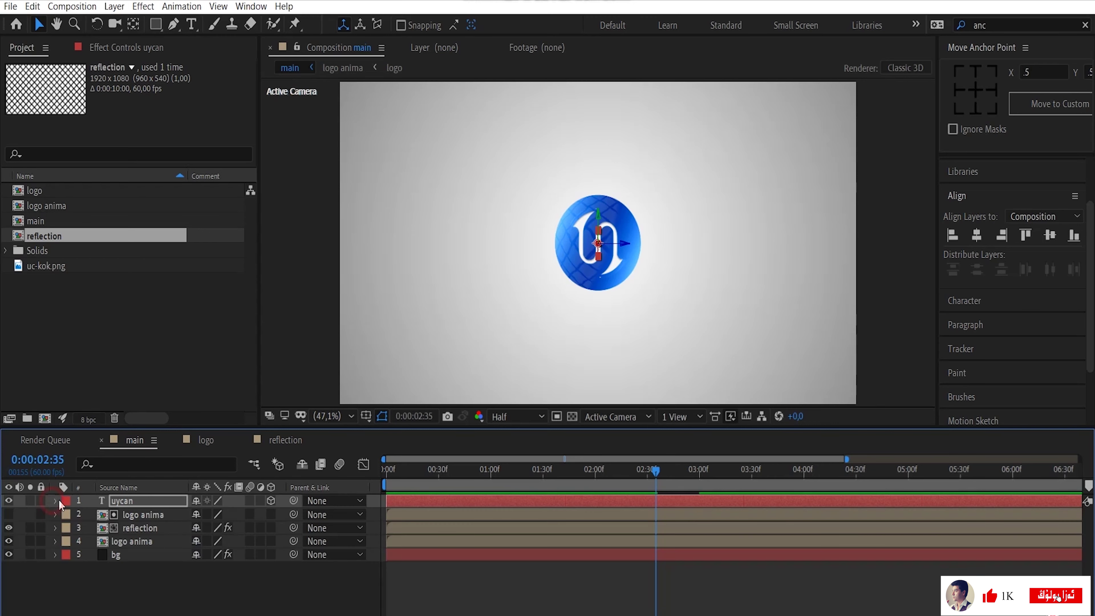
left_click(654, 500)
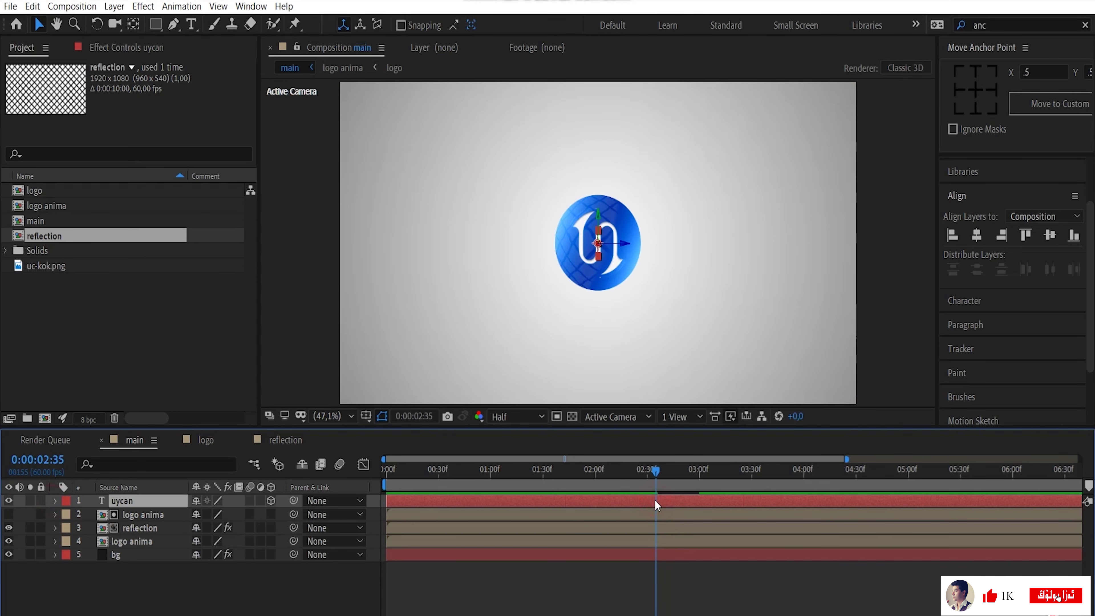
key("ctrl+shift+d")
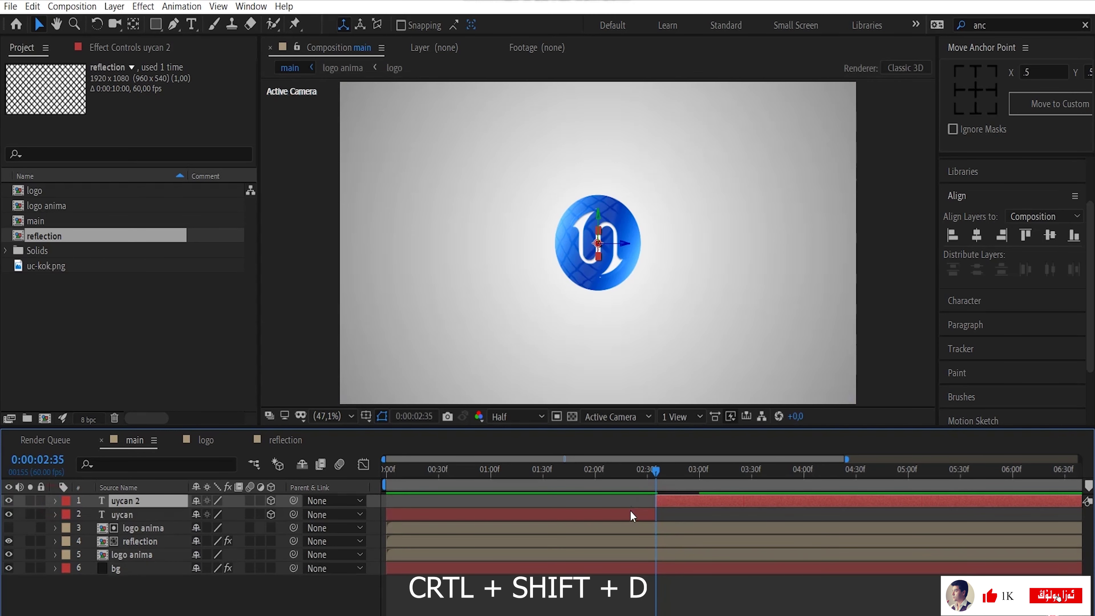
left_click(630, 512)
key("Delete")
left_click(665, 502)
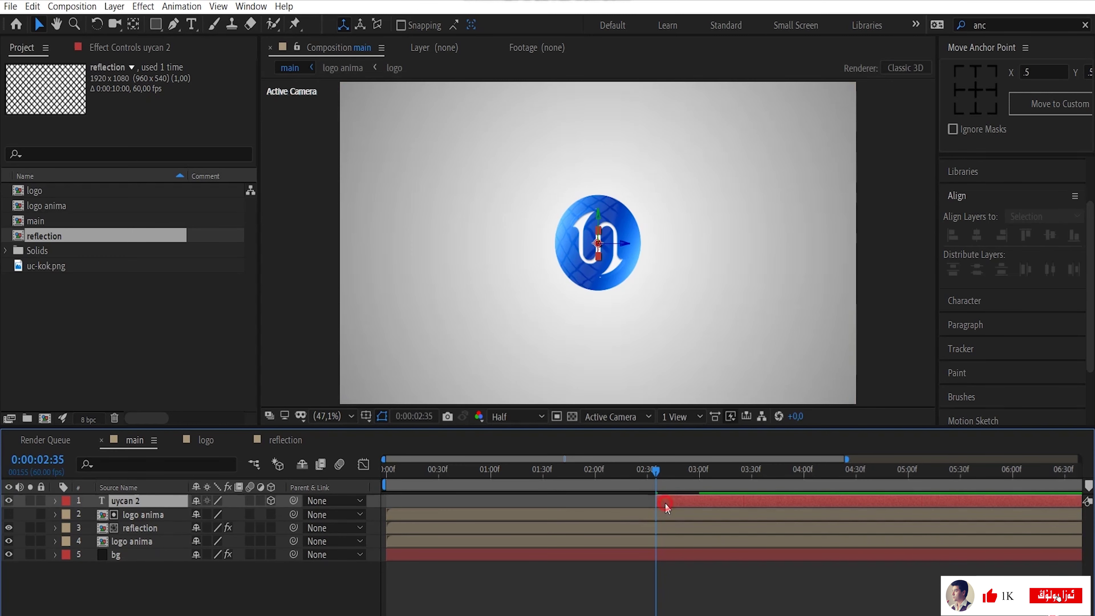
left_click_drag(133, 505, 134, 544)
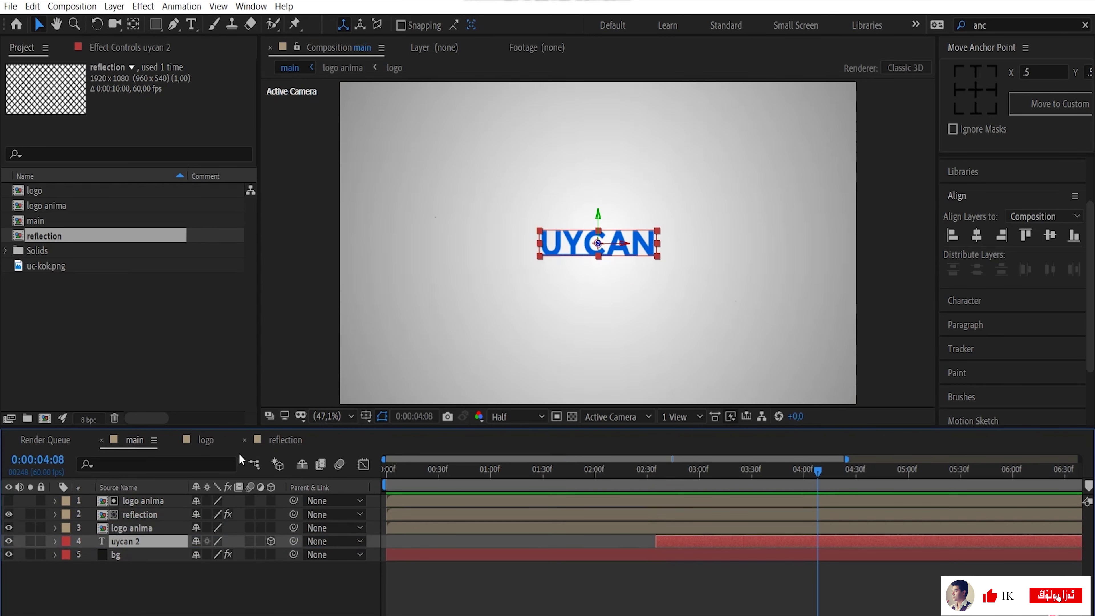
Step: Open the logo anima composition and reveal the CC Lens Size keyframes on the lowest logo layer
left_click(201, 445)
left_click(135, 439)
double_click(73, 205)
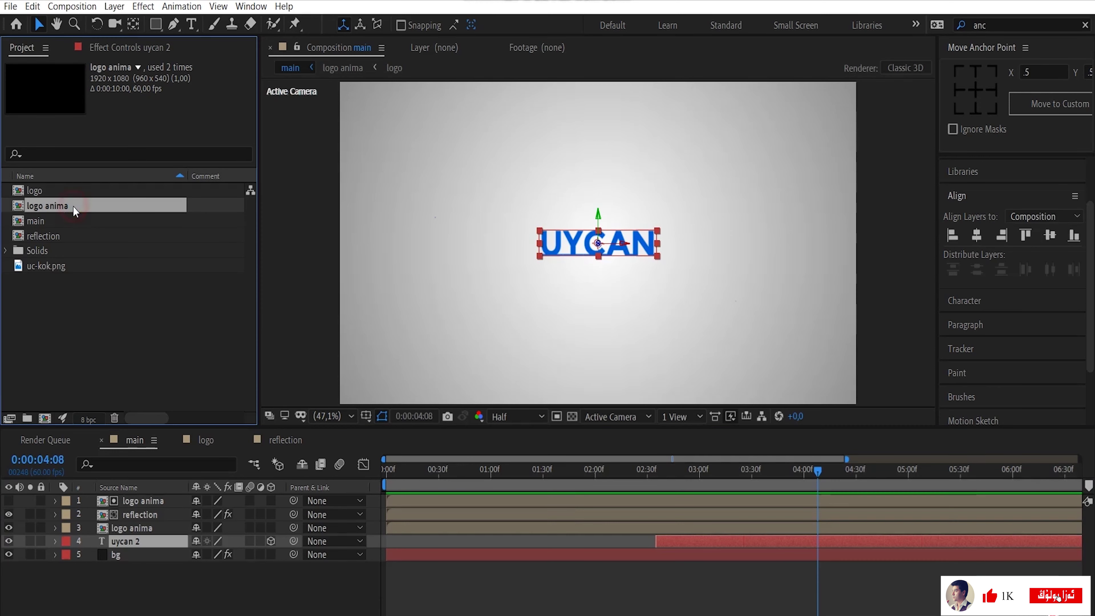
left_click_drag(632, 476, 545, 473)
left_click(507, 534)
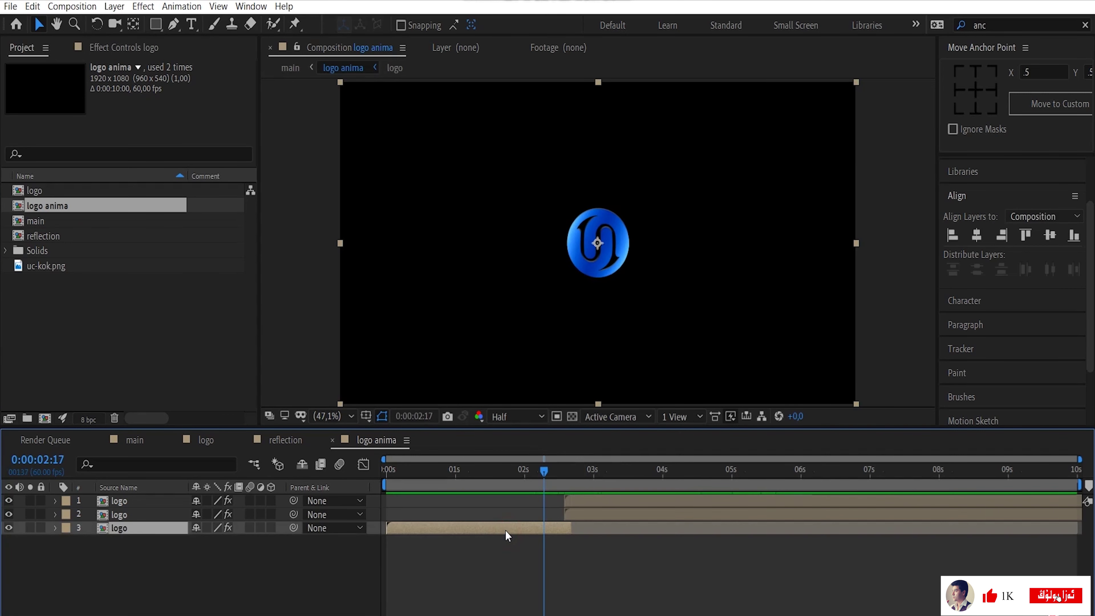
key("e")
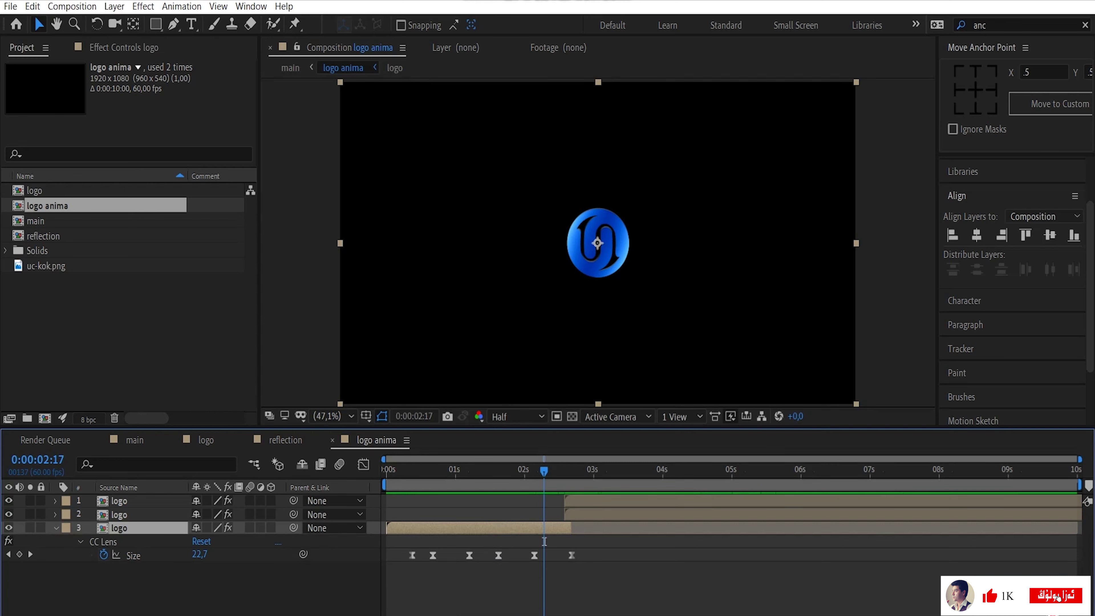
key("equal")
left_click(674, 582)
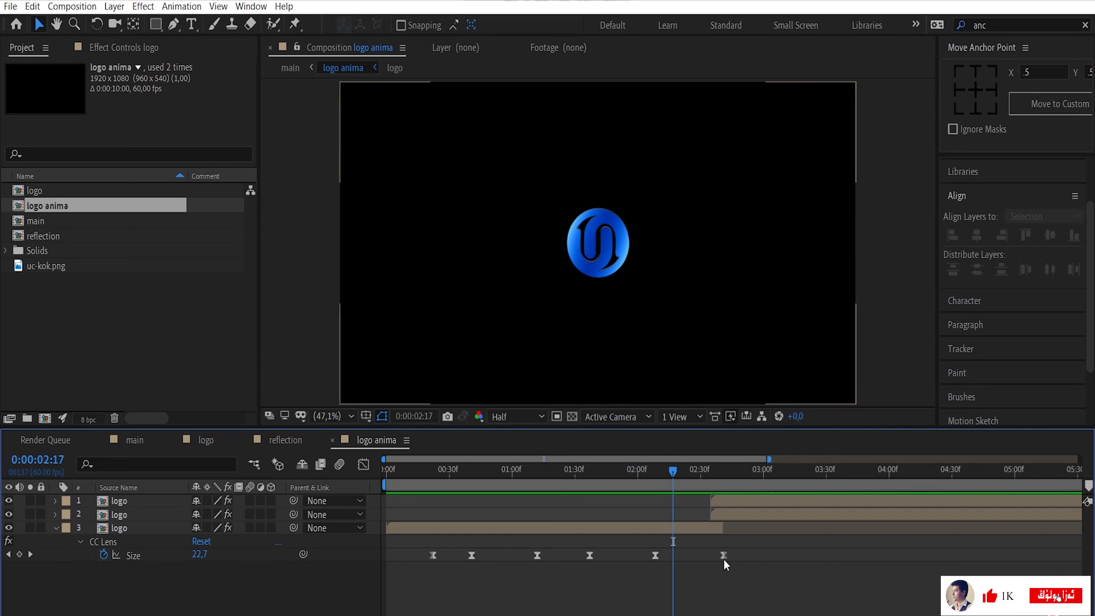
Step: Shift the last three CC Lens Size keyframes later, to about 0:00:01:44, 0:00:02:17 and 0:00:02:52, and scrub through the shatter
left_click_drag(724, 556, 746, 556)
left_click_drag(654, 556, 673, 555)
left_click_drag(589, 555, 604, 556)
mouse_move(670, 470)
left_mouse_down()
mouse_move(645, 469)
mouse_move(732, 492)
mouse_move(661, 482)
left_mouse_up()
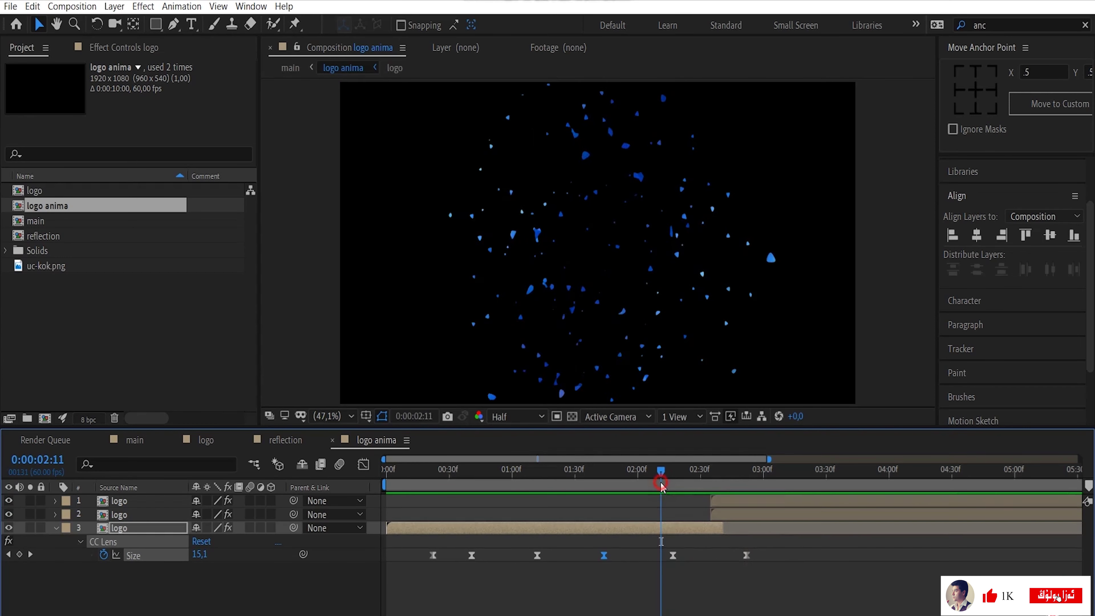
left_click_drag(660, 481, 713, 485)
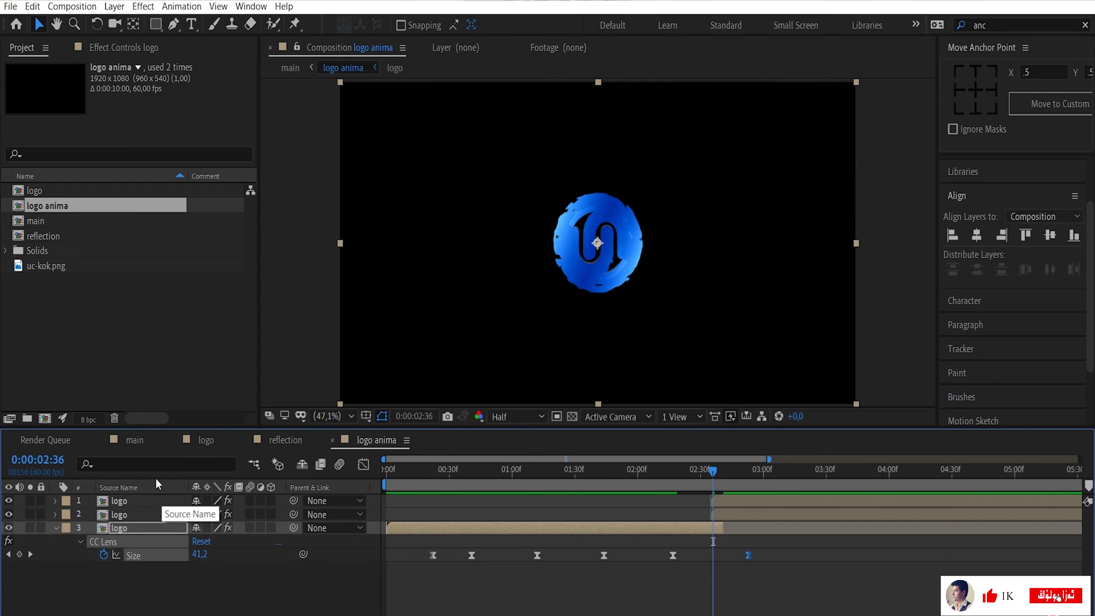
Step: Duplicate the visible logo anima layer in the main composition and rename the lower copy shadow
left_click(135, 441)
left_click(120, 517)
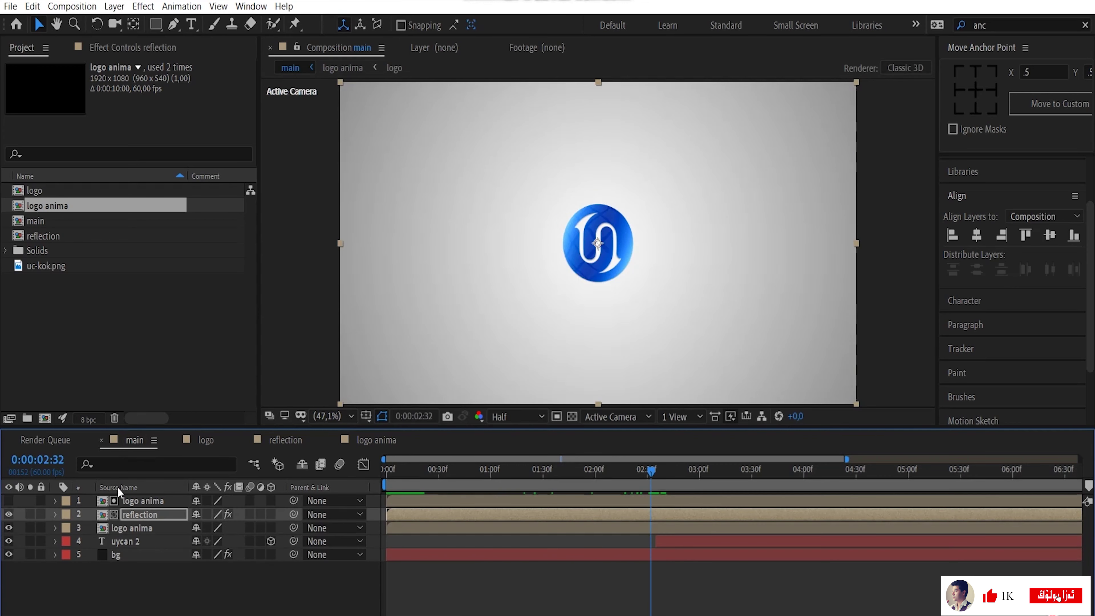
left_click(139, 529)
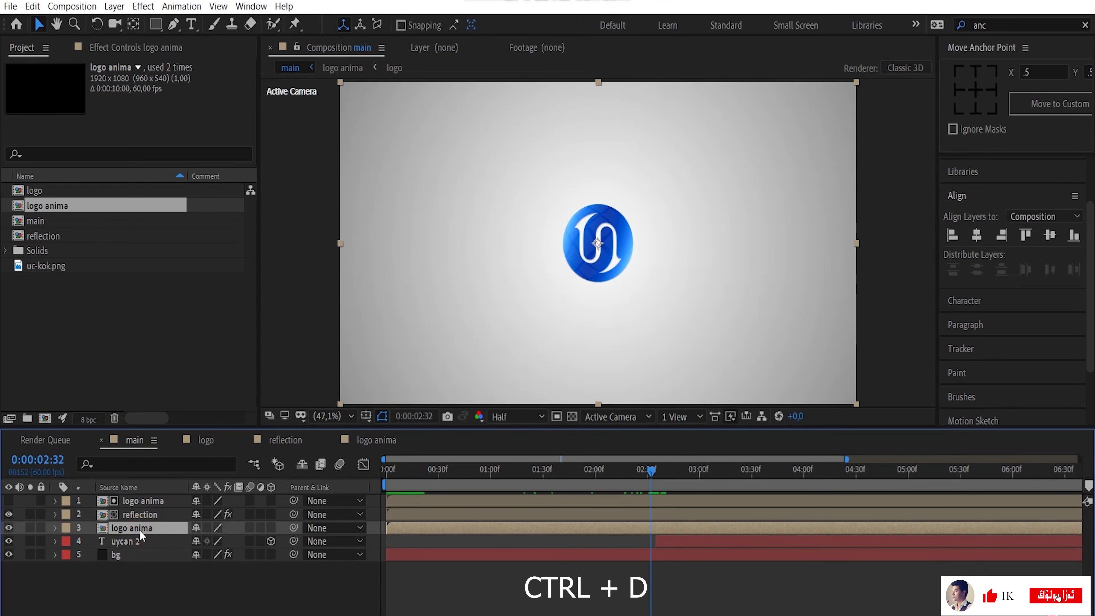
key("ctrl+d")
left_click(131, 542)
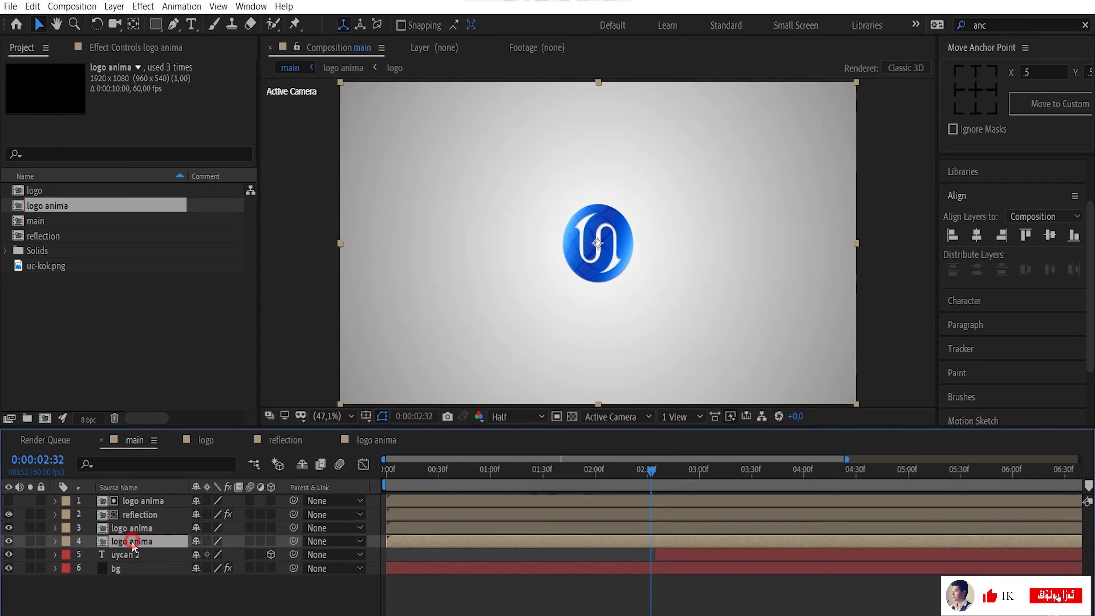
right_click(133, 544)
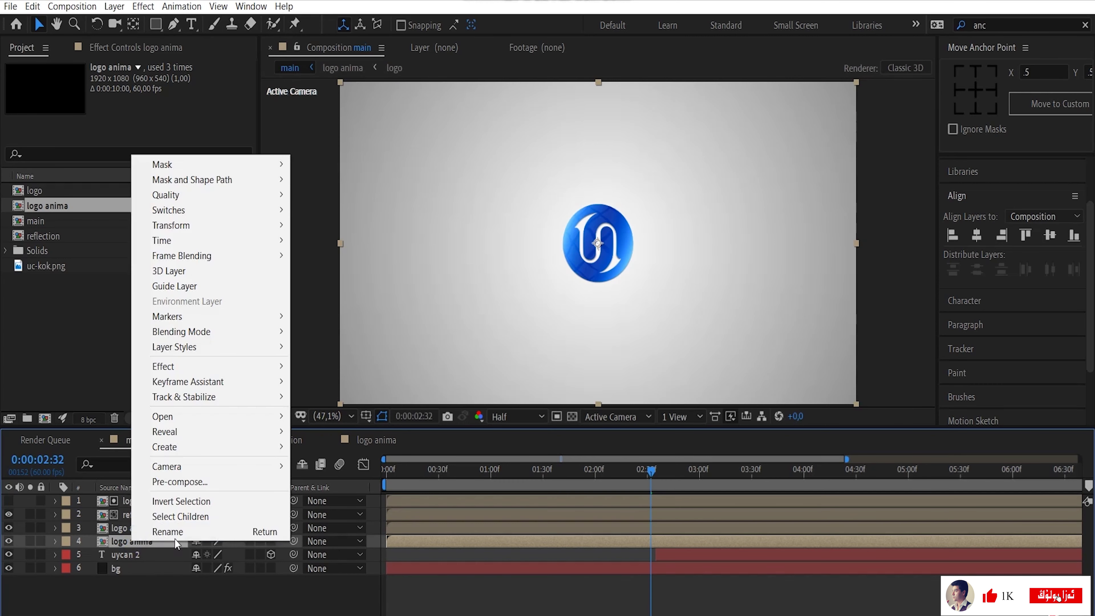
left_click(177, 528)
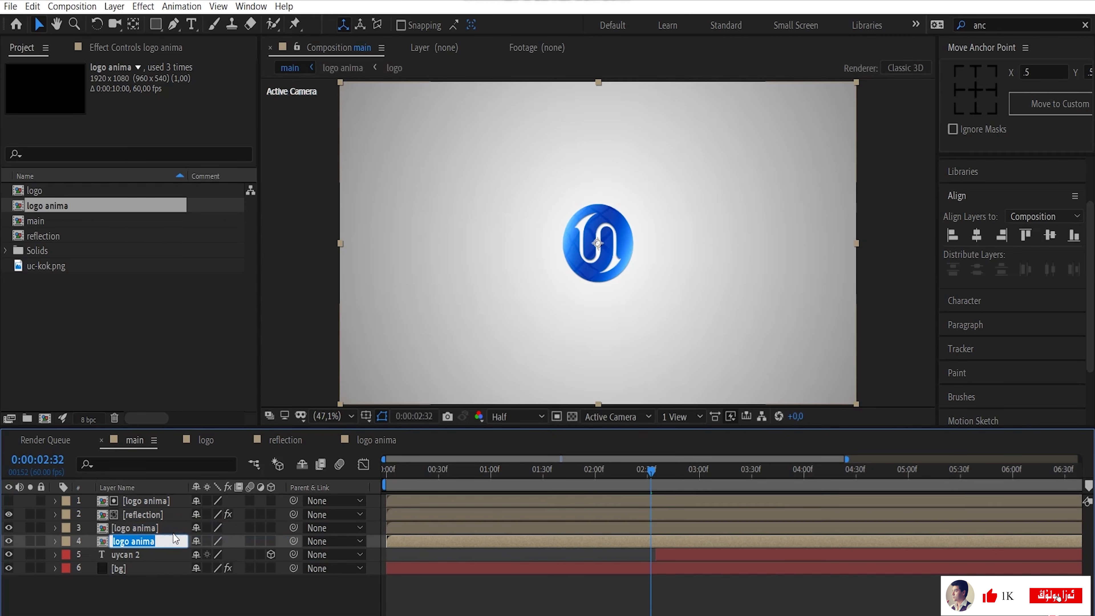
type("shadow")
left_click(135, 592)
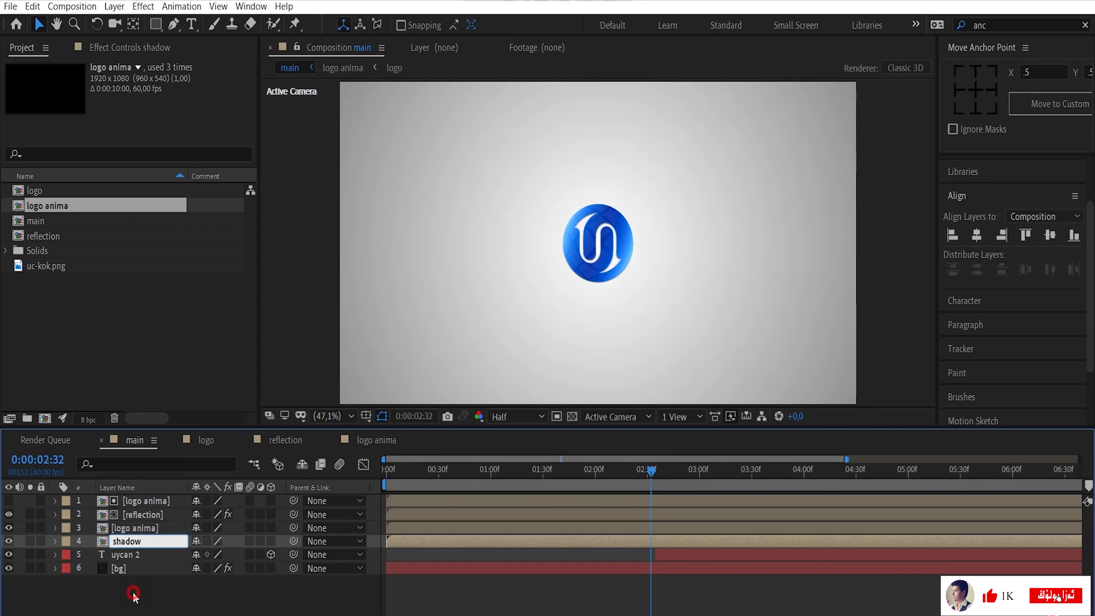
Step: Unlink the shadow layer's scale and set it to 60% horizontally and -15% vertically
left_click(156, 541)
key("s")
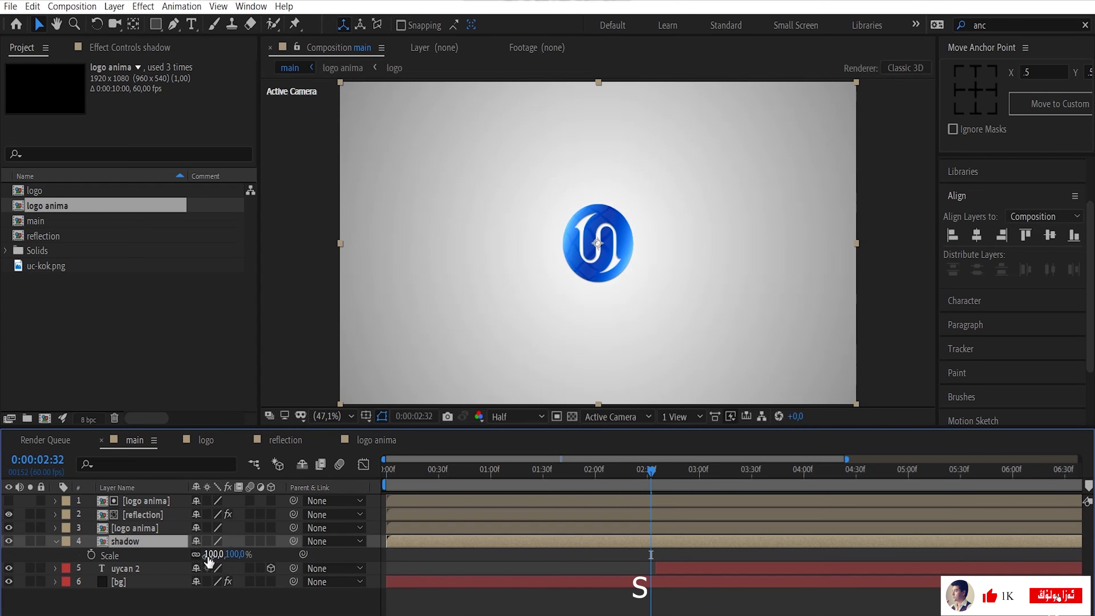
left_click(210, 554)
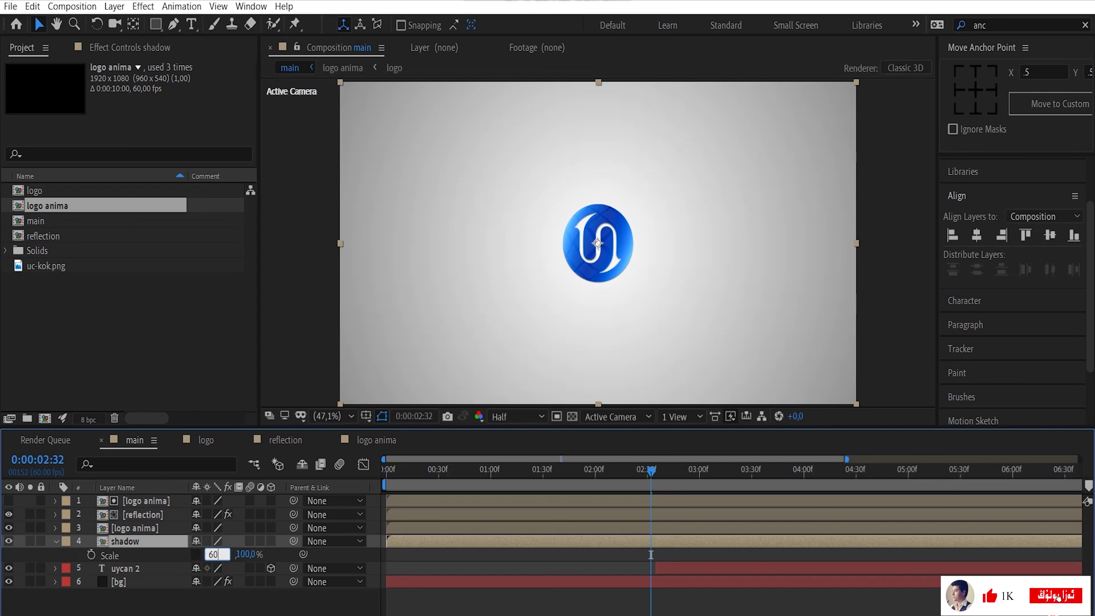
key("Return")
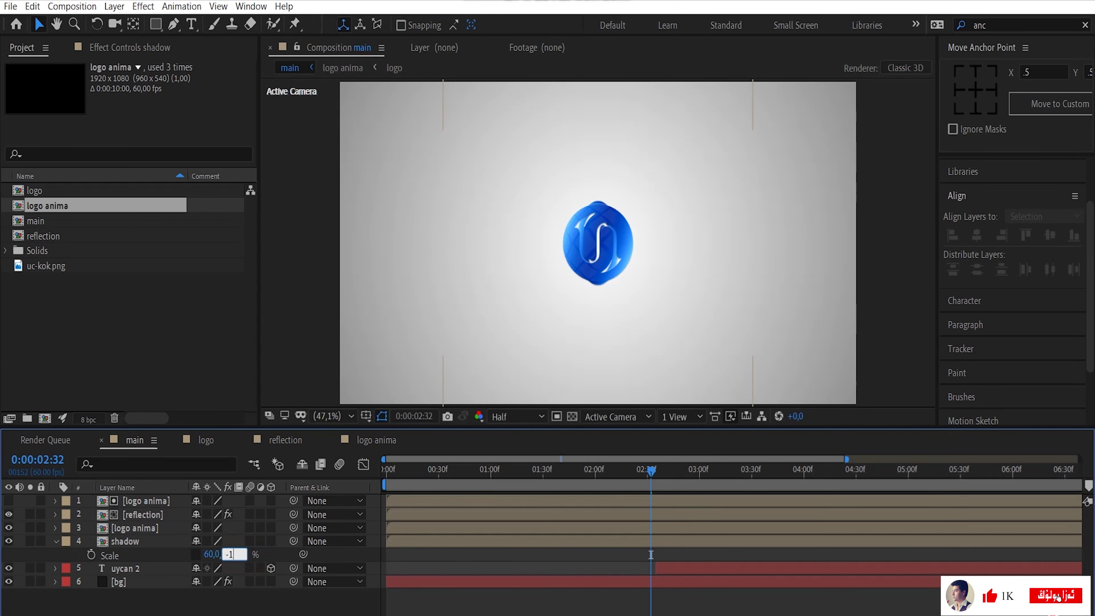
type("-15")
left_click(283, 554)
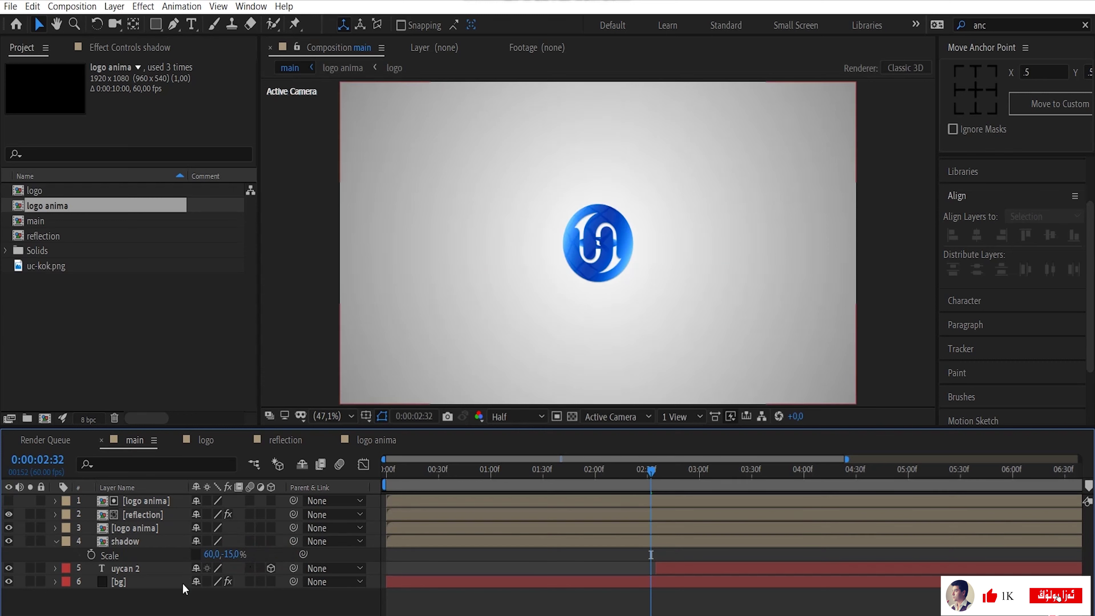
Step: Widen the shadow layer's horizontal scale to 84% and check it during the shatter around 0:00:02:42
mouse_move(209, 556)
left_mouse_down()
mouse_move(233, 561)
mouse_move(216, 560)
left_mouse_up()
left_click(215, 560)
type("60")
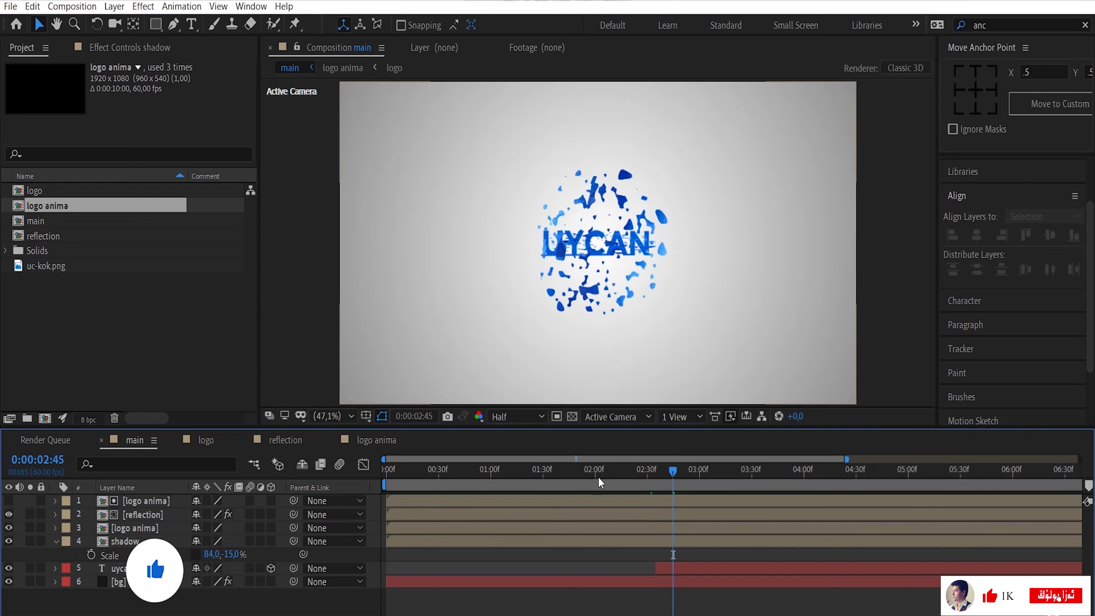
mouse_move(673, 471)
left_mouse_down()
mouse_move(627, 481)
mouse_move(679, 476)
mouse_move(668, 478)
left_mouse_up()
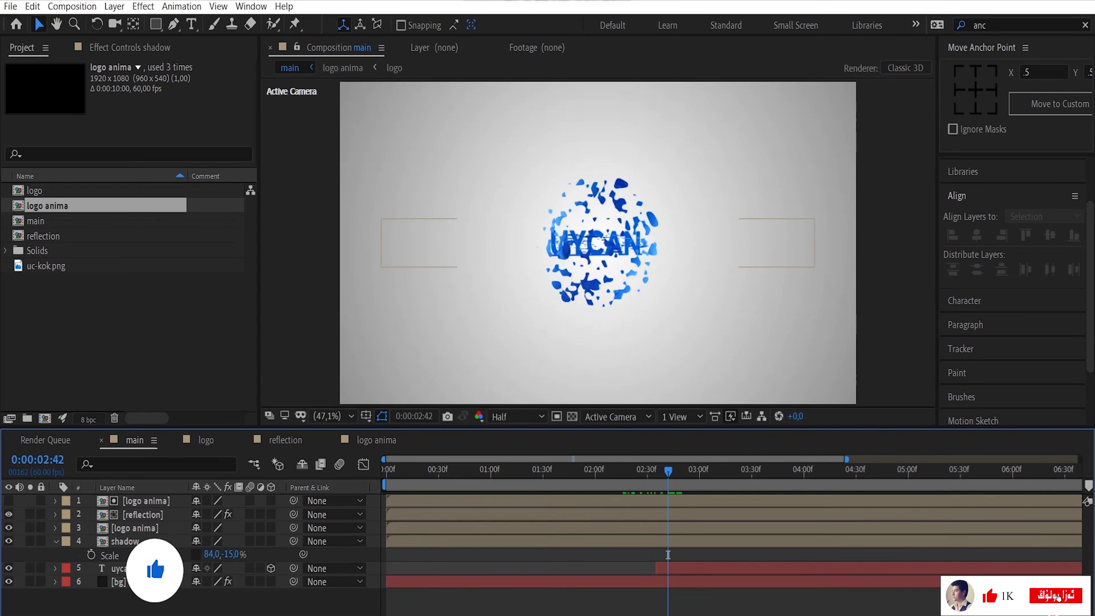
Step: Move the shadow layer below the logo by setting its vertical position to 767, and check it at 0:00:02:21
left_click(667, 555)
left_click(56, 541)
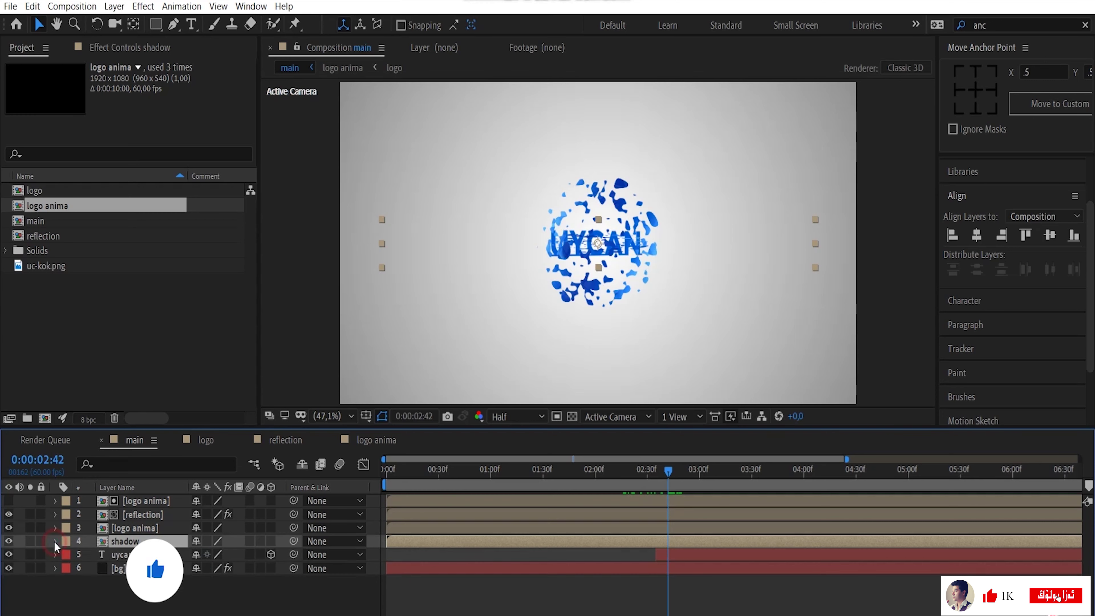
left_click(53, 542)
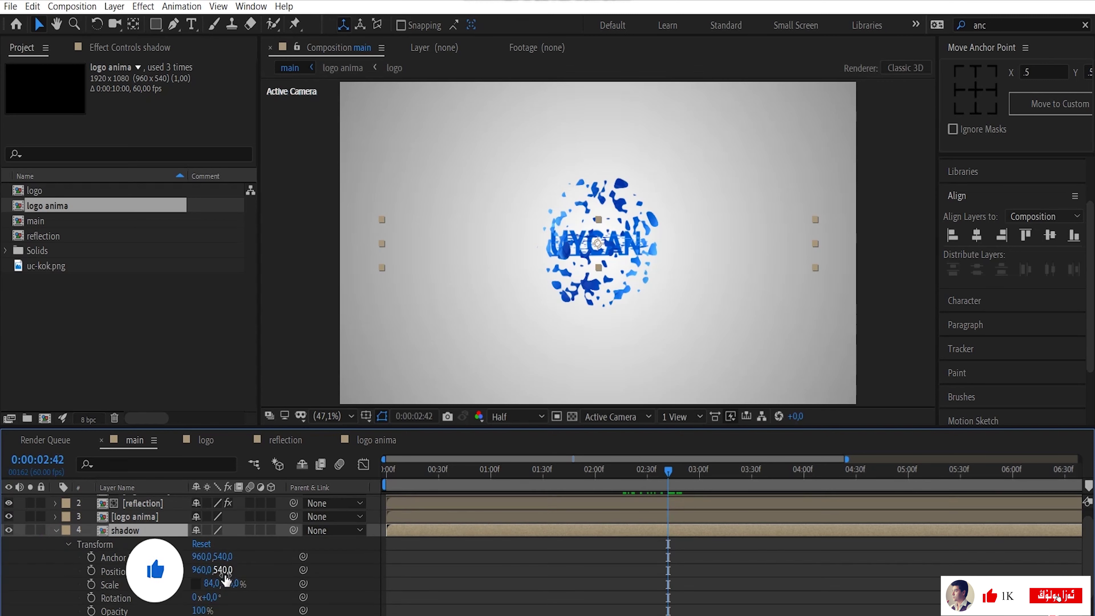
left_click_drag(223, 570, 371, 585)
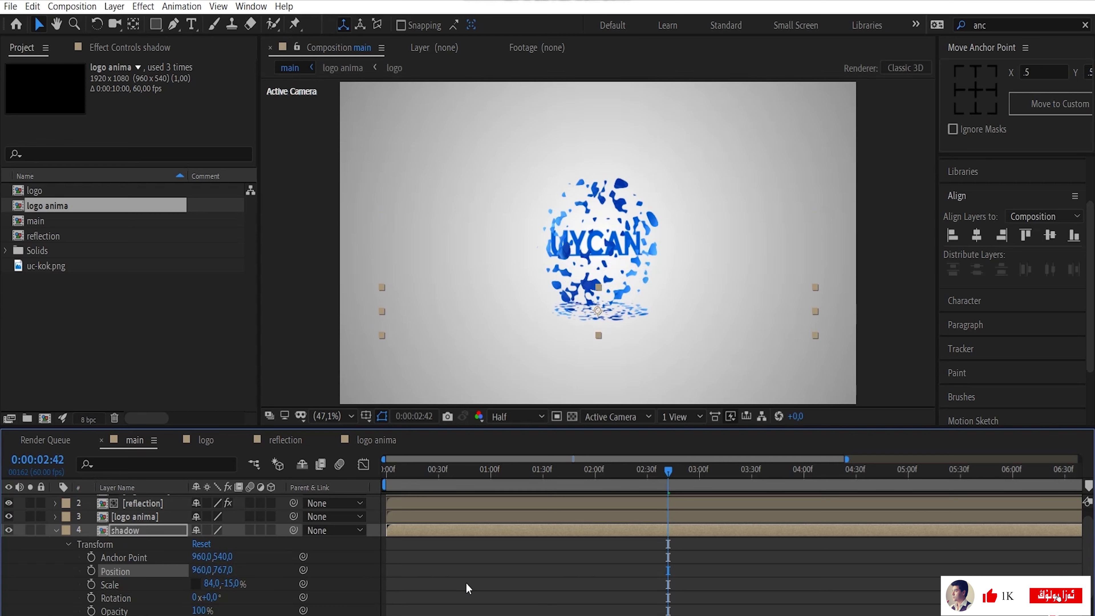
left_click_drag(670, 469, 631, 509)
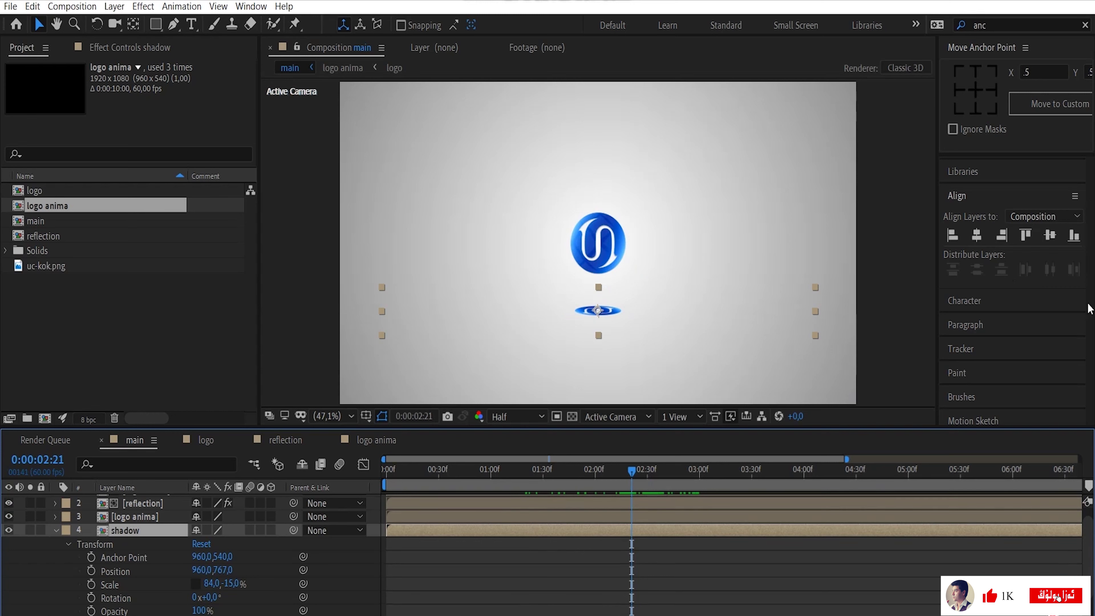
Step: Find the Fill effect and apply it to the shadow layer
left_click_drag(1090, 286, 1093, 352)
scroll(981, 234, "up", 5)
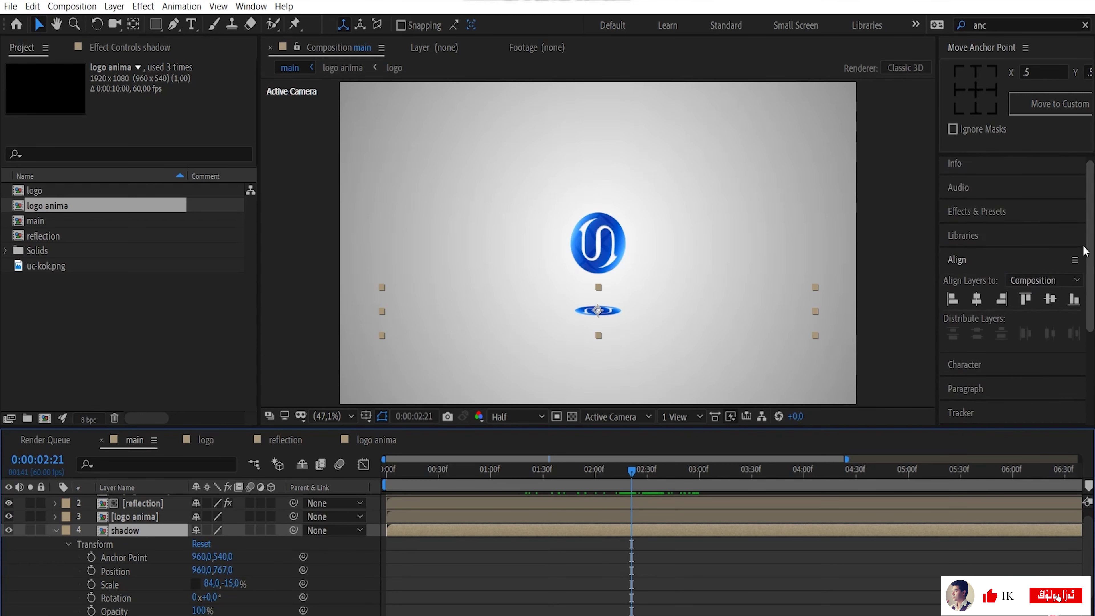
left_click(976, 215)
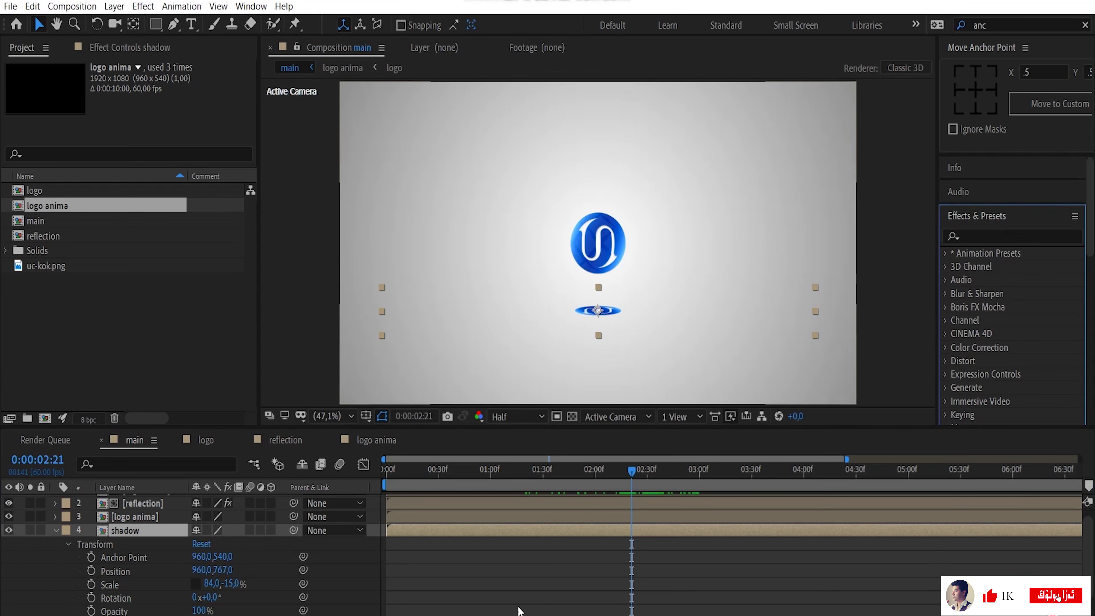
left_click(56, 530)
left_click(125, 48)
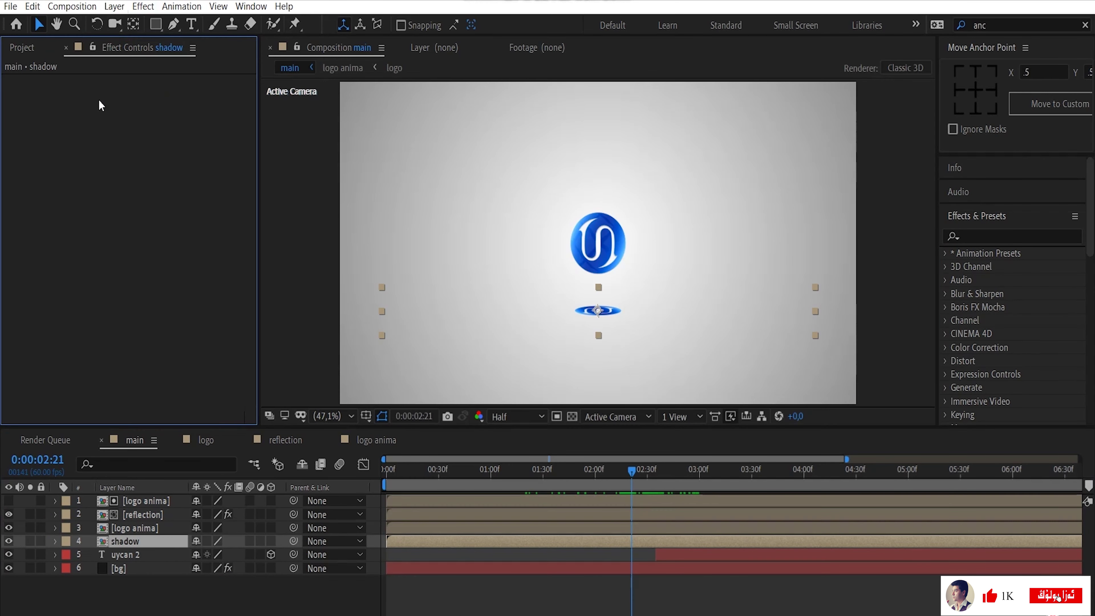
left_click(989, 235)
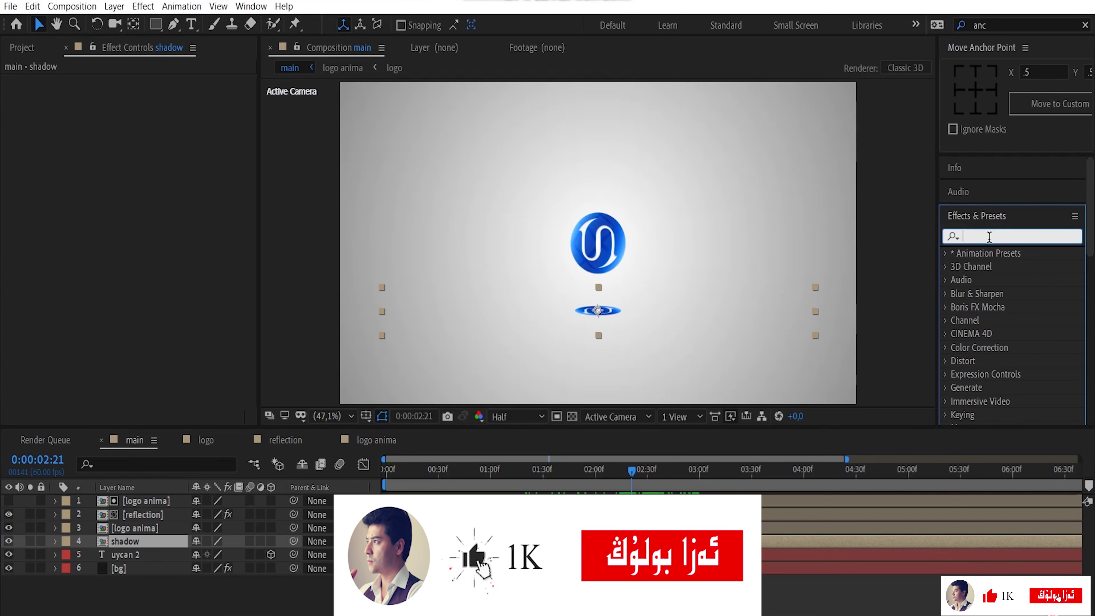
type("fill")
left_click_drag(990, 335, 143, 545)
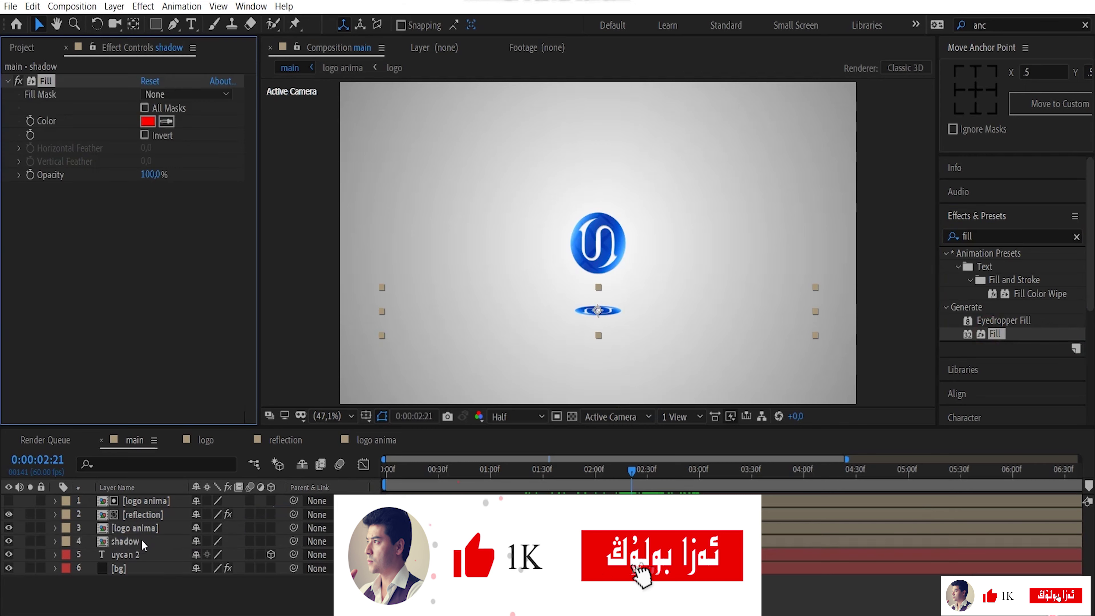
Step: Set the shadow layer's Fill color to black (000000)
left_click(148, 121)
type("000000")
left_click(352, 222)
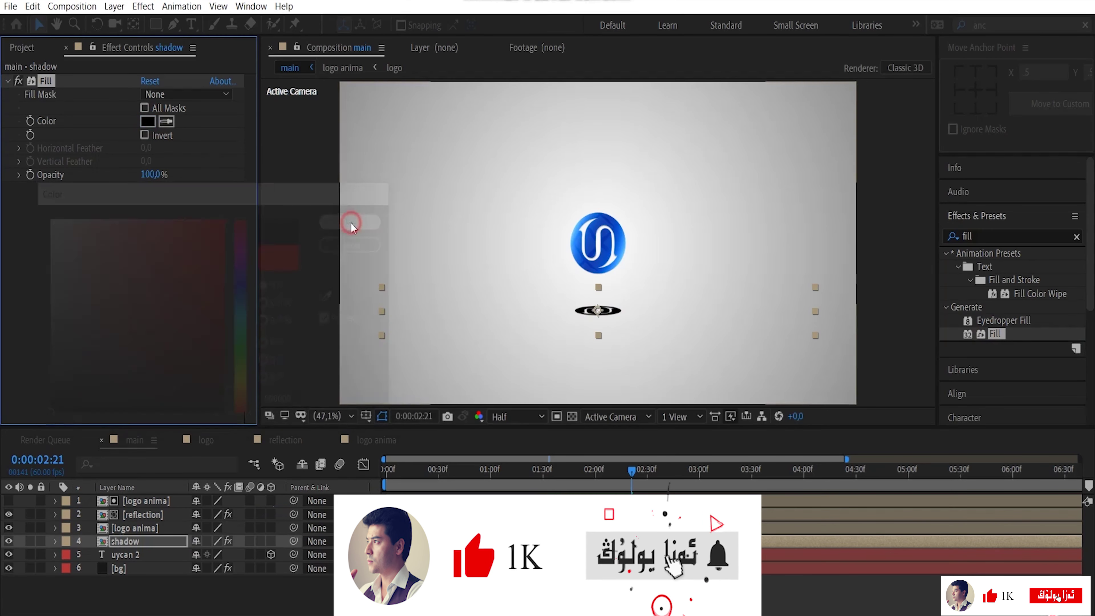
Step: Find the Fast Box Blur effect and apply it to the shadow layer
left_click(985, 236)
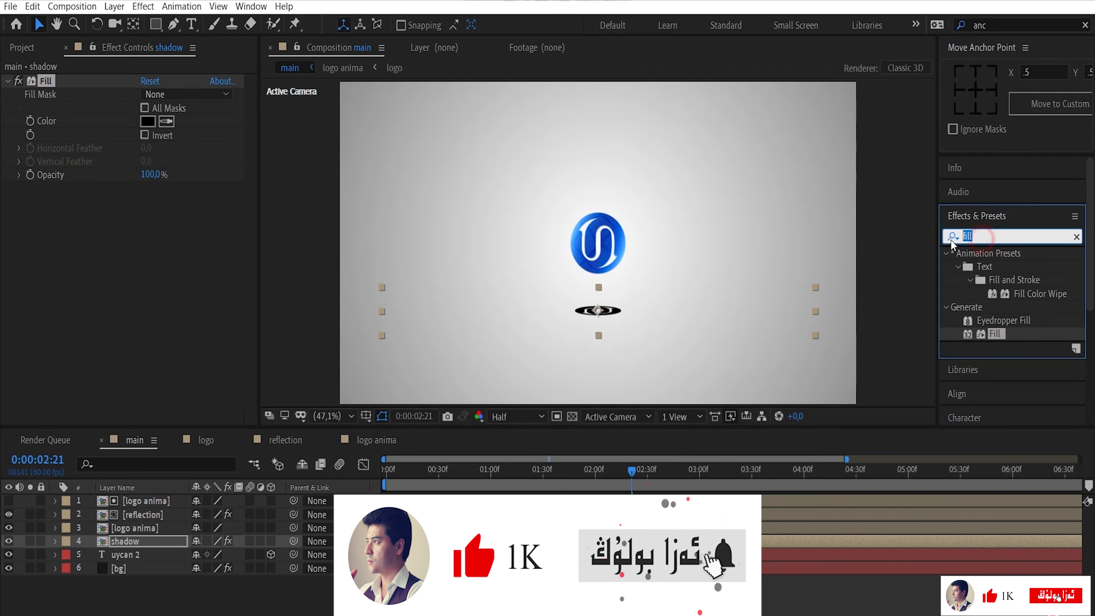
type("fast")
key("Return")
left_click_drag(1014, 306, 137, 539)
Step: Set the shadow's Fast Box Blur to a radius of 125 with 1 iteration, and enable Repeat Edge Pixels
left_click(146, 202)
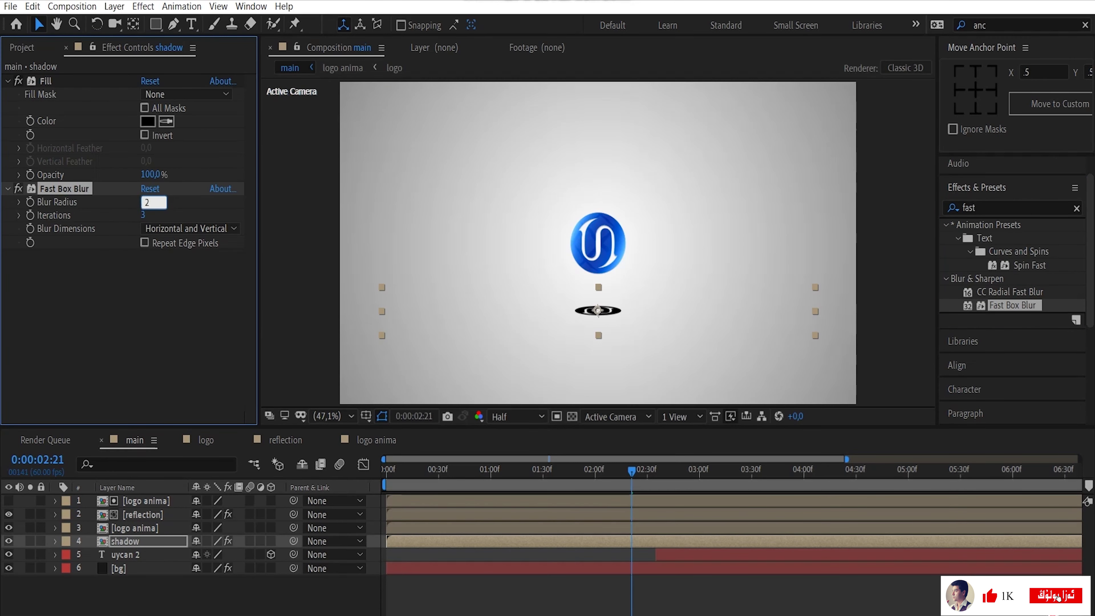
key("Return")
left_click_drag(150, 204, 65, 215)
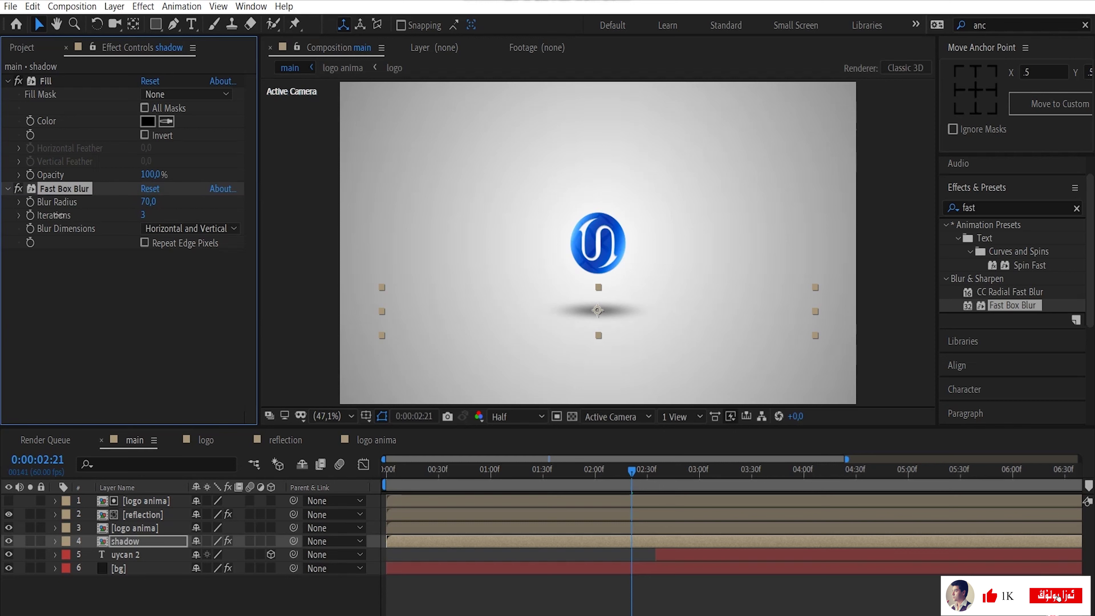
type("0")
key("Return")
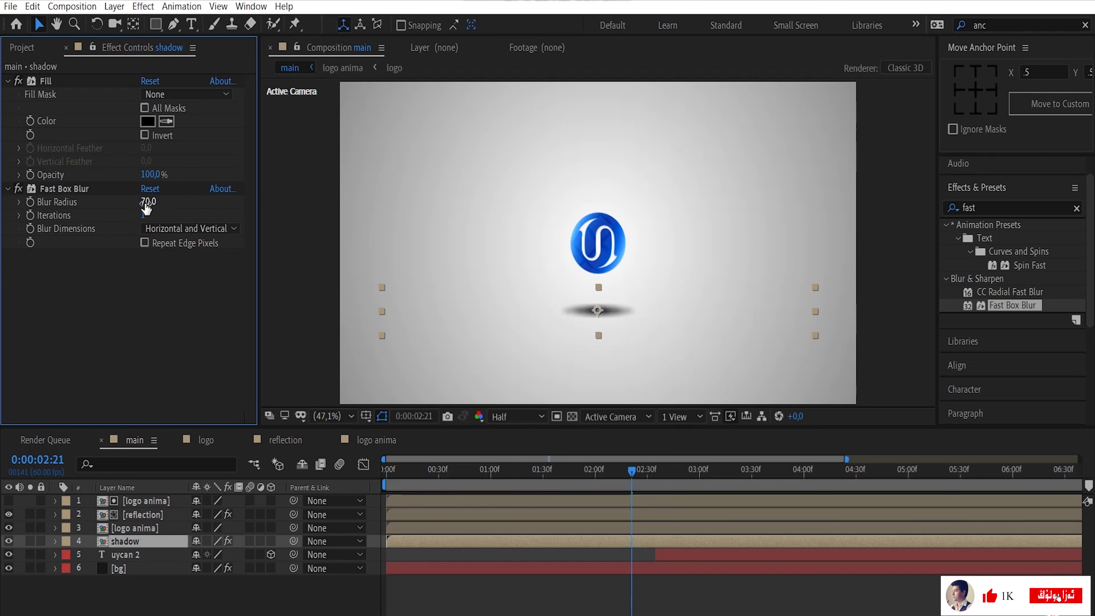
left_click_drag(146, 206, 160, 206)
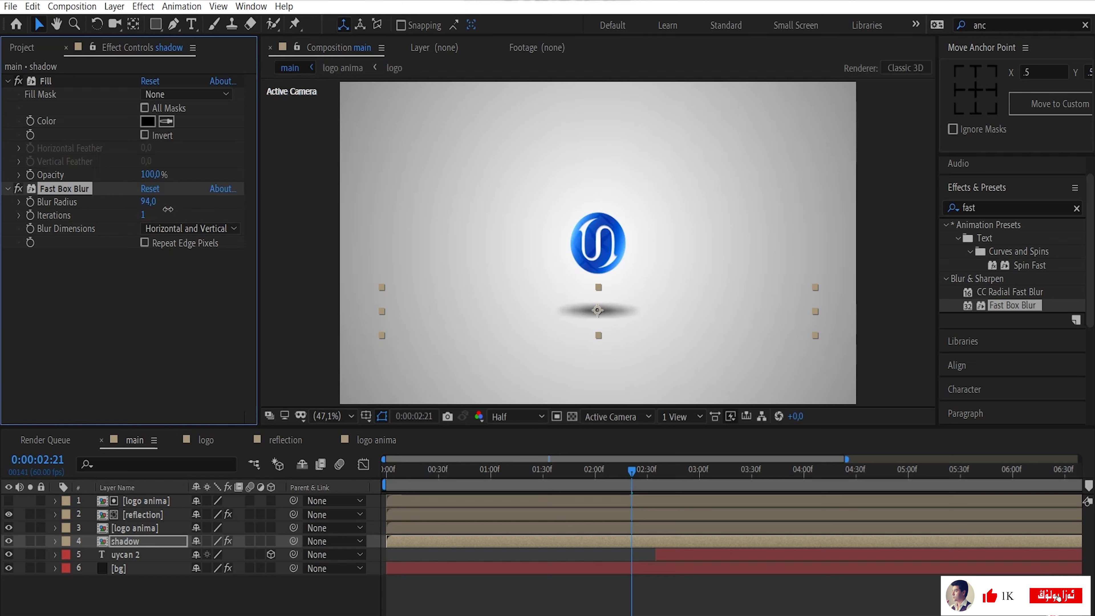
left_click_drag(179, 211, 192, 211)
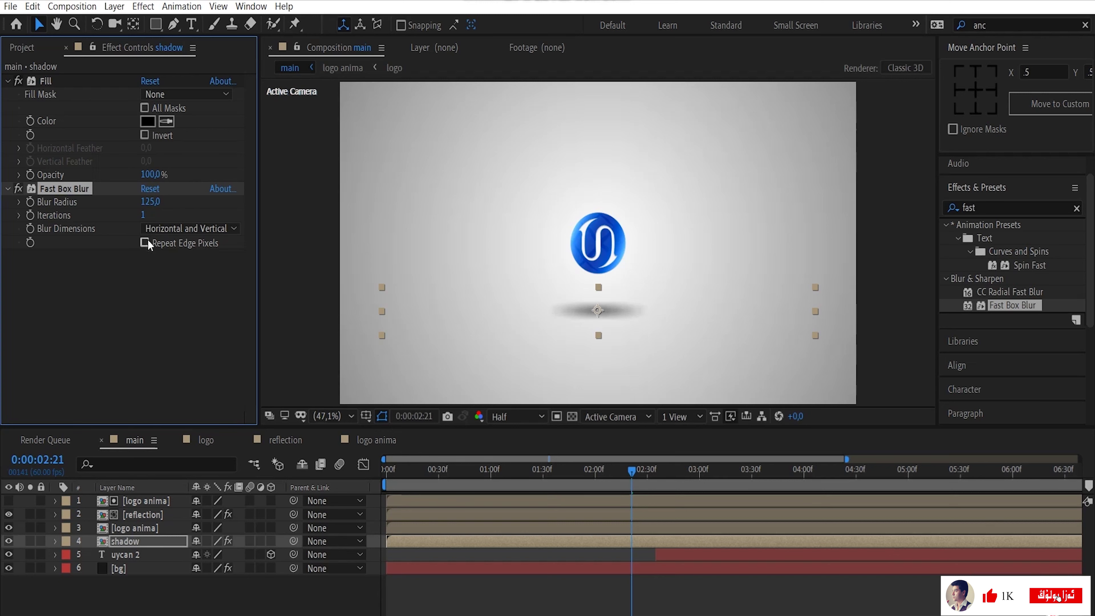
Step: Preview the blurred shadow from 0:00:00:52 and set its Fast Box Blur iterations to 3
left_click_drag(625, 472, 478, 479)
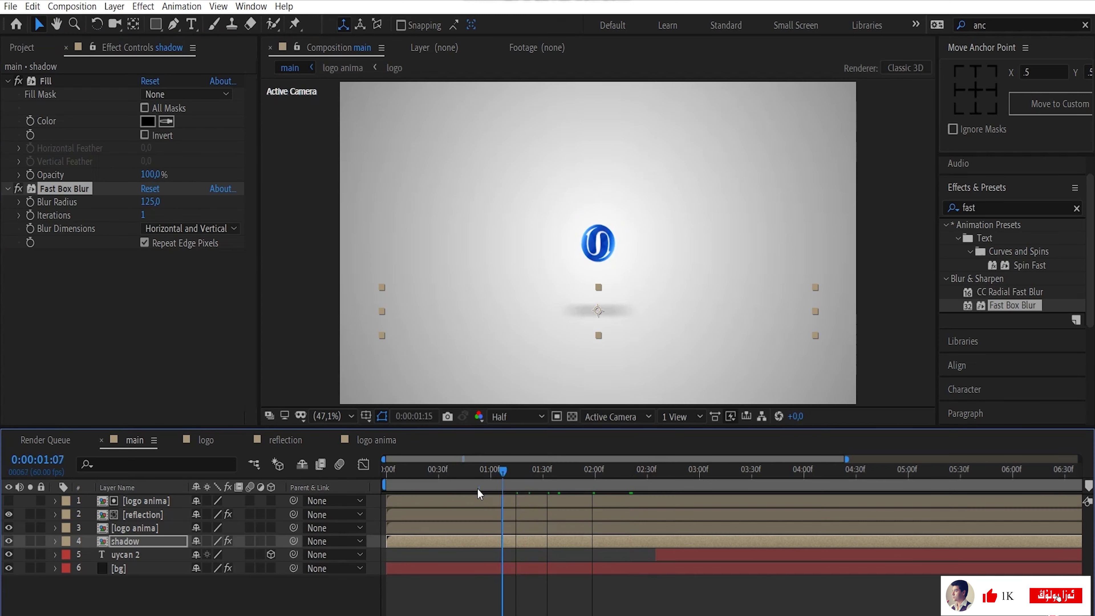
key("space")
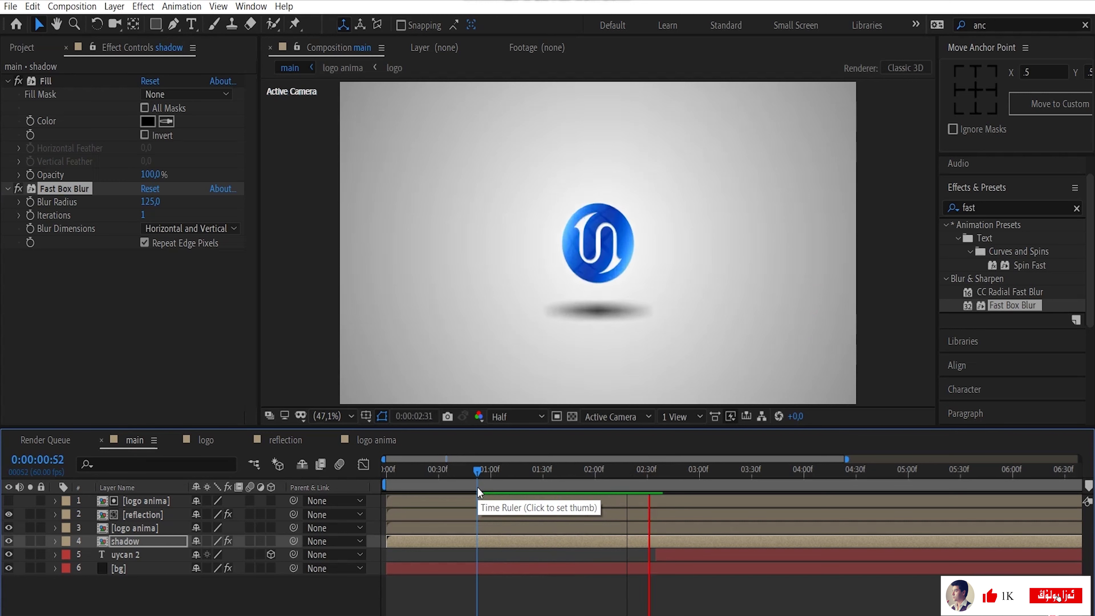
left_click(145, 215)
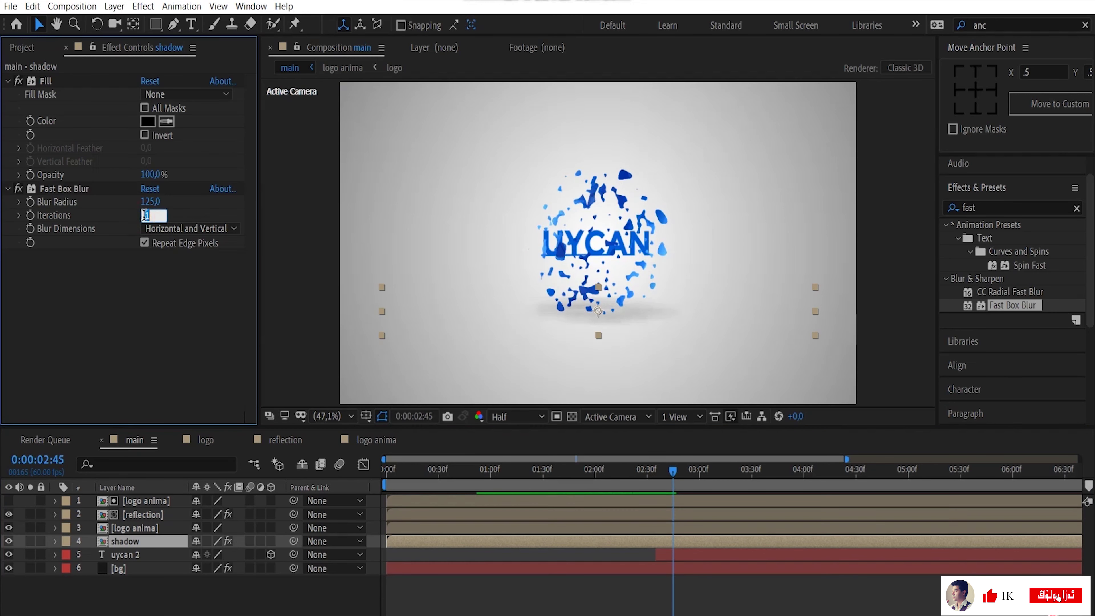
type("3")
left_click(187, 215)
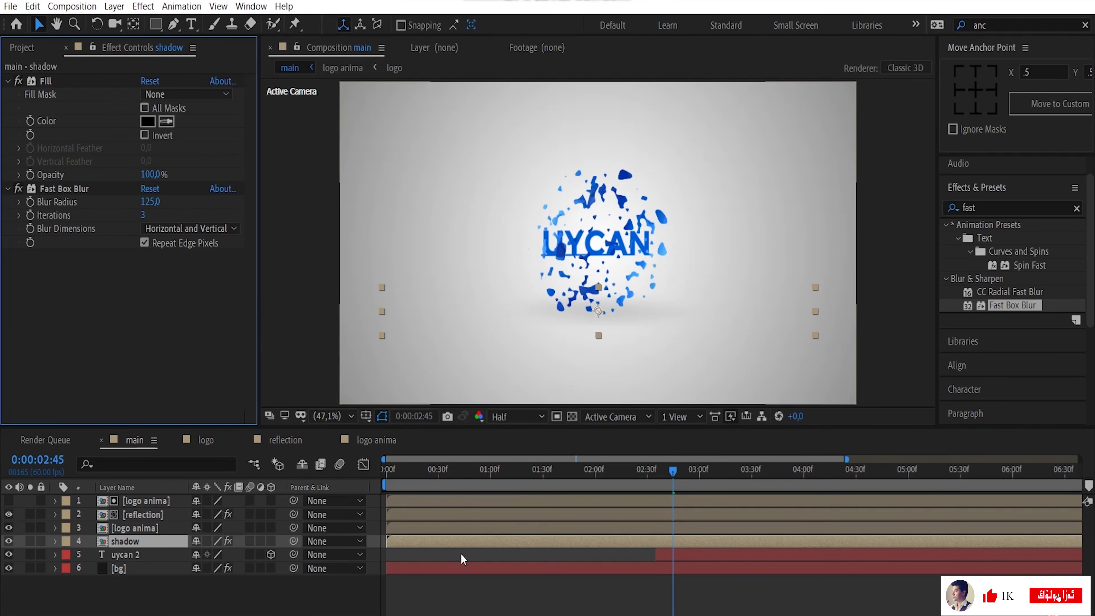
Step: Narrow the shadow layer's horizontal scale to 60% at 0:00:01:30 and check the animation up to 0:00:02:42
left_click_drag(562, 470, 543, 490)
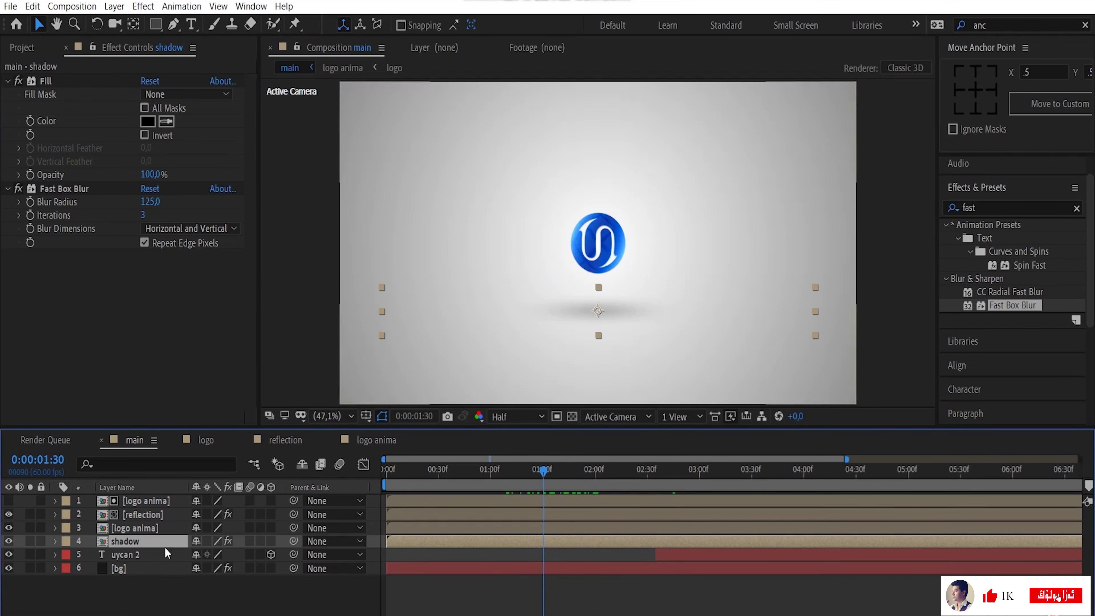
key("s")
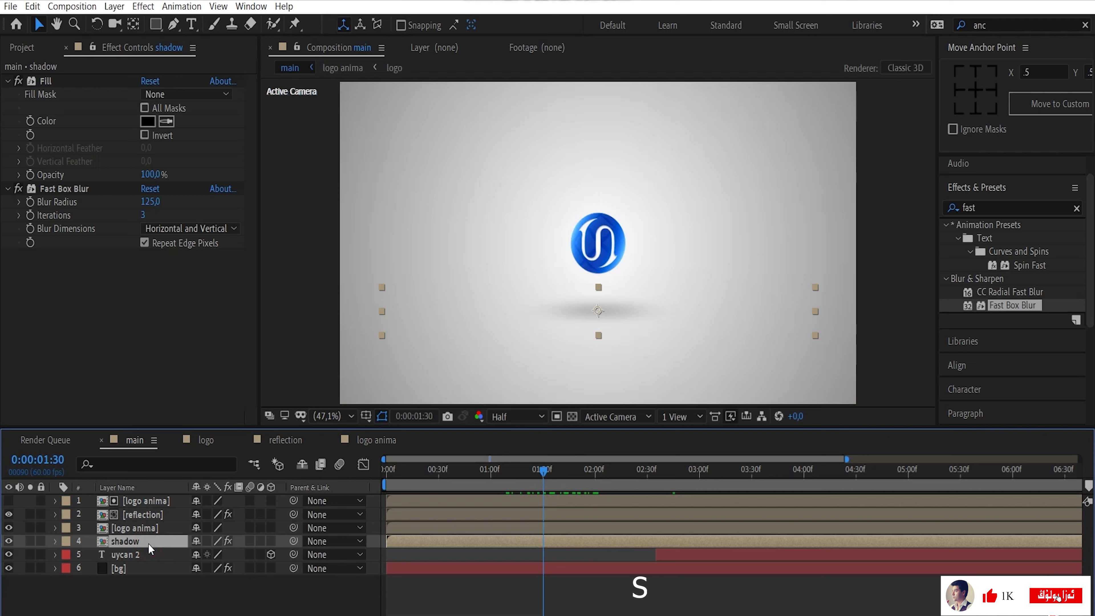
left_click_drag(208, 554, 189, 560)
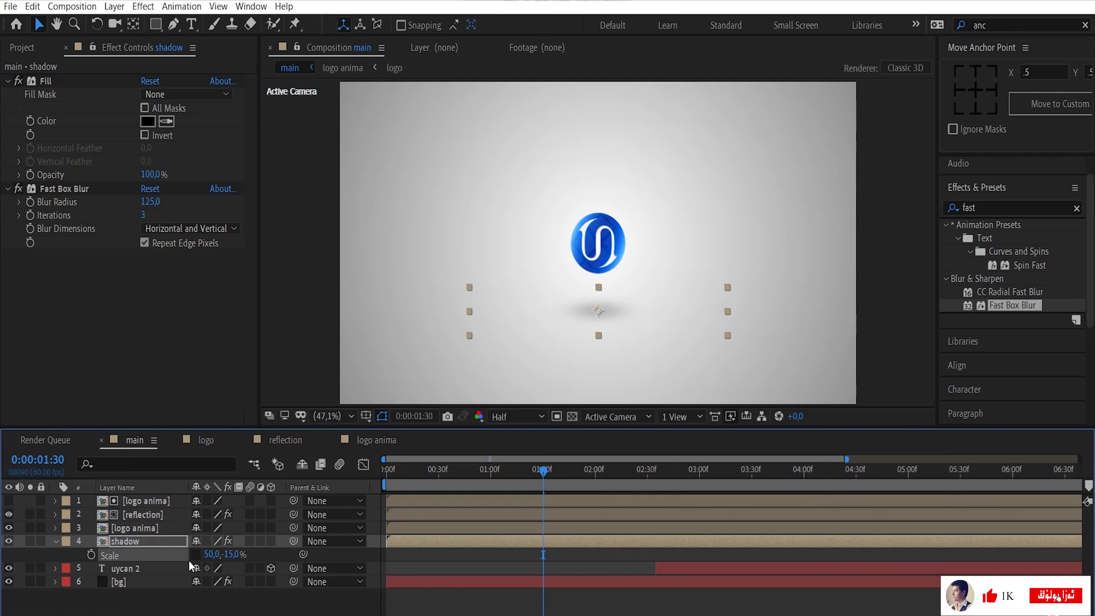
left_click(210, 554)
left_click(280, 555)
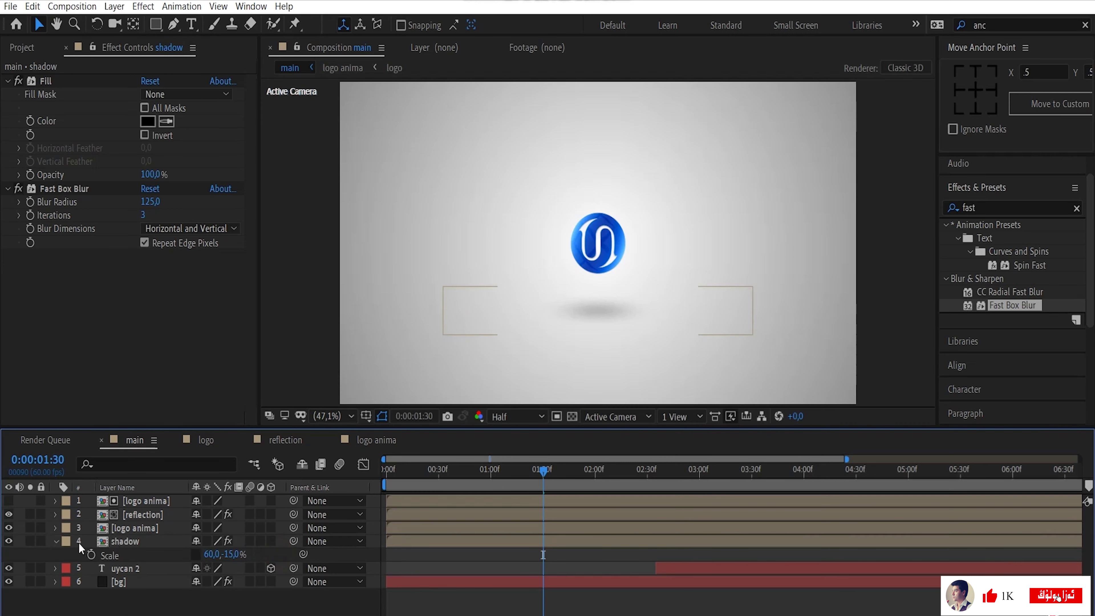
left_click(58, 543)
left_click_drag(537, 477, 679, 482)
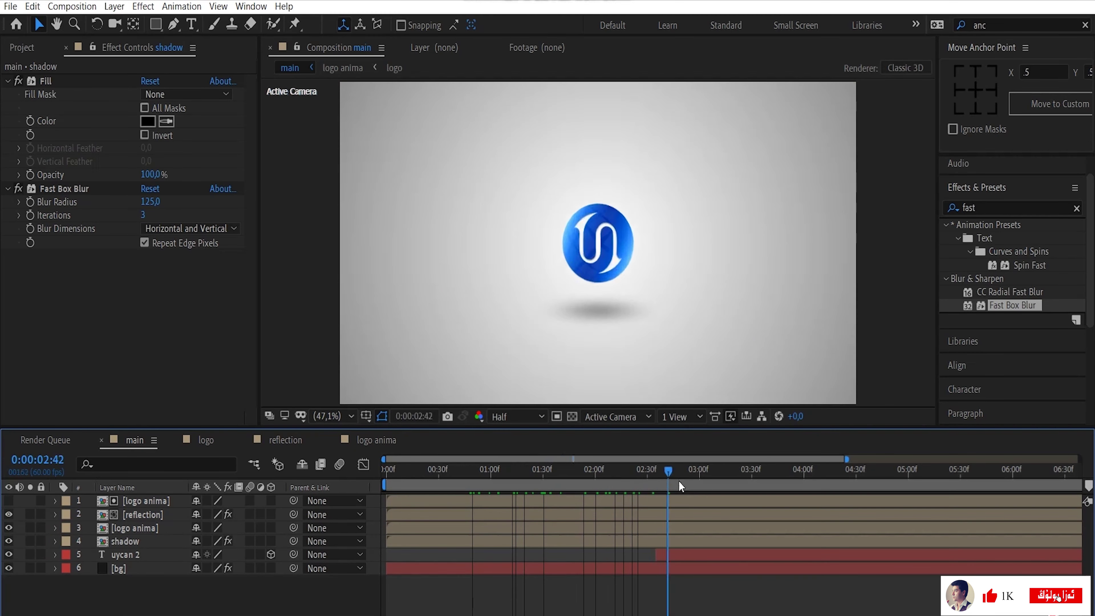